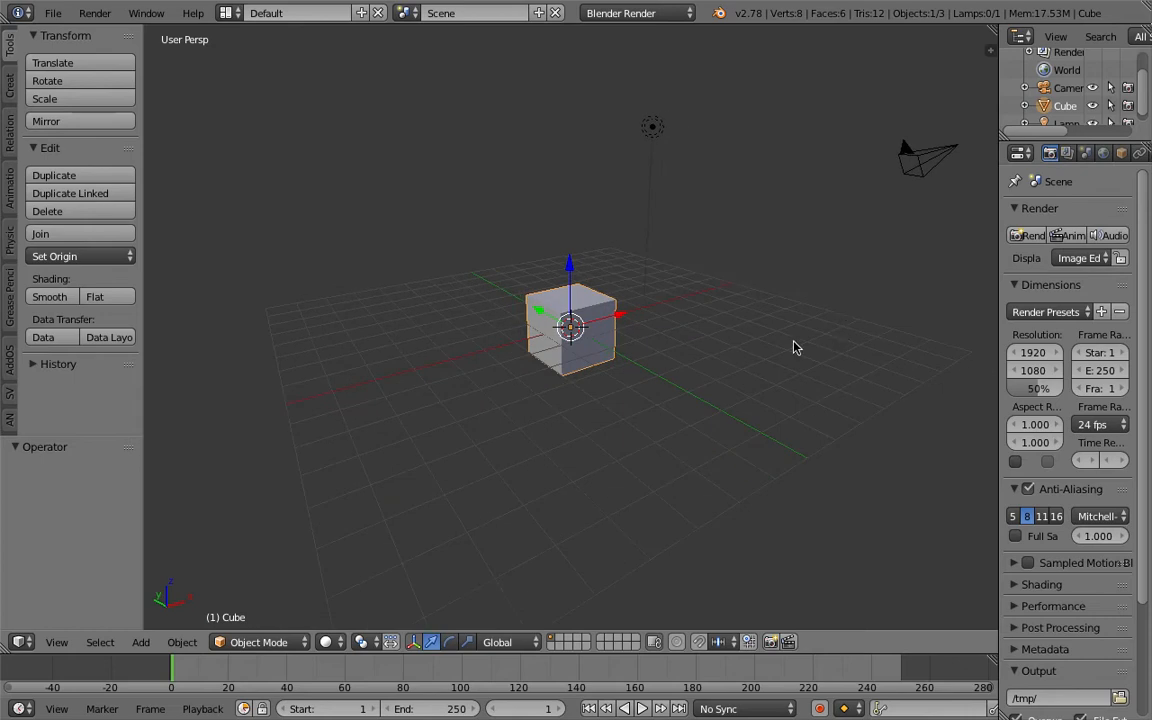
# Delete all the default objects from the scene
pyautogui.keyDown('shift'); pyautogui.moveTo(714, 327); pyautogui.dragTo(523, 326, button='middle'); pyautogui.keyUp('shift')
pyautogui.press('a')
pyautogui.press('a')
pyautogui.press('x')
pyautogui.click(638, 320)
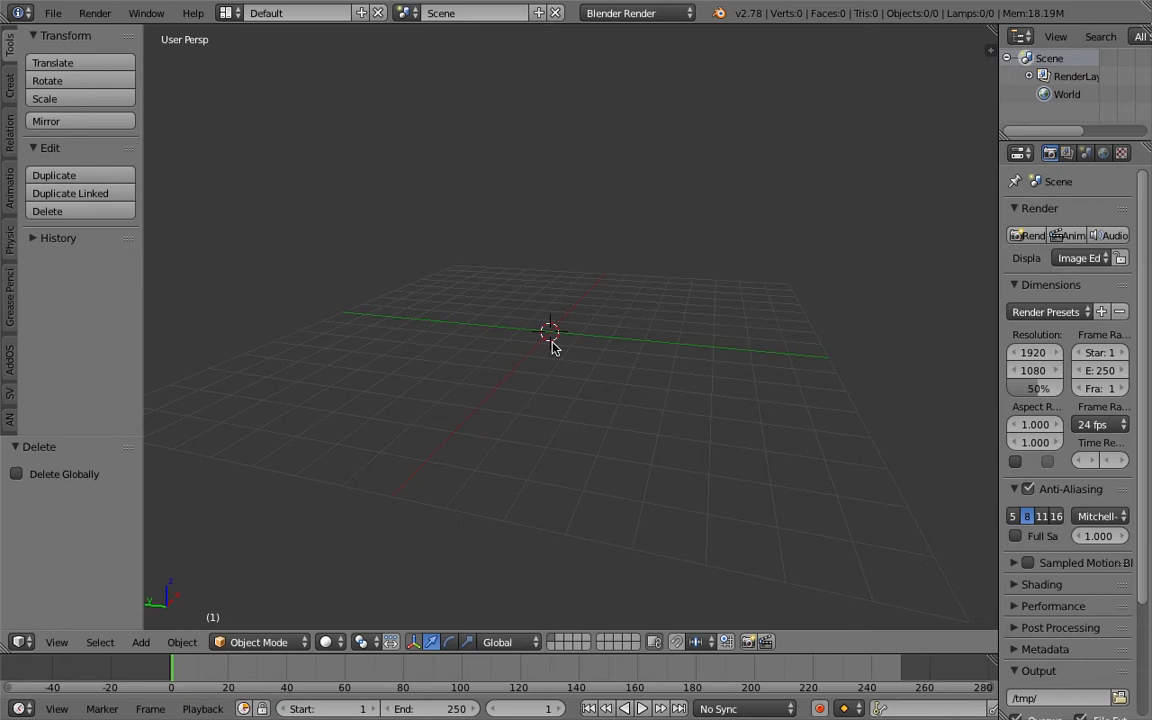
# Widen the outliner and properties area and make the outliner taller
pyautogui.moveTo(552, 343); pyautogui.dragTo(783, 269, button='middle')
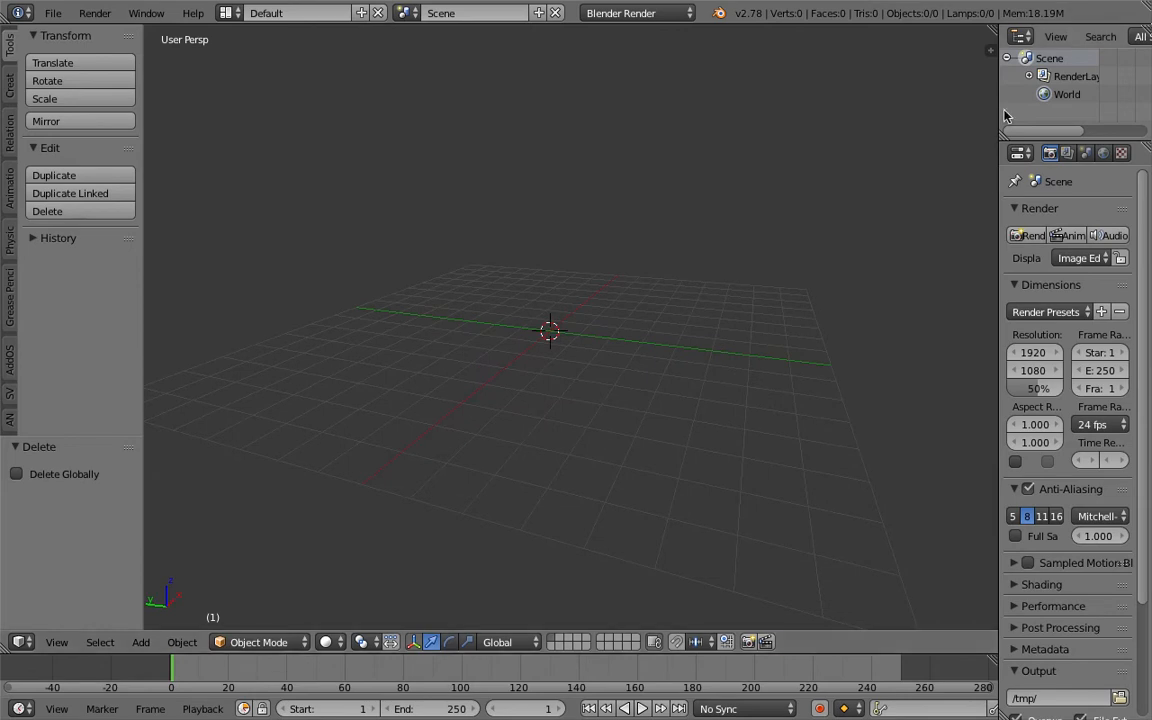
pyautogui.moveTo(999, 108); pyautogui.dragTo(905, 108)
pyautogui.moveTo(955, 143); pyautogui.dragTo(955, 185)
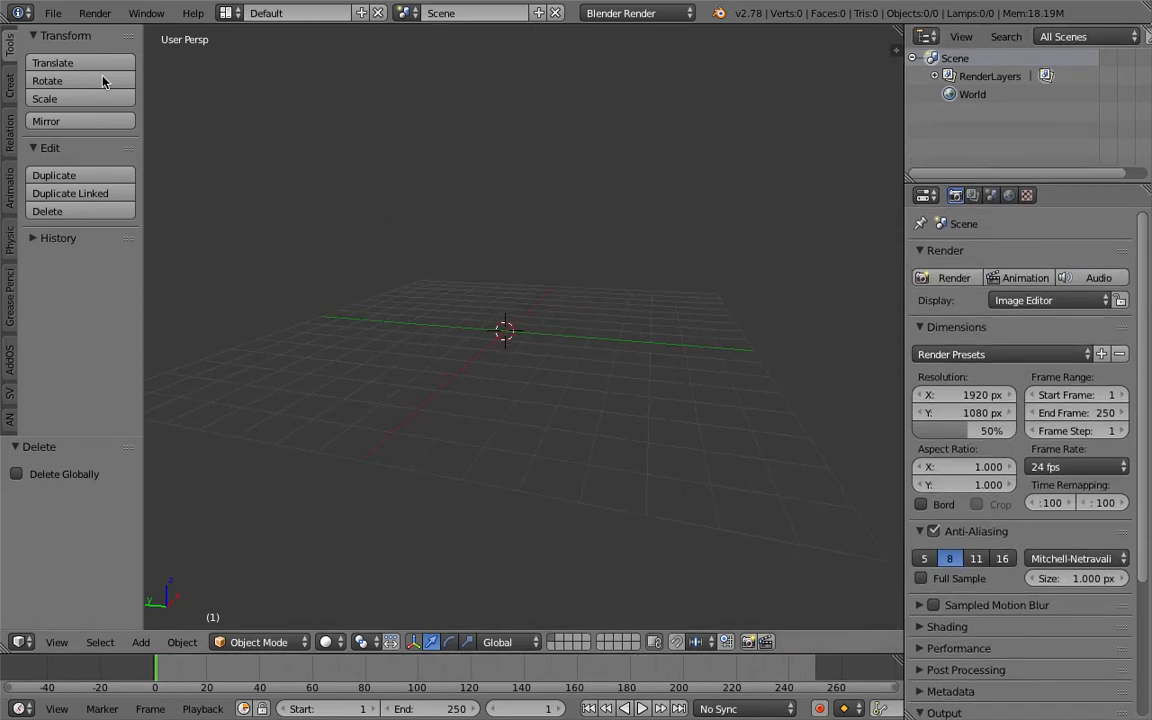
# Start linking from a library and browse to srbrandon_lego_guy.blend on the Desktop
pyautogui.click(55, 13)
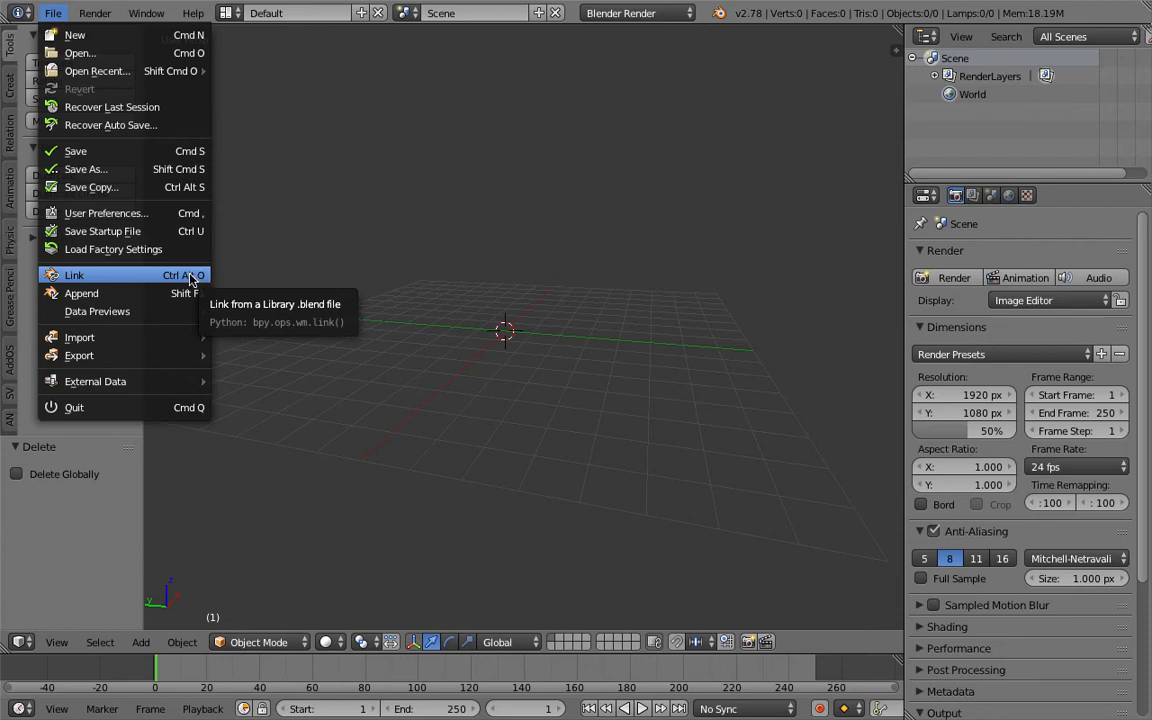
pyautogui.click(187, 280)
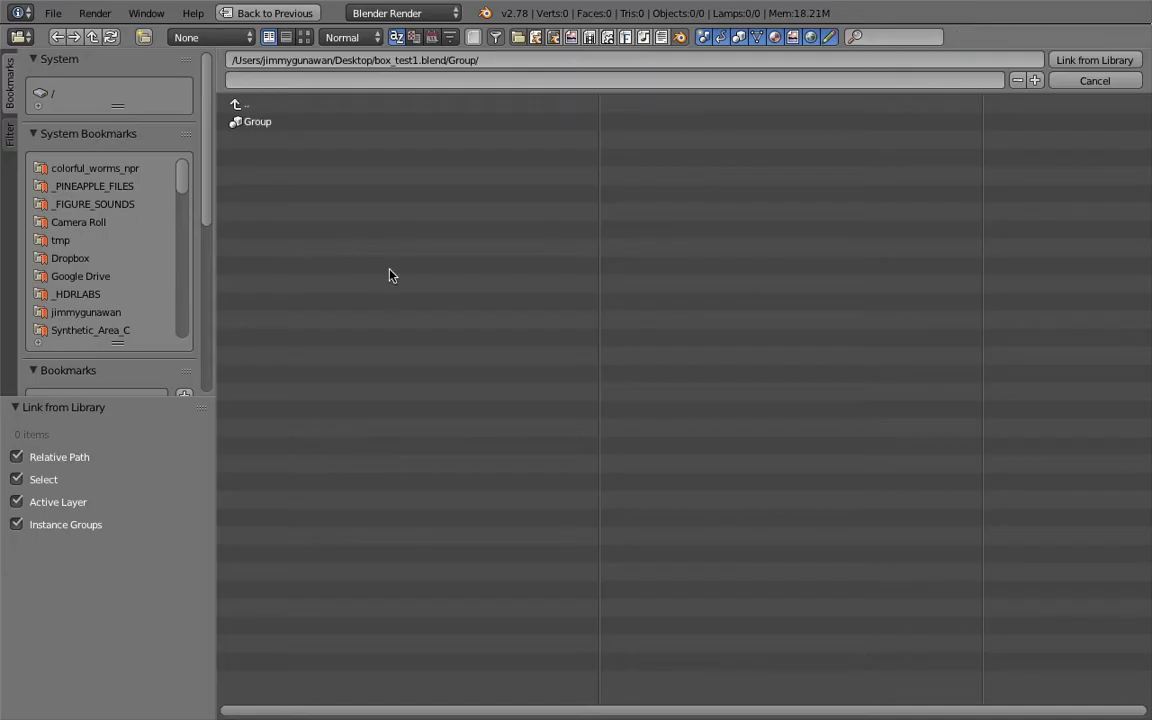
pyautogui.click(294, 106)
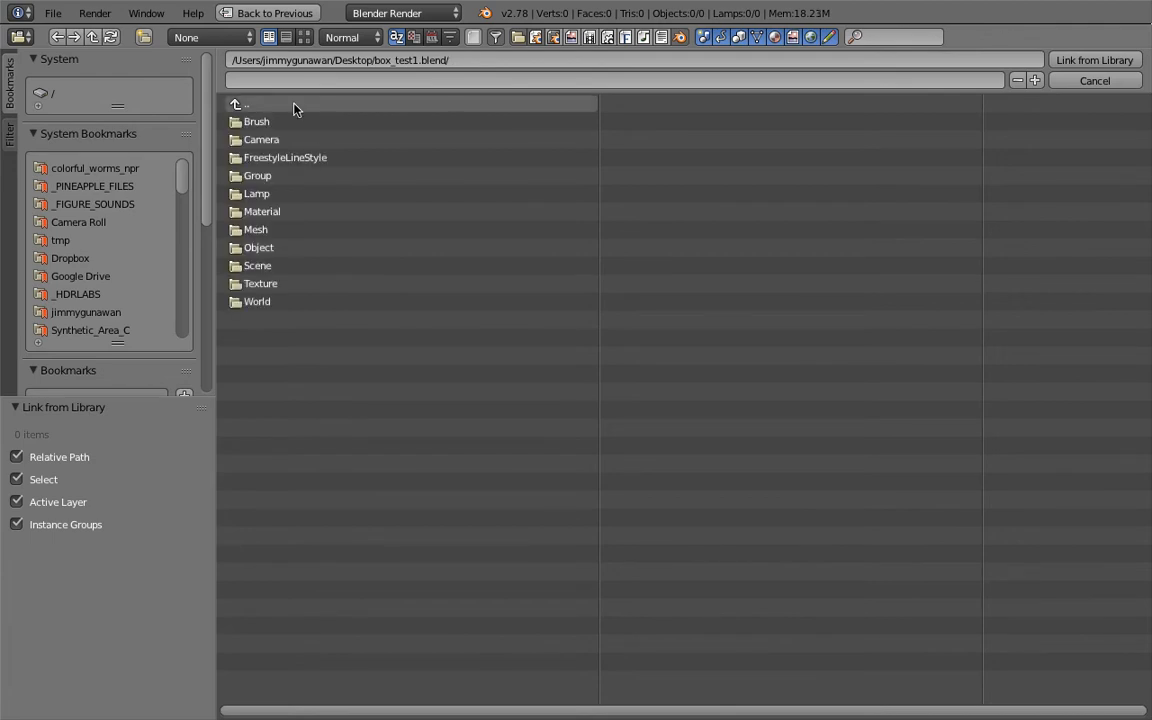
pyautogui.click(295, 107)
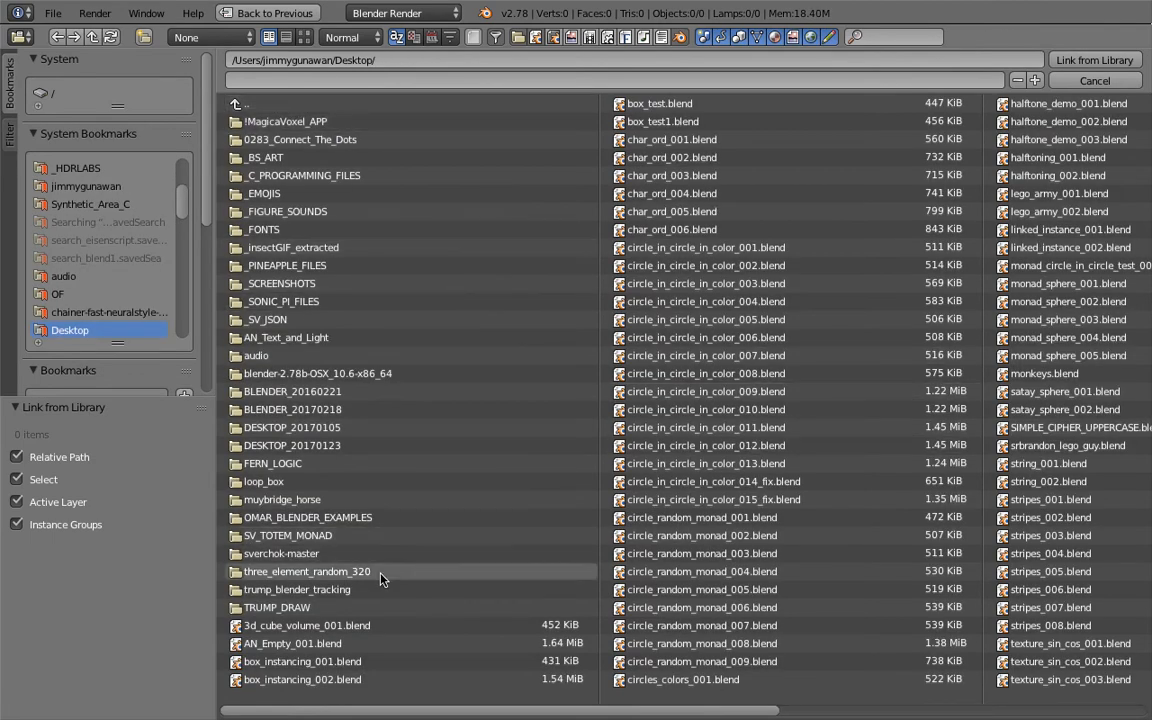
pyautogui.moveTo(524, 711); pyautogui.dragTo(674, 716)
pyautogui.click(850, 446)
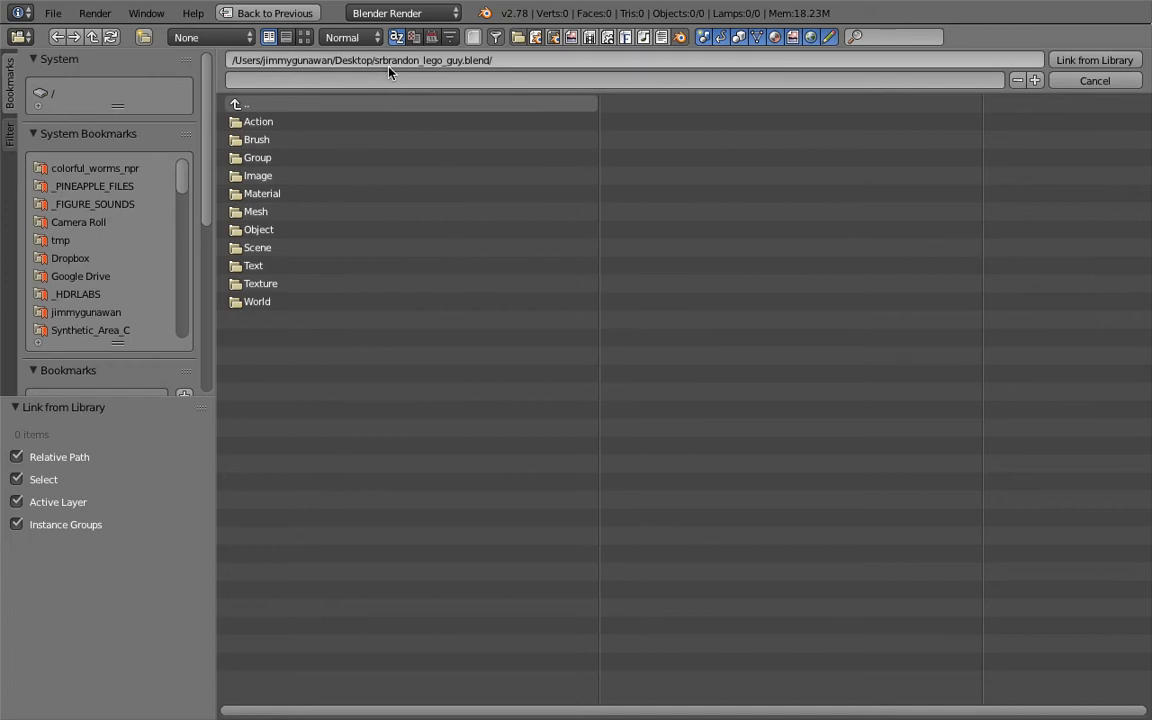
# Link the group named Group from srbrandon_lego_guy.blend into the scene
pyautogui.click(357, 159)
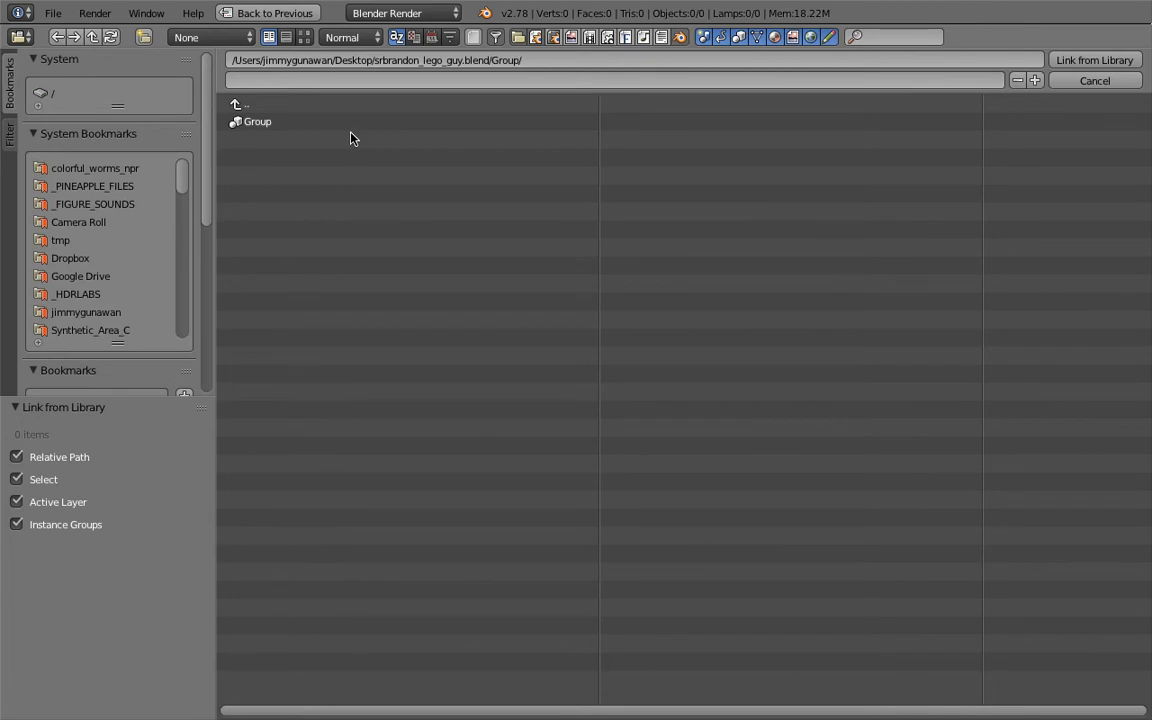
pyautogui.click(347, 123)
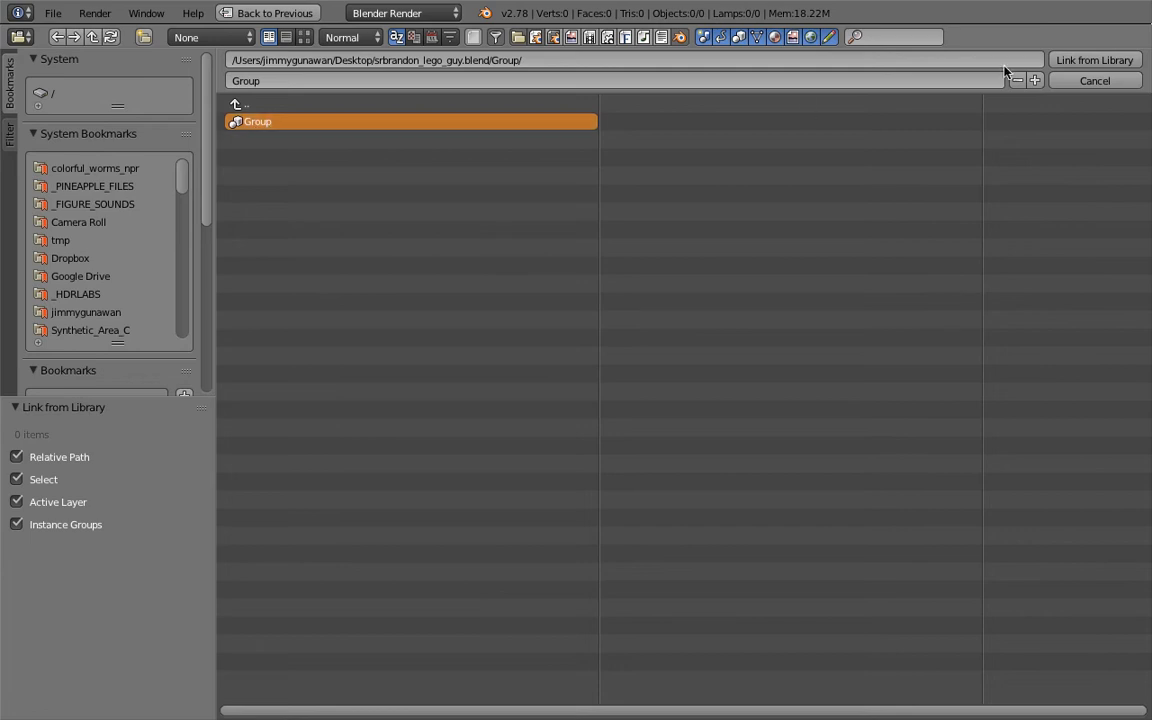
pyautogui.click(1098, 61)
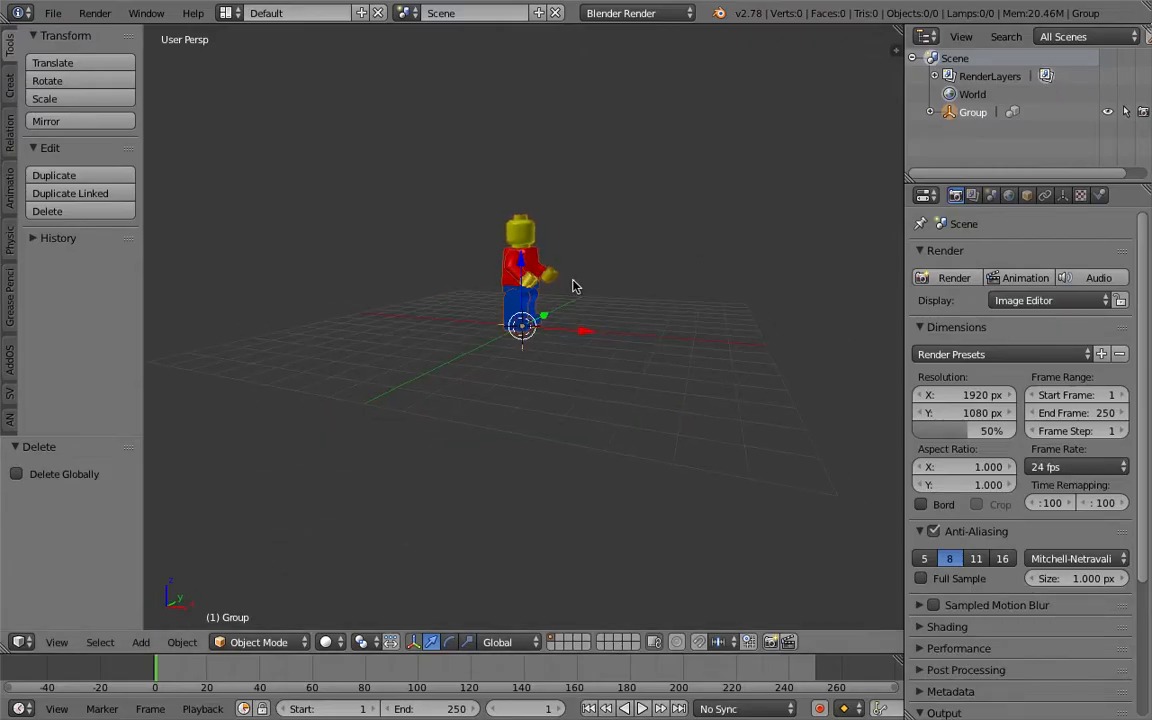
pyautogui.keyDown('shift'); pyautogui.moveTo(560, 285); pyautogui.dragTo(488, 317, button='middle'); pyautogui.keyUp('shift')
pyautogui.press('r')
pyautogui.press('r')
pyautogui.press('Escape')
# Expand the linked Group in the outliner and inspect the figure in wireframe shading
pyautogui.click(930, 113)
pyautogui.moveTo(482, 398); pyautogui.dragTo(535, 355, button='middle')
pyautogui.press('z')
pyautogui.scroll(4, 535, 355)
pyautogui.moveTo(460, 353)
pyautogui.mouseDown(button='middle')
pyautogui.moveTo(440, 378)
pyautogui.moveTo(455, 373)
pyautogui.mouseUp(button='middle')
# Look through the linked figure's properties and examine its object duplication settings
pyautogui.click(1026, 195)
pyautogui.click(1045, 195)
pyautogui.click(1026, 195)
pyautogui.click(1008, 195)
pyautogui.click(990, 195)
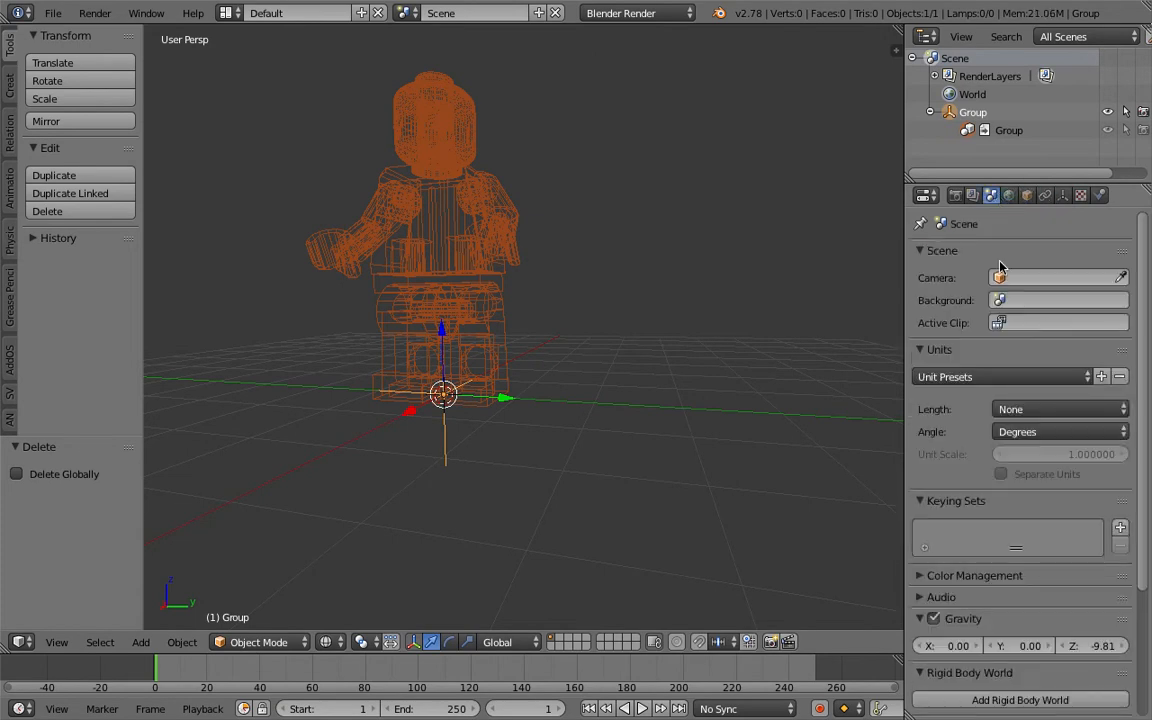
pyautogui.scroll(-5, 983, 325)
pyautogui.click(972, 195)
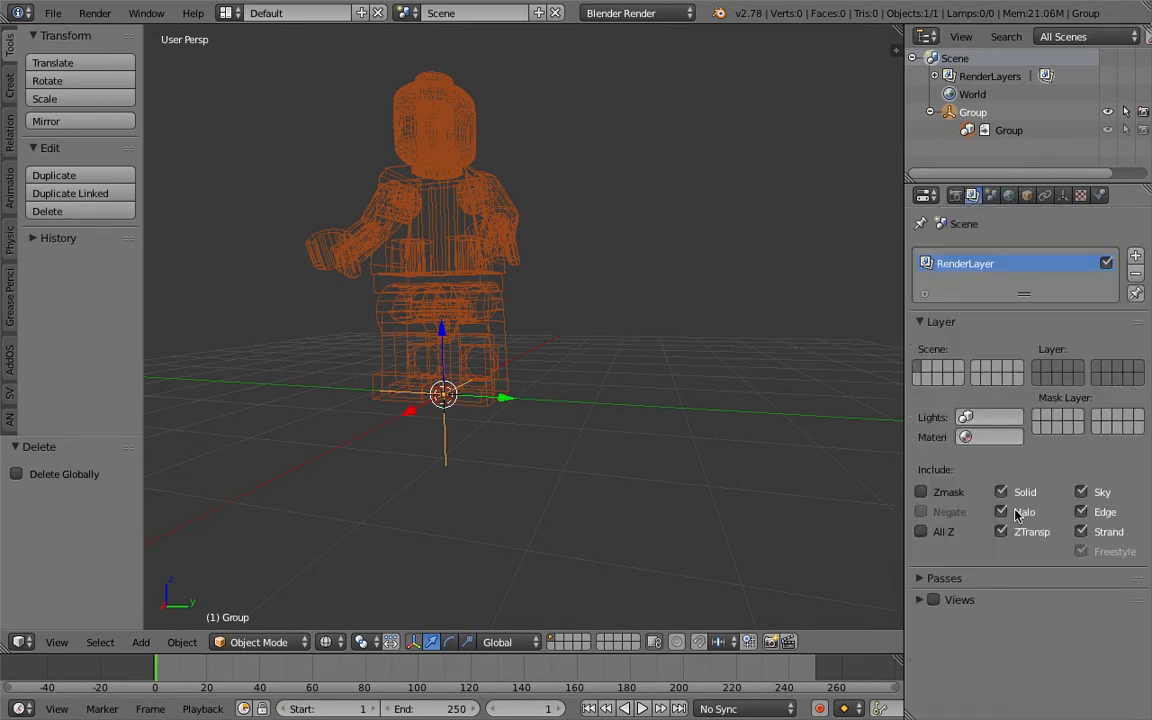
pyautogui.click(1008, 195)
pyautogui.click(1026, 195)
pyautogui.scroll(-6, 1050, 450)
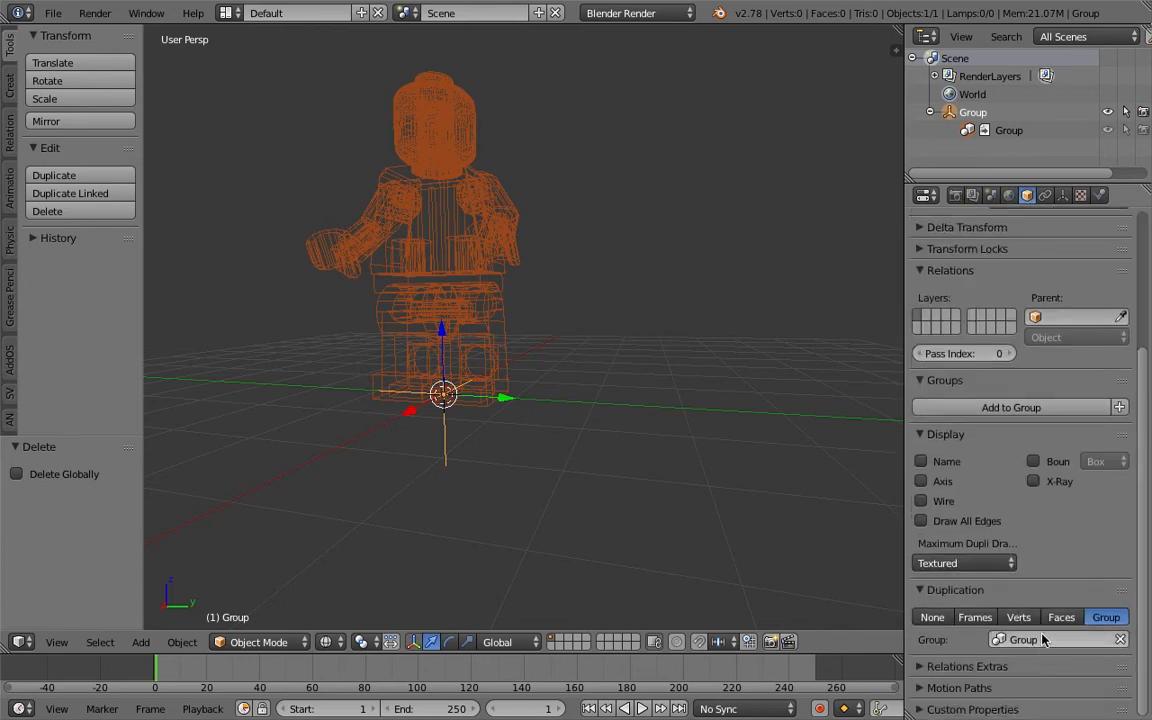
# Return the viewport to solid shading and view the whole figure from a higher angle
pyautogui.moveTo(430, 285); pyautogui.dragTo(481, 270, button='middle')
pyautogui.press('z')
pyautogui.scroll(-2, 542, 234)
pyautogui.moveTo(542, 234)
pyautogui.mouseDown(button='middle')
pyautogui.moveTo(748, 265)
pyautogui.moveTo(559, 284)
pyautogui.moveTo(586, 334)
pyautogui.moveTo(553, 355)
pyautogui.mouseUp(button='middle')
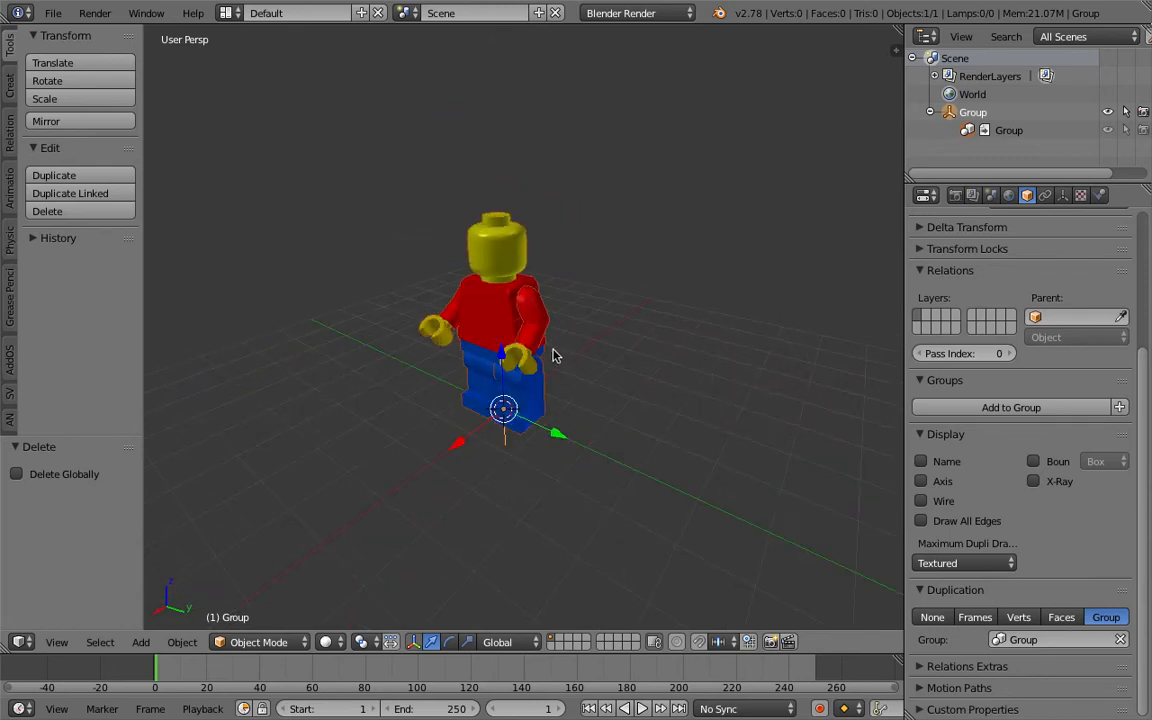
# Place three duplicates of the linked Lego figure around the original
pyautogui.hotkey('shift', 'd')
pyautogui.click(697, 318)
pyautogui.hotkey('shift', 'd')
pyautogui.click(402, 250)
pyautogui.hotkey('shift', 'd')
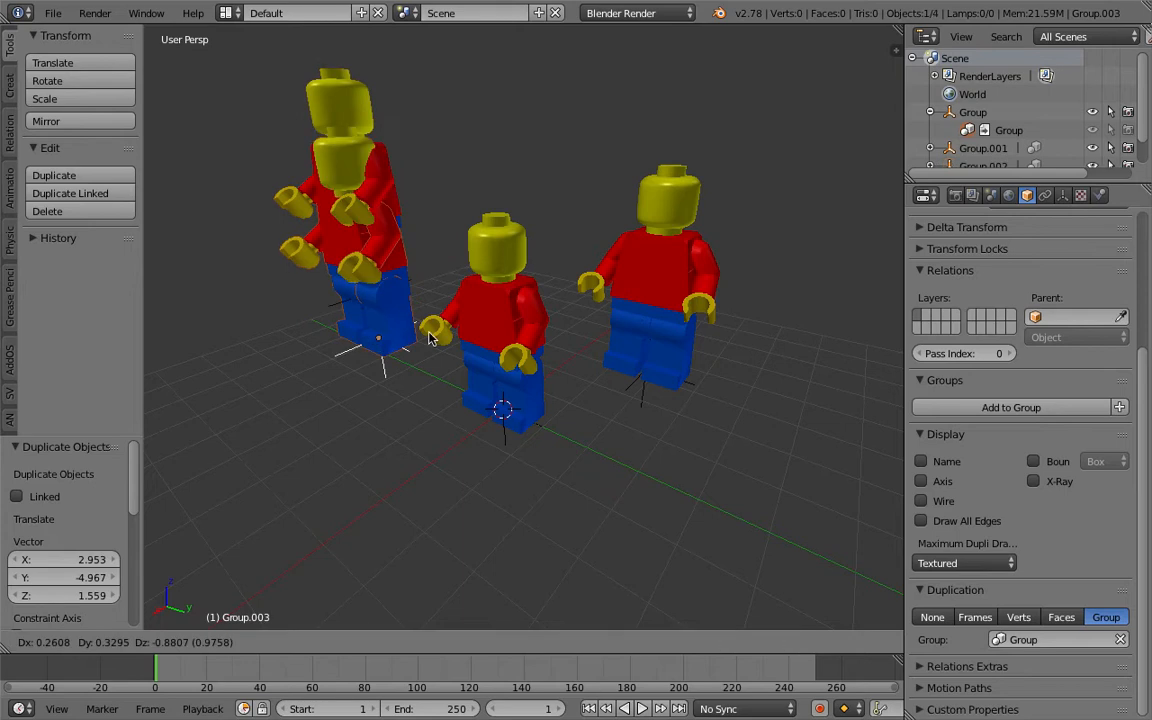
pyautogui.click(396, 440)
pyautogui.moveTo(443, 404); pyautogui.dragTo(505, 336, button='middle')
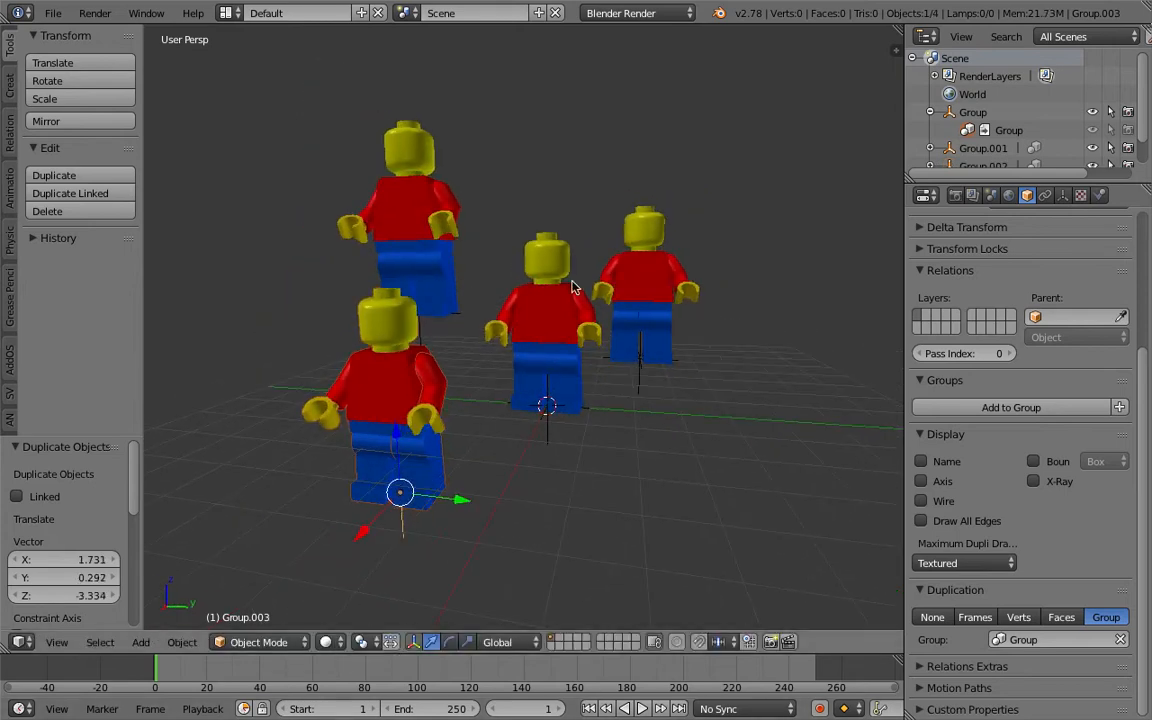
# Preview the four figures in rendered viewport shading, and return to solid shading
pyautogui.moveTo(519, 259); pyautogui.dragTo(473, 454, button='middle')
pyautogui.click(331, 642)
pyautogui.click(330, 520)
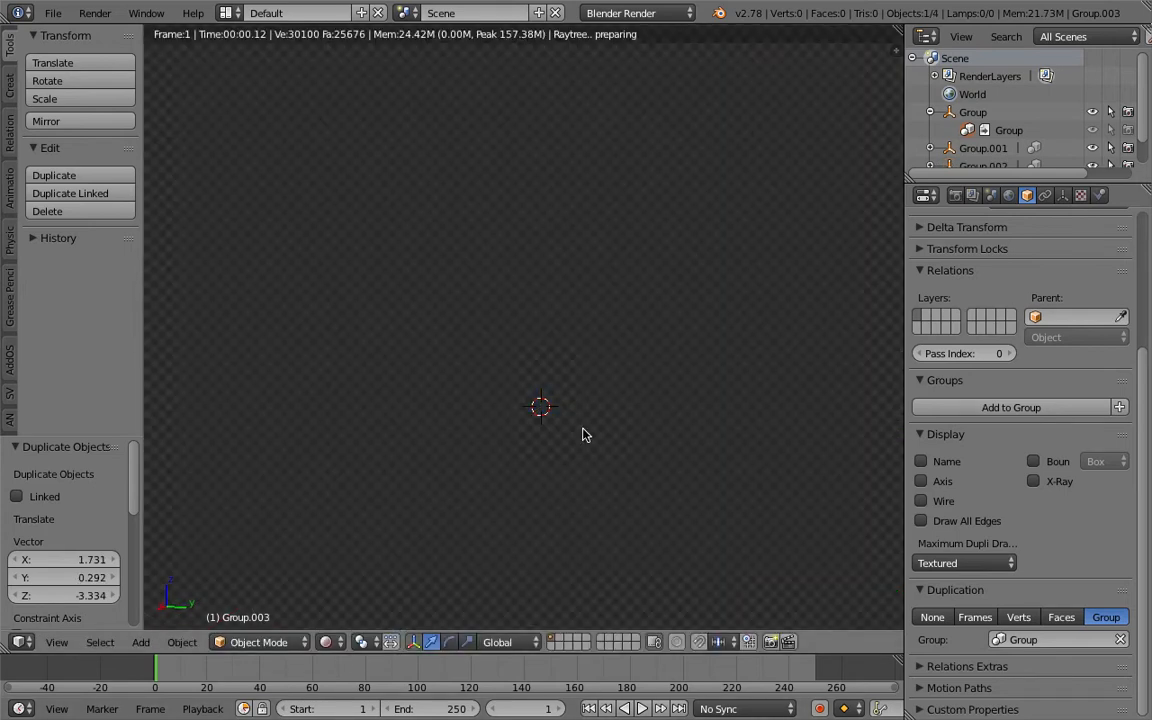
pyautogui.click(329, 642)
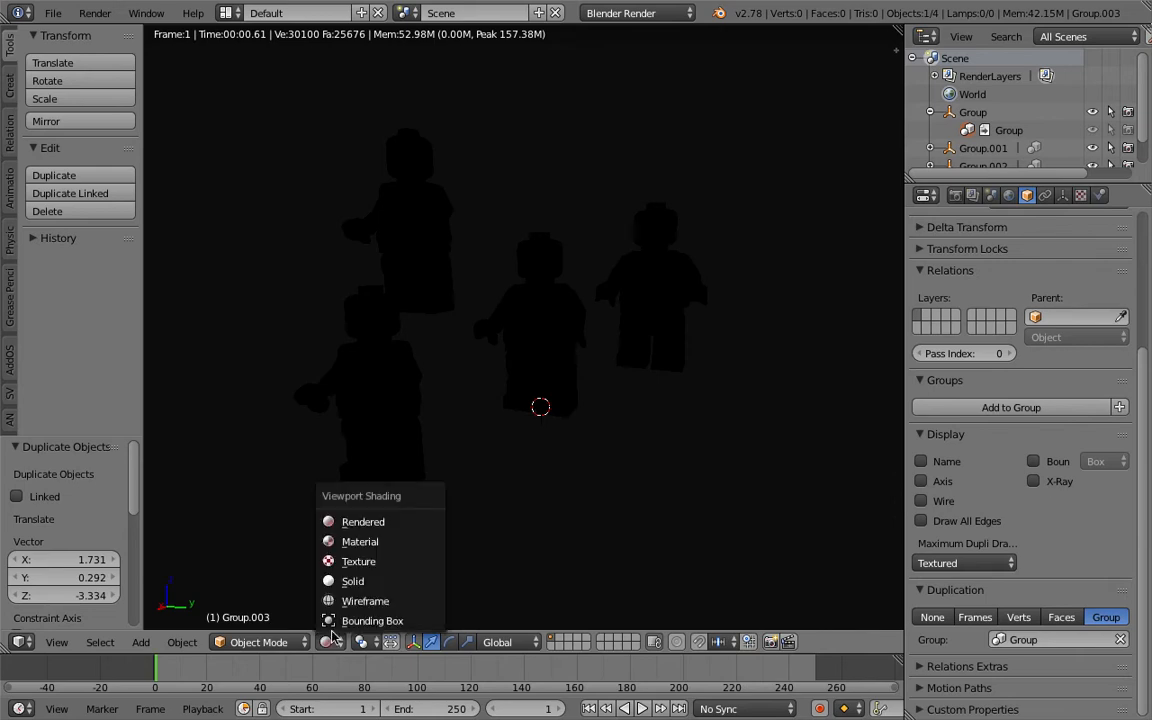
pyautogui.click(365, 581)
# Enable Ambient Occlusion in the world settings
pyautogui.click(1008, 195)
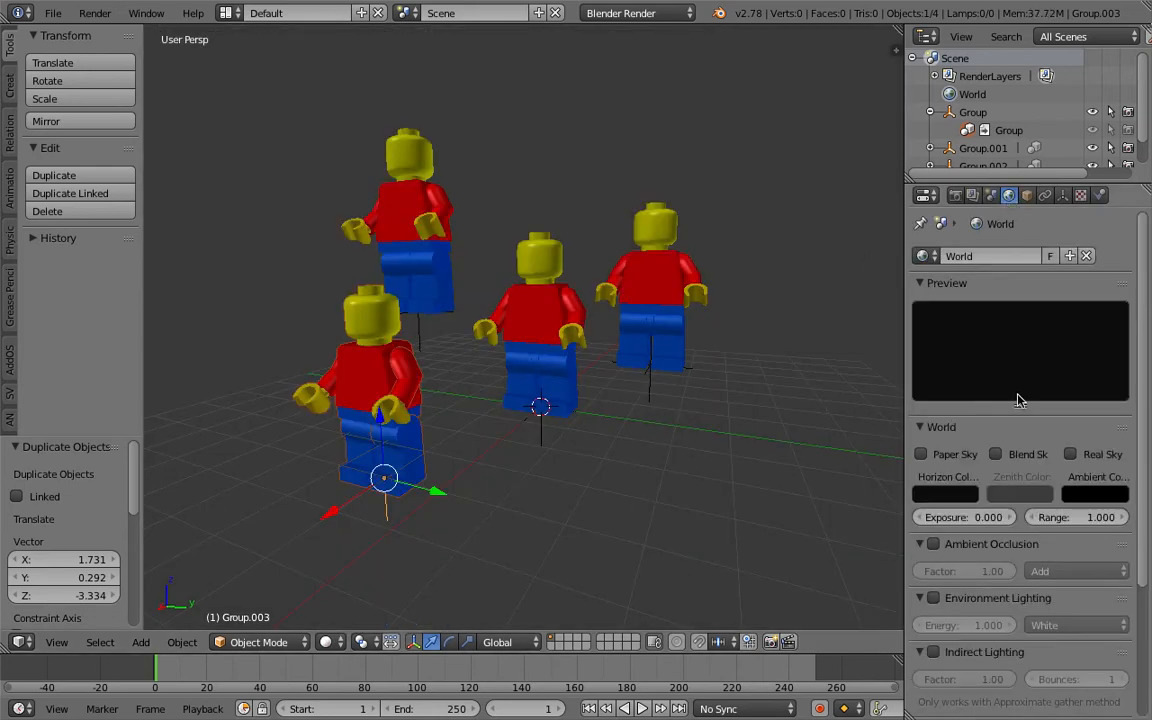
pyautogui.scroll(-5, 1016, 399)
pyautogui.moveTo(651, 361); pyautogui.dragTo(674, 357, button='middle')
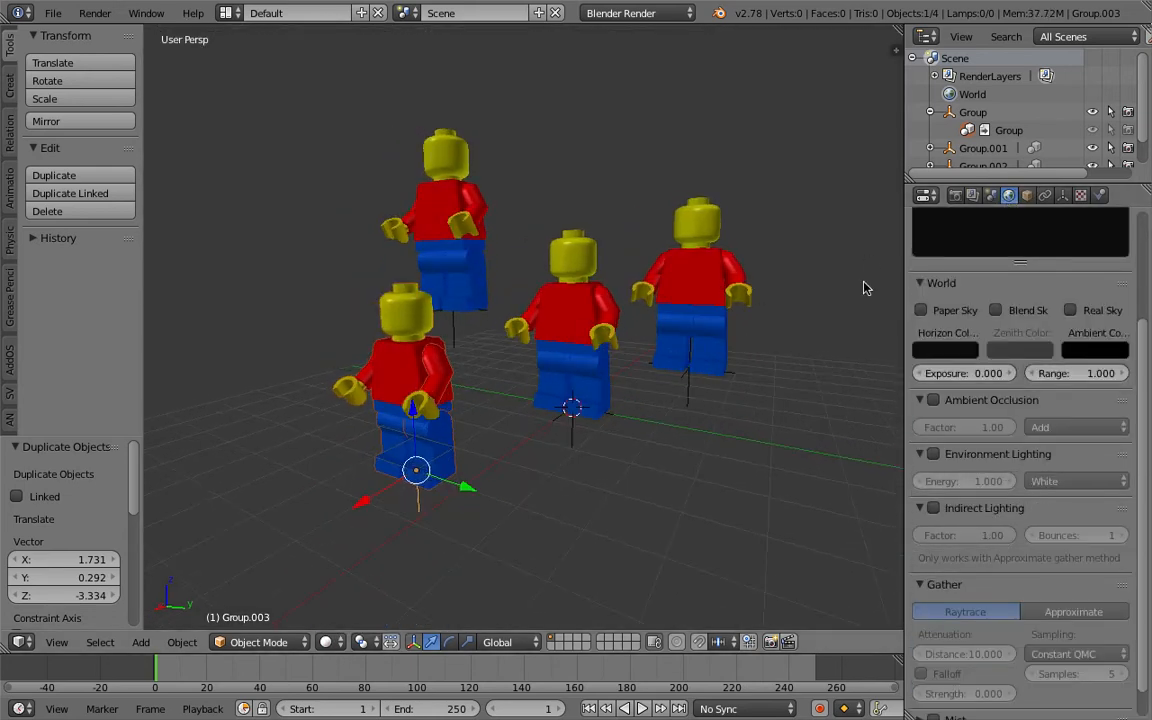
pyautogui.moveTo(510, 351); pyautogui.dragTo(525, 351, button='middle')
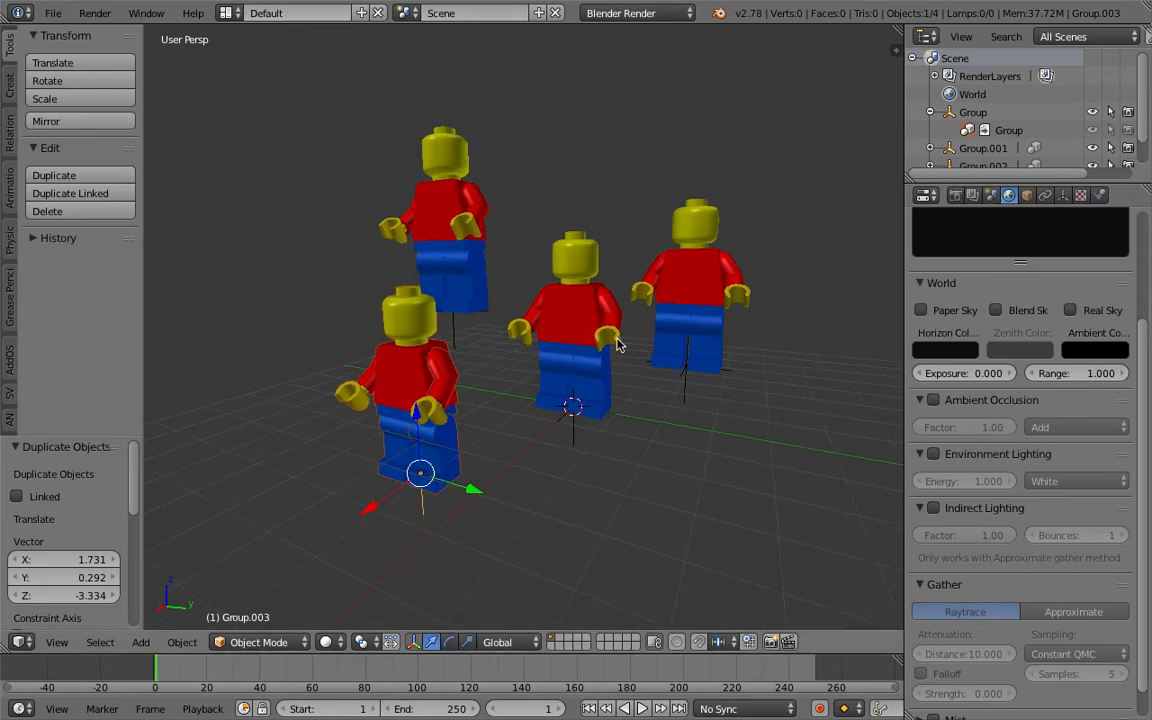
pyautogui.moveTo(606, 347); pyautogui.dragTo(540, 368, button='middle')
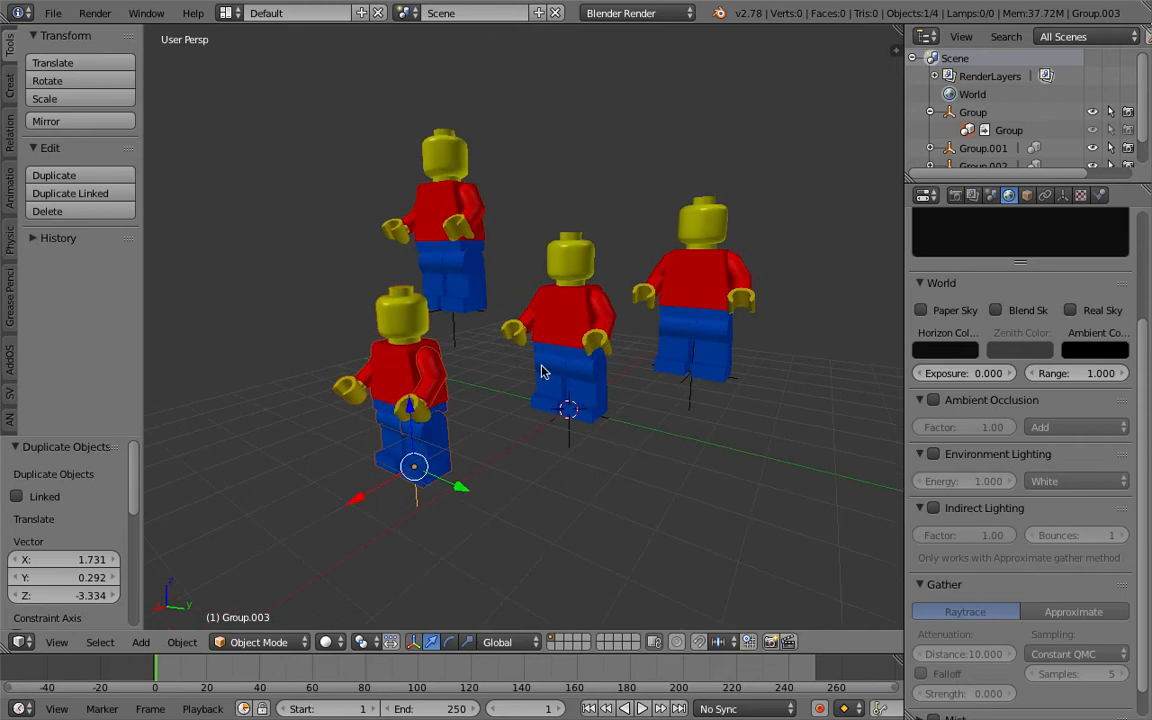
pyautogui.moveTo(476, 427); pyautogui.dragTo(487, 424, button='middle')
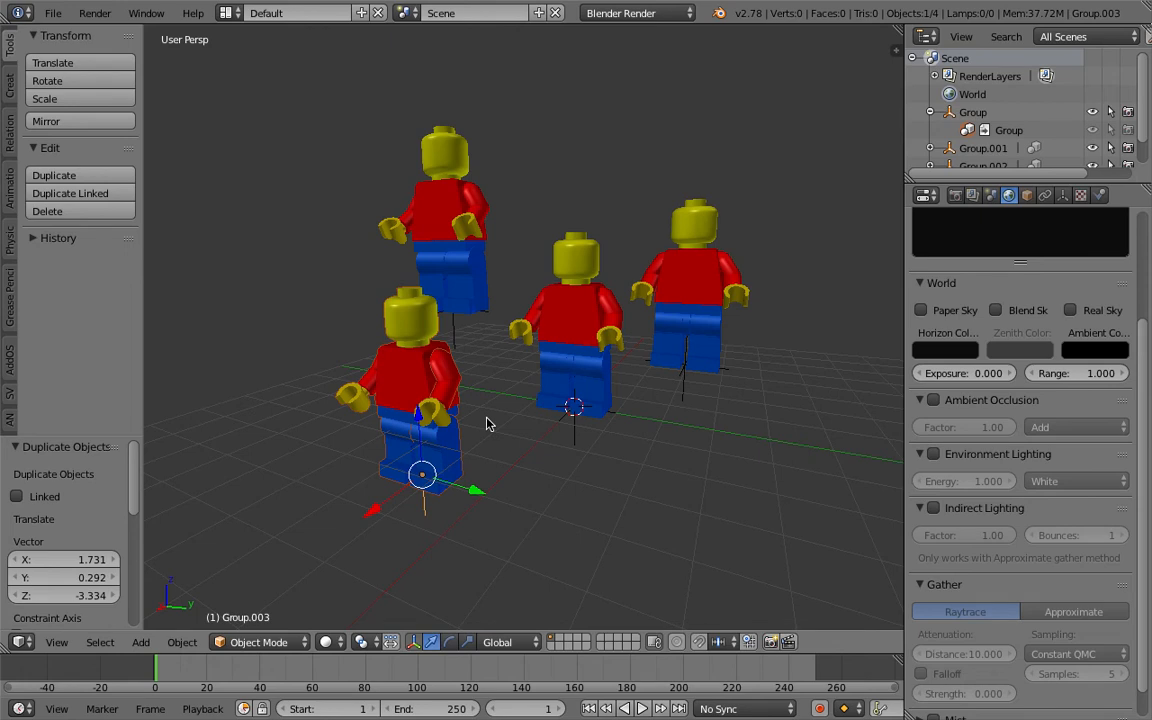
pyautogui.moveTo(493, 434); pyautogui.dragTo(520, 438, button='middle')
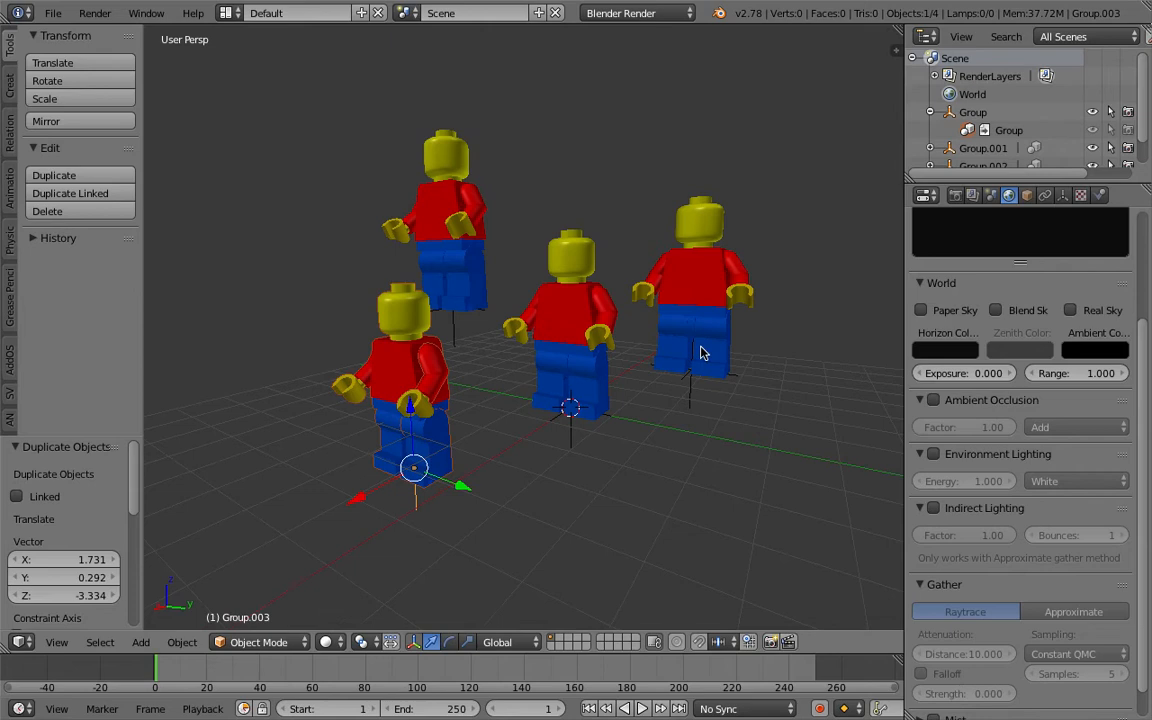
pyautogui.click(934, 400)
# Check the ambient occlusion lighting on the figures with rendered shading, and switch back to solid
pyautogui.click(327, 642)
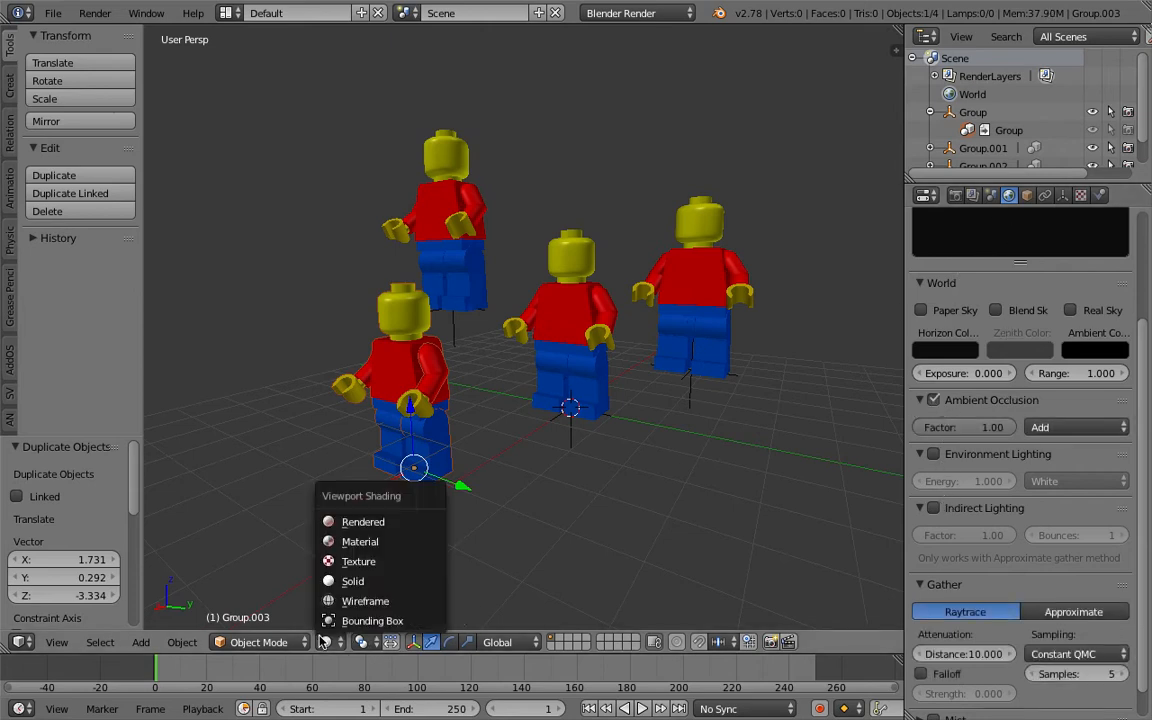
pyautogui.click(372, 518)
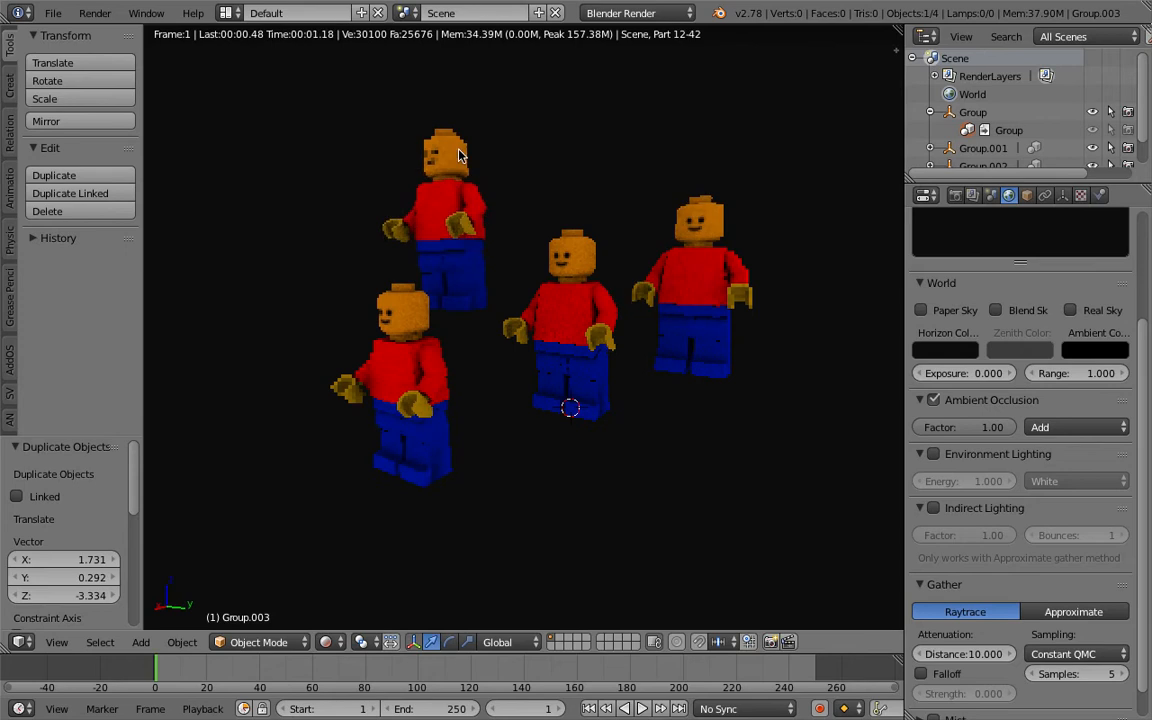
pyautogui.click(327, 642)
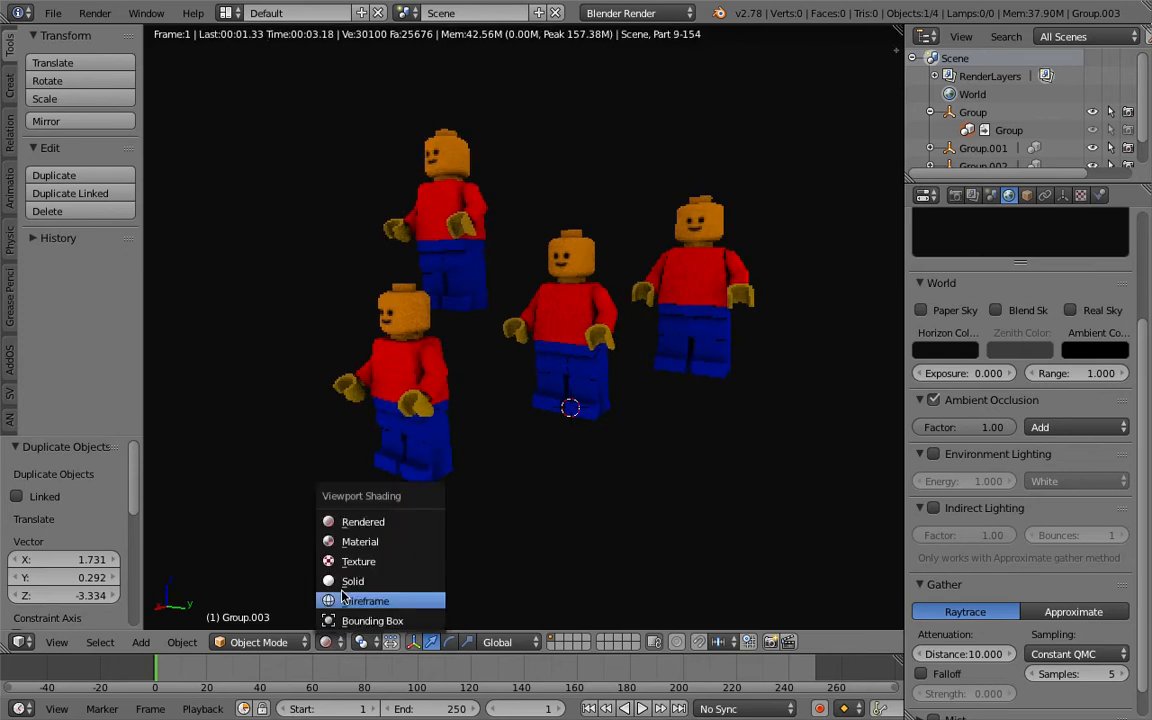
pyautogui.click(350, 584)
# Select the original central figure and change the render engine to Cycles Render
pyautogui.moveTo(591, 243)
pyautogui.mouseDown(button='middle')
pyautogui.moveTo(681, 301)
pyautogui.moveTo(650, 316)
pyautogui.moveTo(575, 302)
pyautogui.mouseUp(button='middle')
pyautogui.rightClick(575, 302)
pyautogui.moveTo(578, 252); pyautogui.dragTo(613, 265, button='middle')
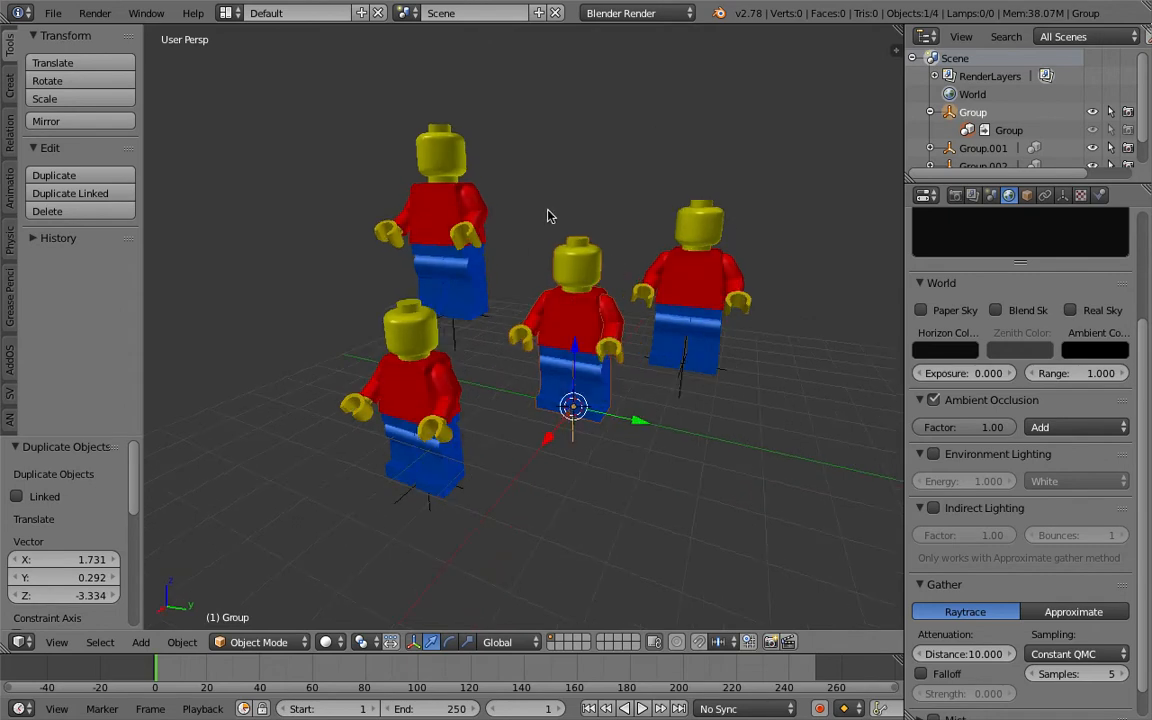
pyautogui.moveTo(557, 150); pyautogui.dragTo(573, 156, button='middle')
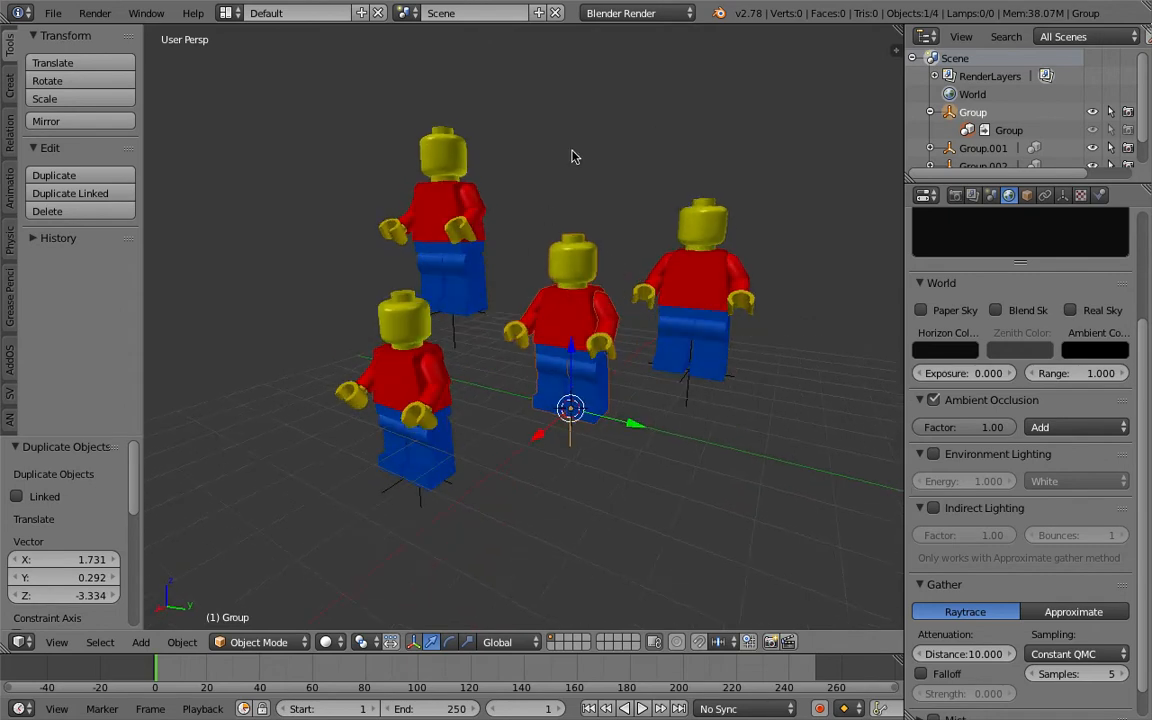
pyautogui.click(641, 15)
pyautogui.click(590, 72)
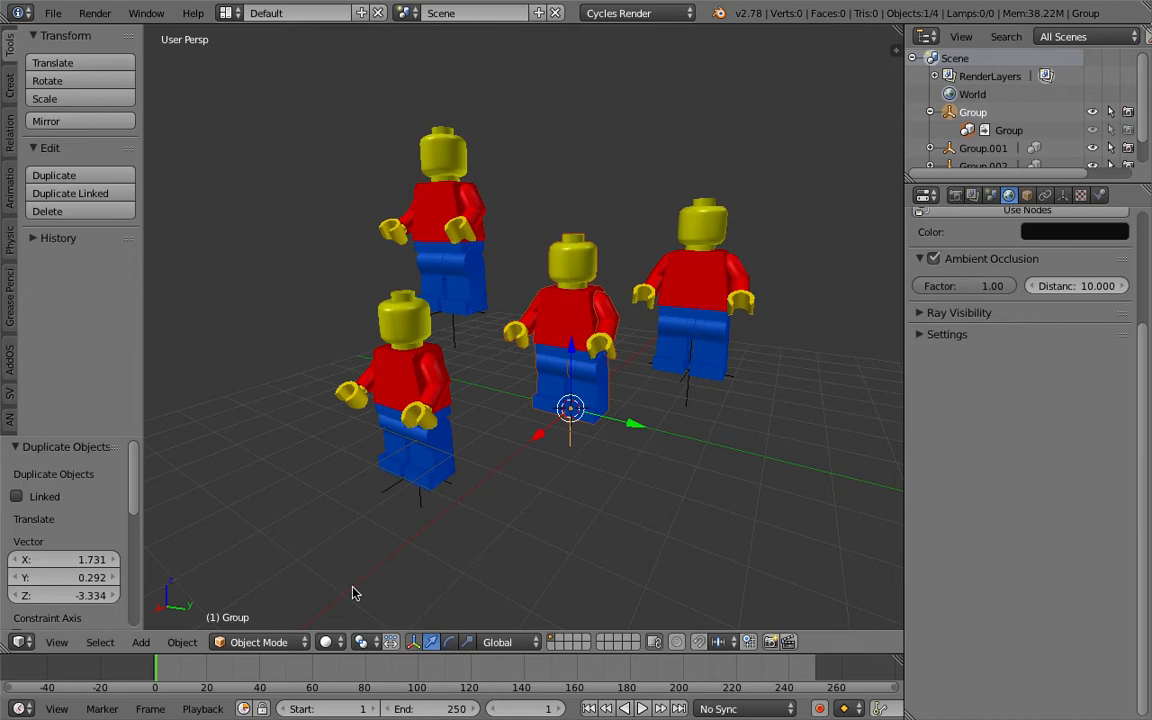
# Preview the figures with Cycles in rendered shading, and restore solid shading
pyautogui.click(328, 642)
pyautogui.click(350, 521)
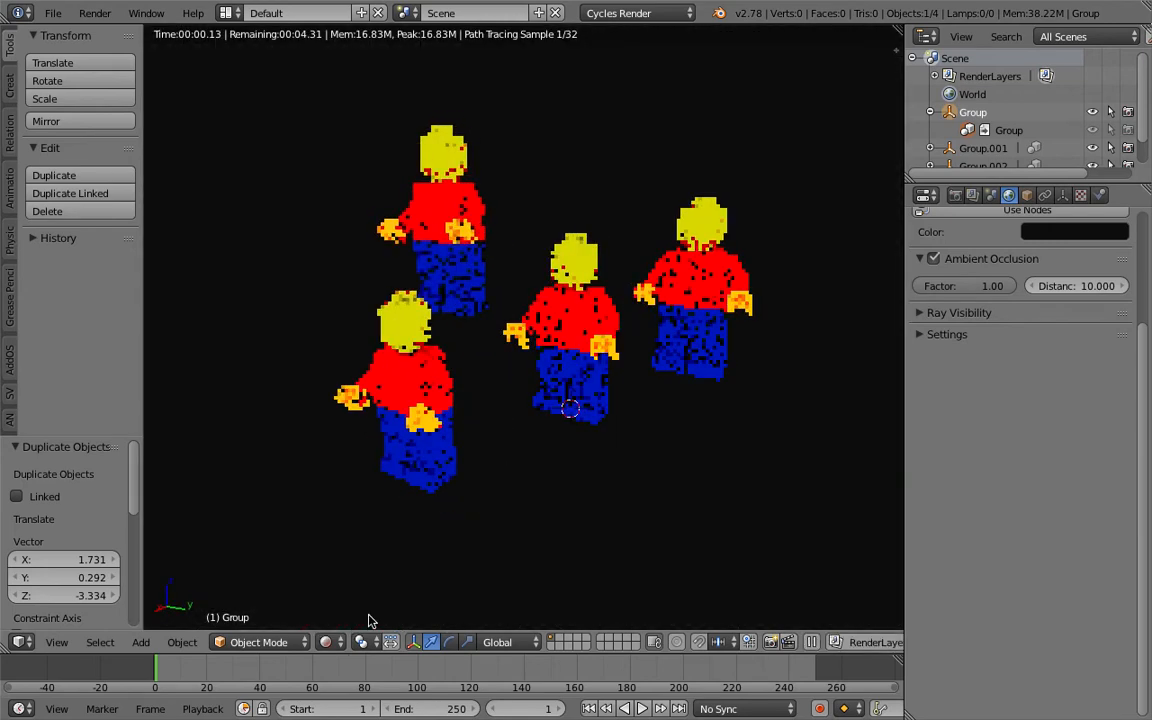
pyautogui.click(330, 642)
pyautogui.click(398, 582)
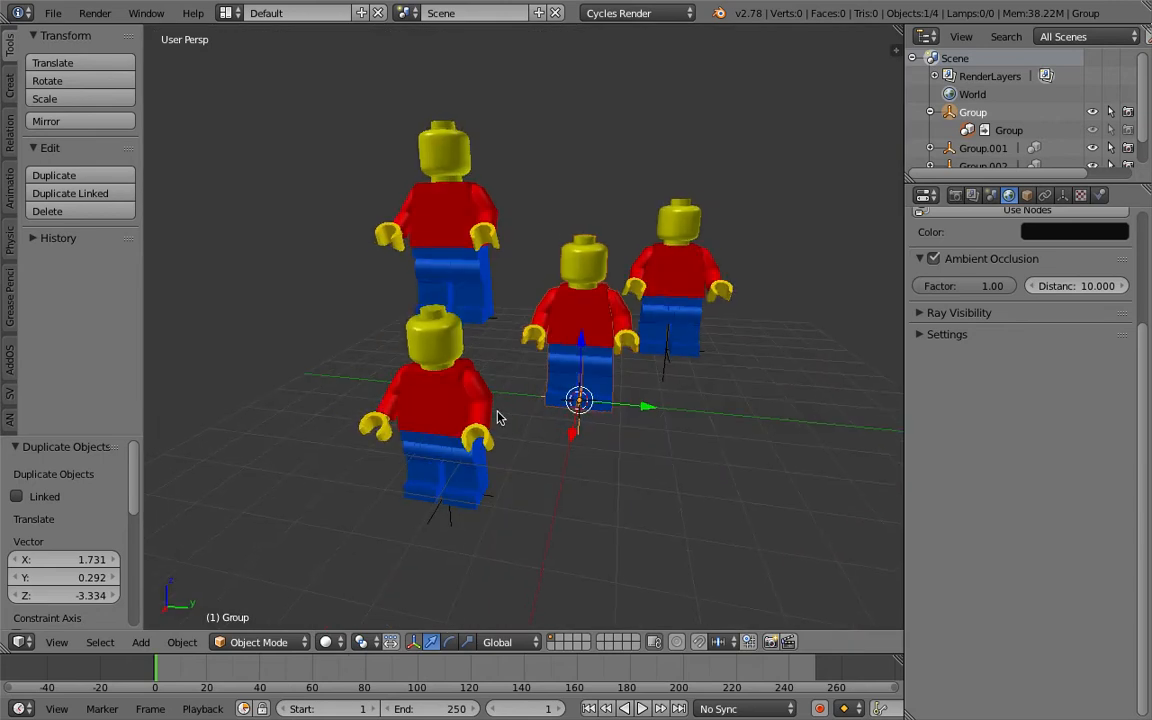
# Delete the three duplicated Lego figures, keeping only the original central figure
pyautogui.moveTo(507, 378); pyautogui.dragTo(530, 391, button='middle')
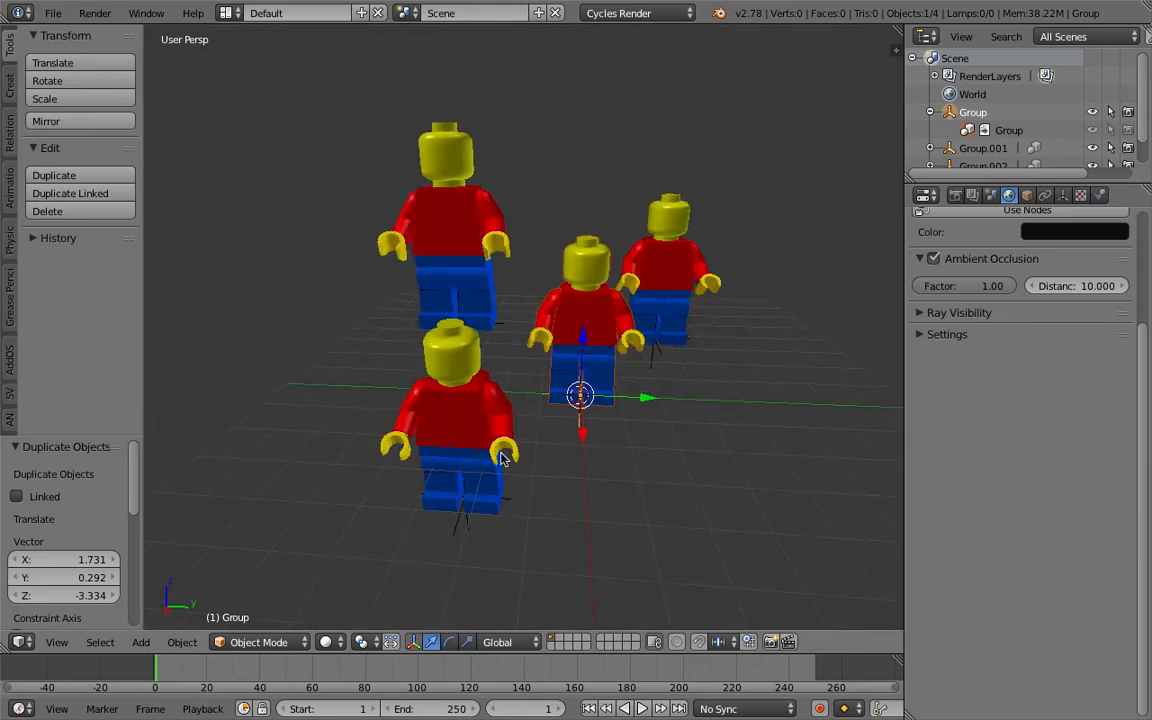
pyautogui.scroll(-2, 977, 158)
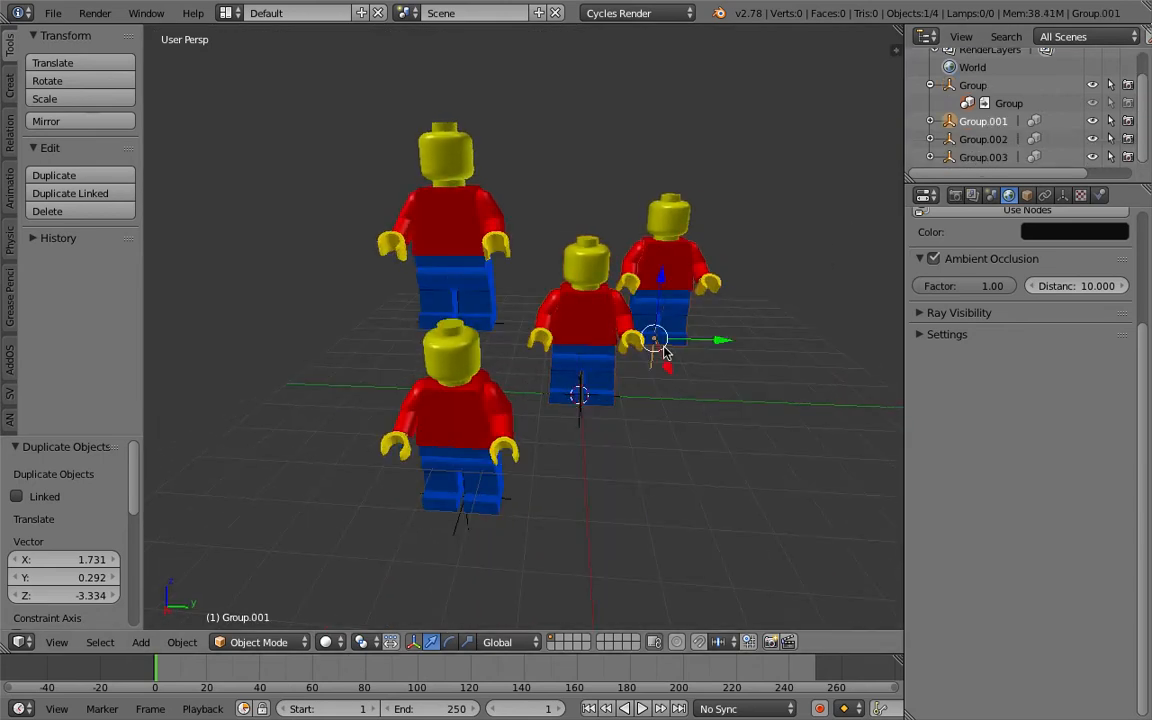
pyautogui.rightClick(663, 350)
pyautogui.moveTo(663, 350); pyautogui.dragTo(637, 355, button='middle')
pyautogui.press('x')
pyautogui.click(637, 355)
pyautogui.rightClick(437, 334)
pyautogui.press('x')
pyautogui.click(440, 333)
pyautogui.rightClick(465, 326)
pyautogui.press('x')
pyautogui.click(463, 326)
# Save the scene to the Desktop as lego_guy_clones_001.blend
pyautogui.hotkey('ctrl', 's')
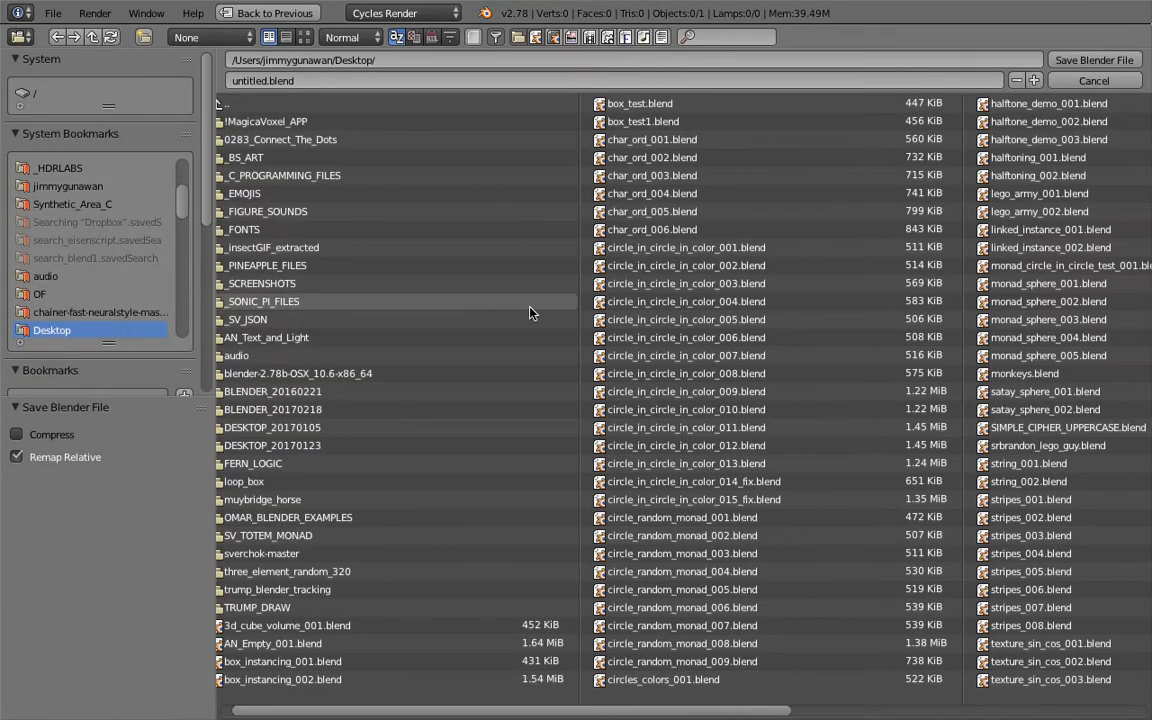
pyautogui.click(407, 84)
pyautogui.write('lego_guy_clones_0')
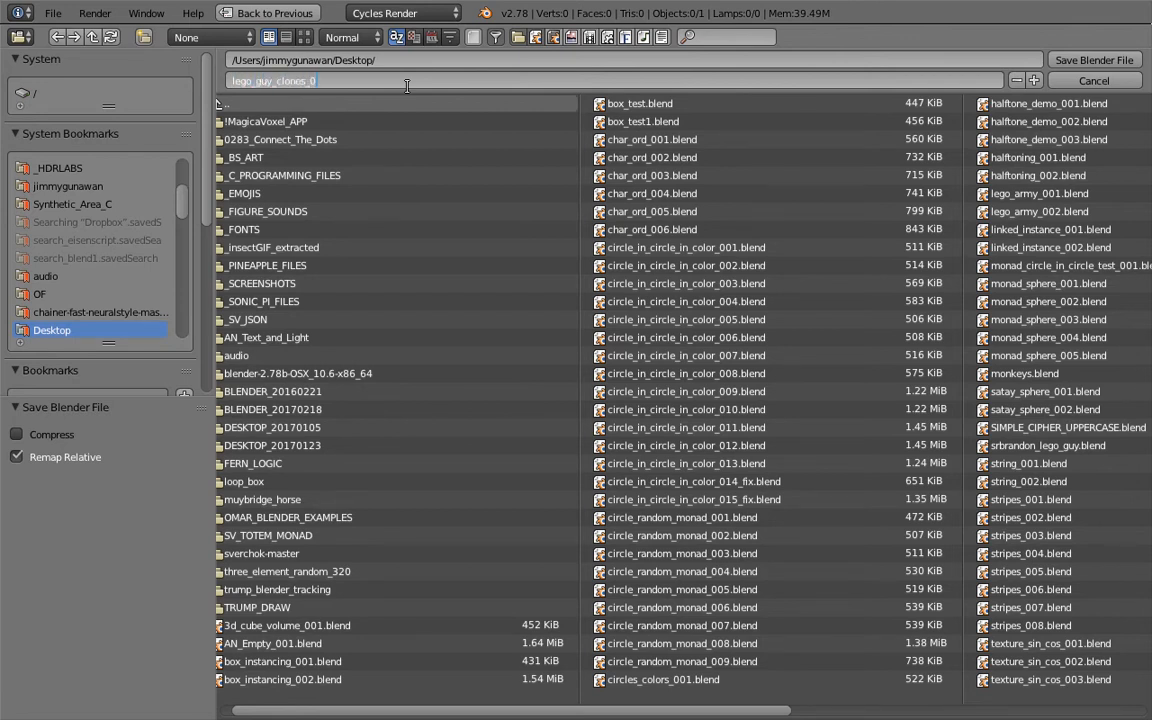
pyautogui.press('Return')
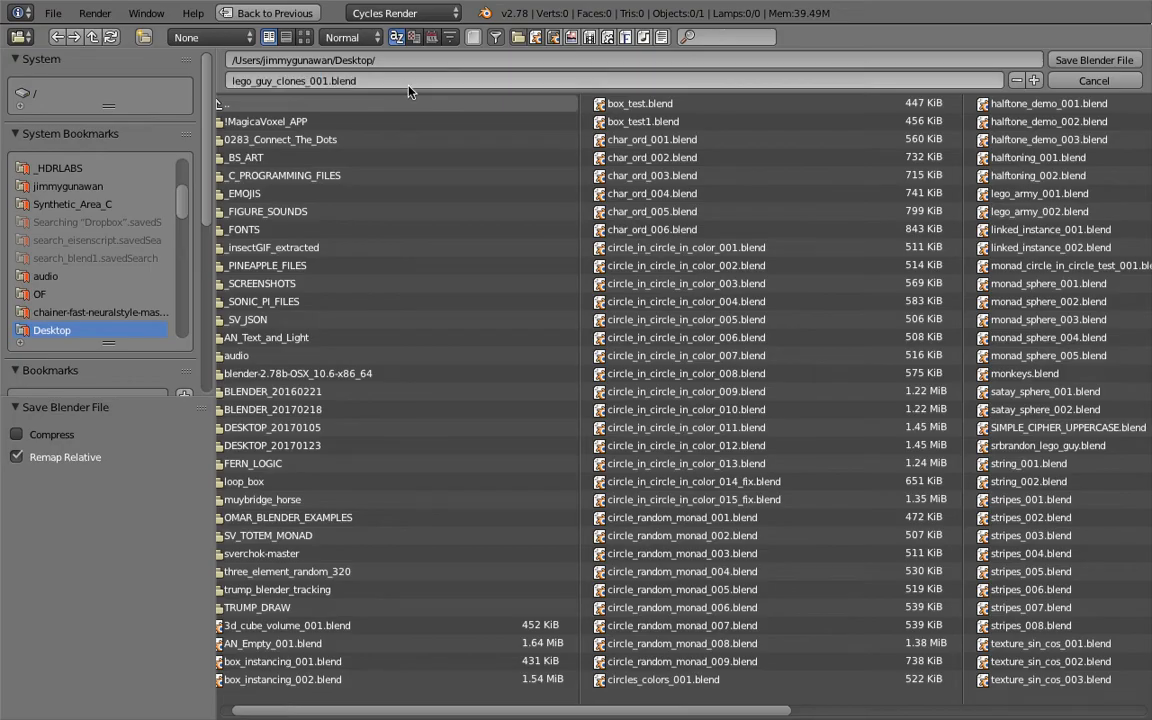
pyautogui.click(1094, 60)
# Select the remaining figure, change the screen layout to Compositing, and save over the file
pyautogui.moveTo(657, 338); pyautogui.dragTo(528, 368, button='middle')
pyautogui.rightClick(451, 478)
pyautogui.moveTo(492, 434); pyautogui.dragTo(643, 419, button='middle')
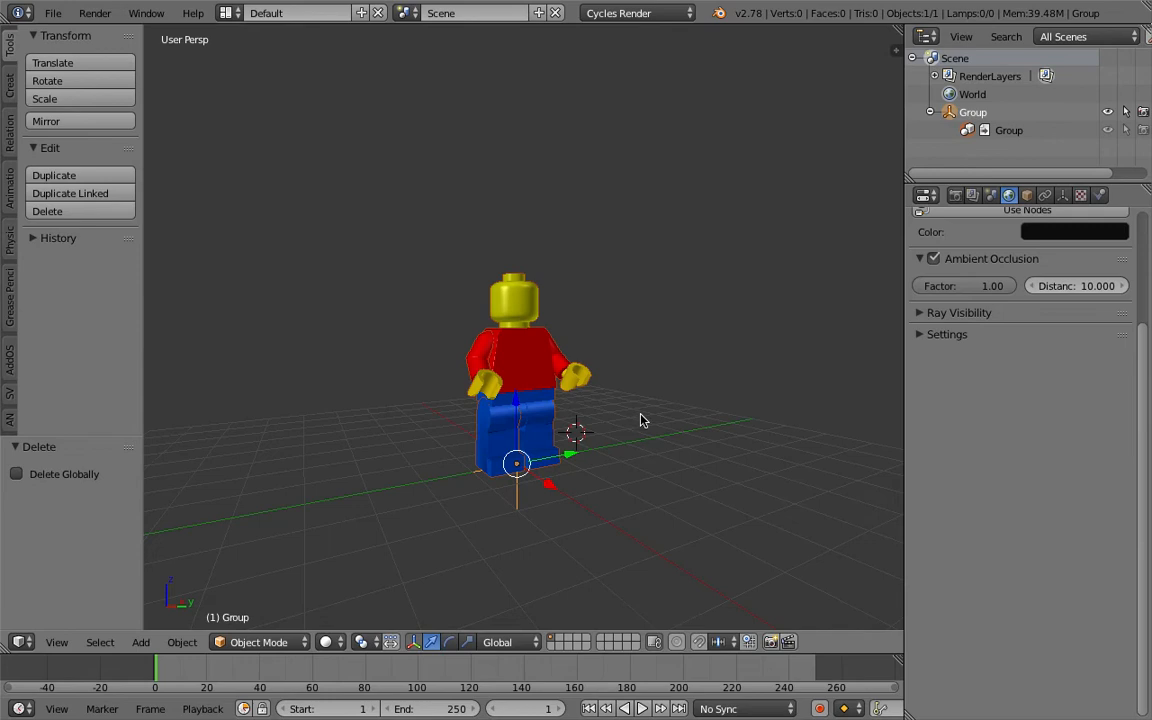
pyautogui.click(230, 13)
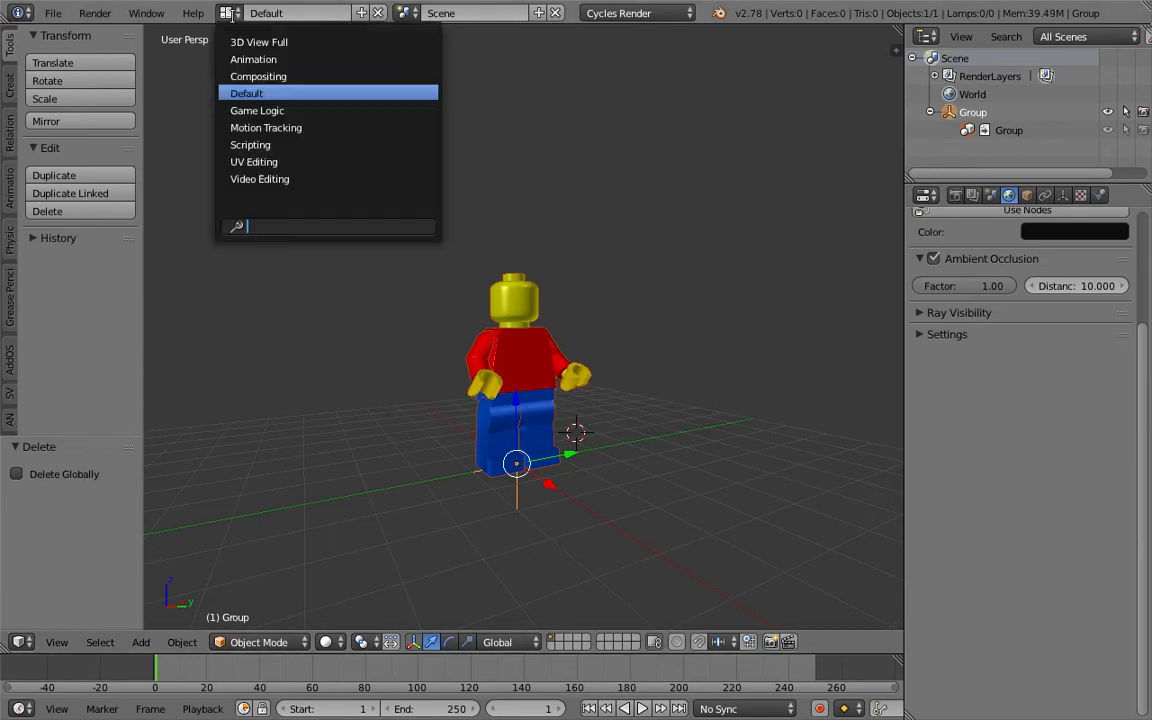
pyautogui.click(252, 74)
pyautogui.scroll(2, 740, 540)
pyautogui.hotkey('ctrl', 's')
pyautogui.keyDown('shift'); pyautogui.moveTo(740, 527); pyautogui.dragTo(705, 531, button='middle'); pyautogui.keyUp('shift')
pyautogui.click(740, 553)
pyautogui.hotkey('ctrl', 's')
pyautogui.click(705, 527)
# Merge the image editor area into the 3D view and create a new Animation Nodes tree
pyautogui.click(211, 419)
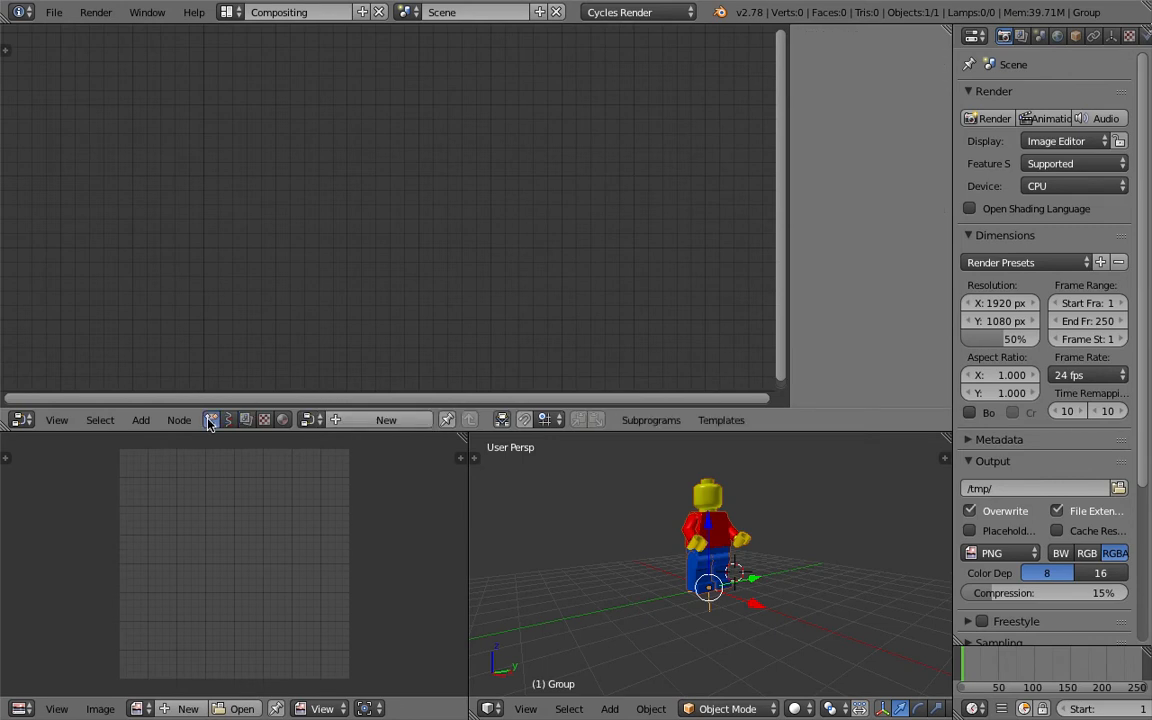
pyautogui.moveTo(459, 446); pyautogui.dragTo(250, 510)
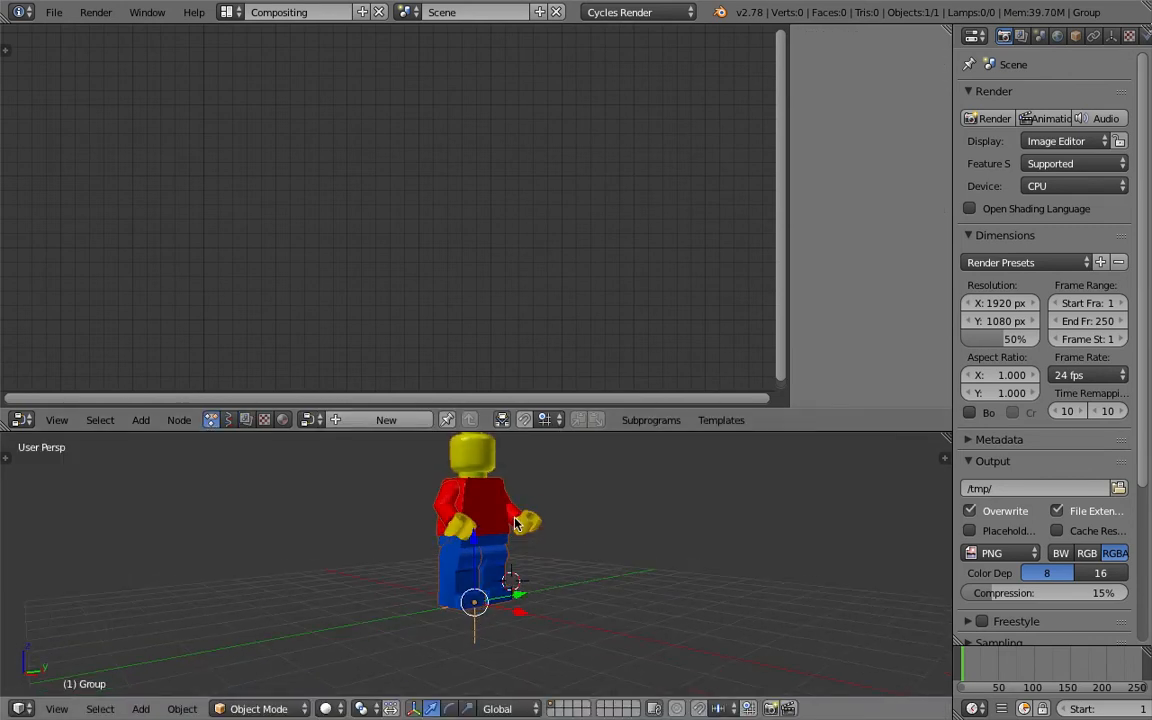
pyautogui.click(386, 419)
# Add an Object Instancer node to the node tree
pyautogui.hotkey('shift', 'a')
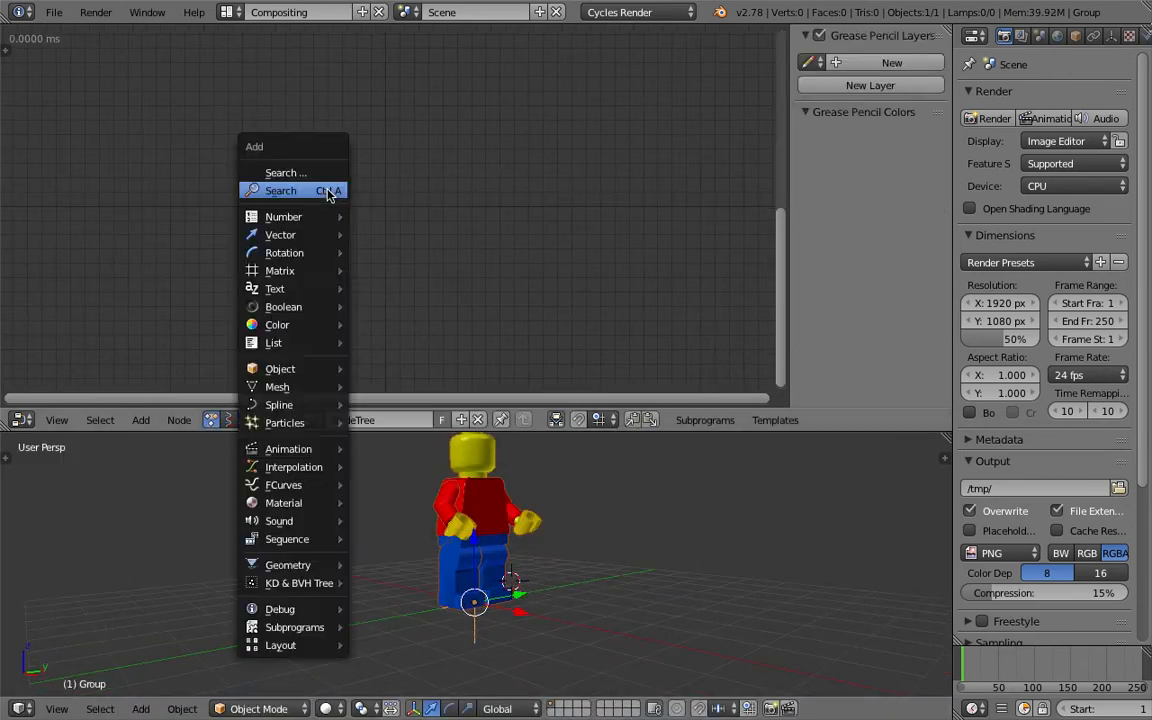
pyautogui.click(332, 189)
pyautogui.write('object ins')
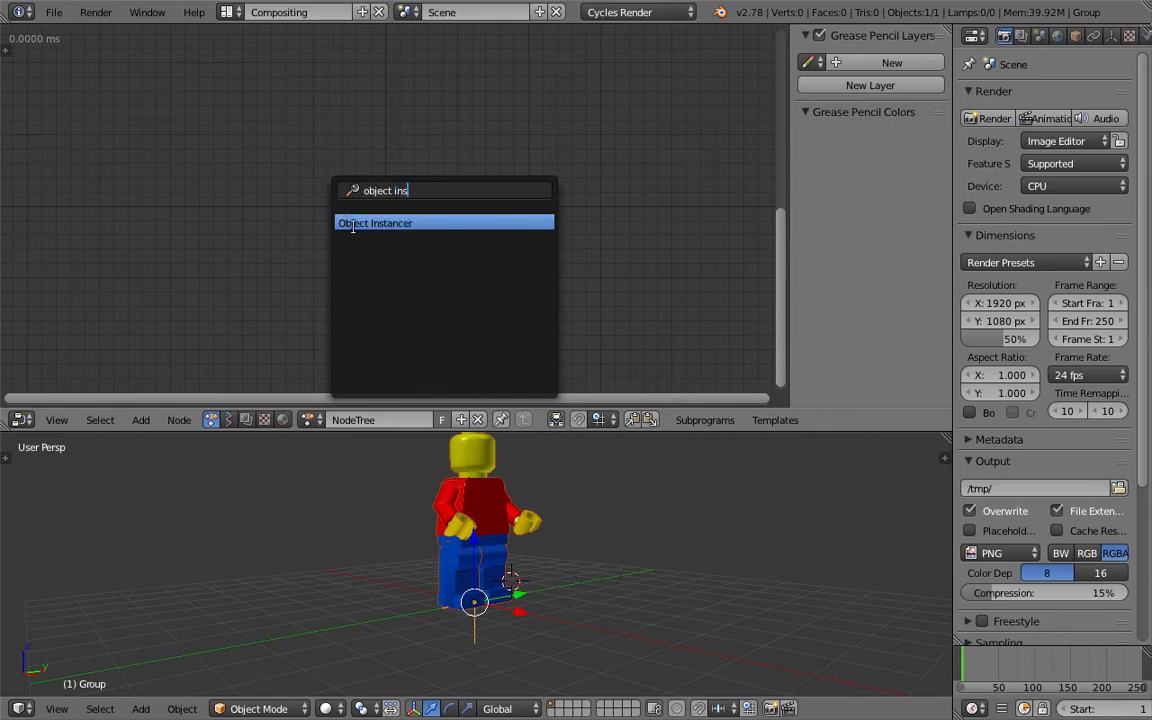
pyautogui.click(359, 226)
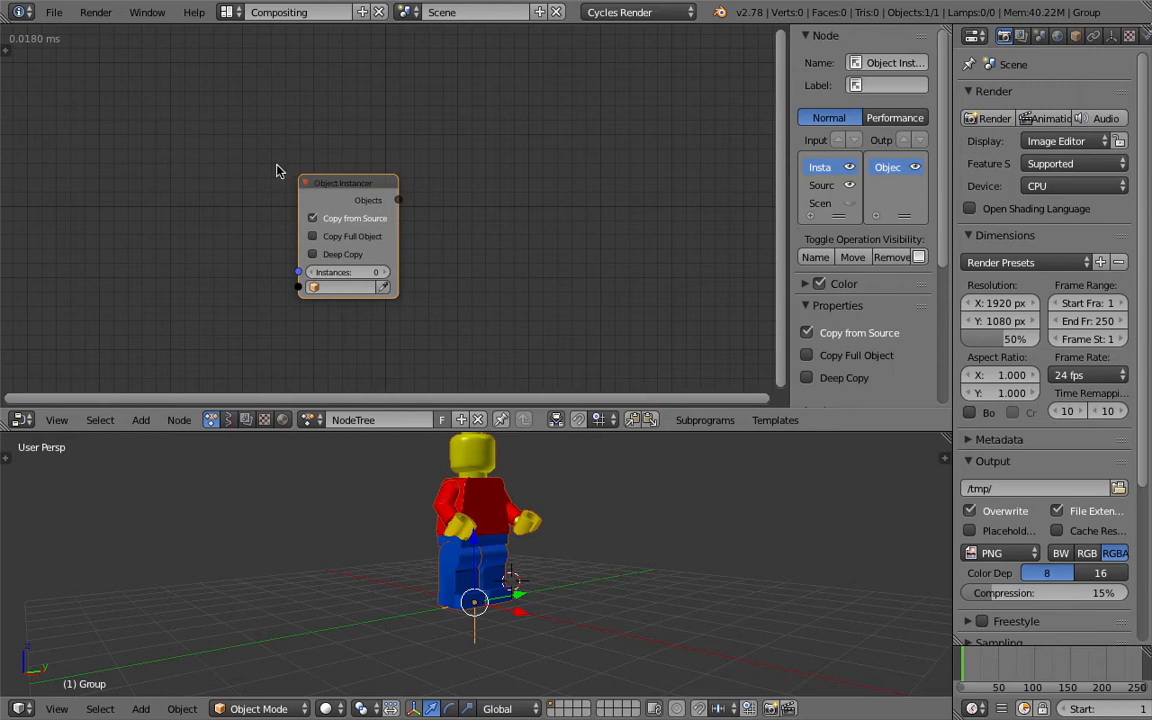
pyautogui.click(236, 162)
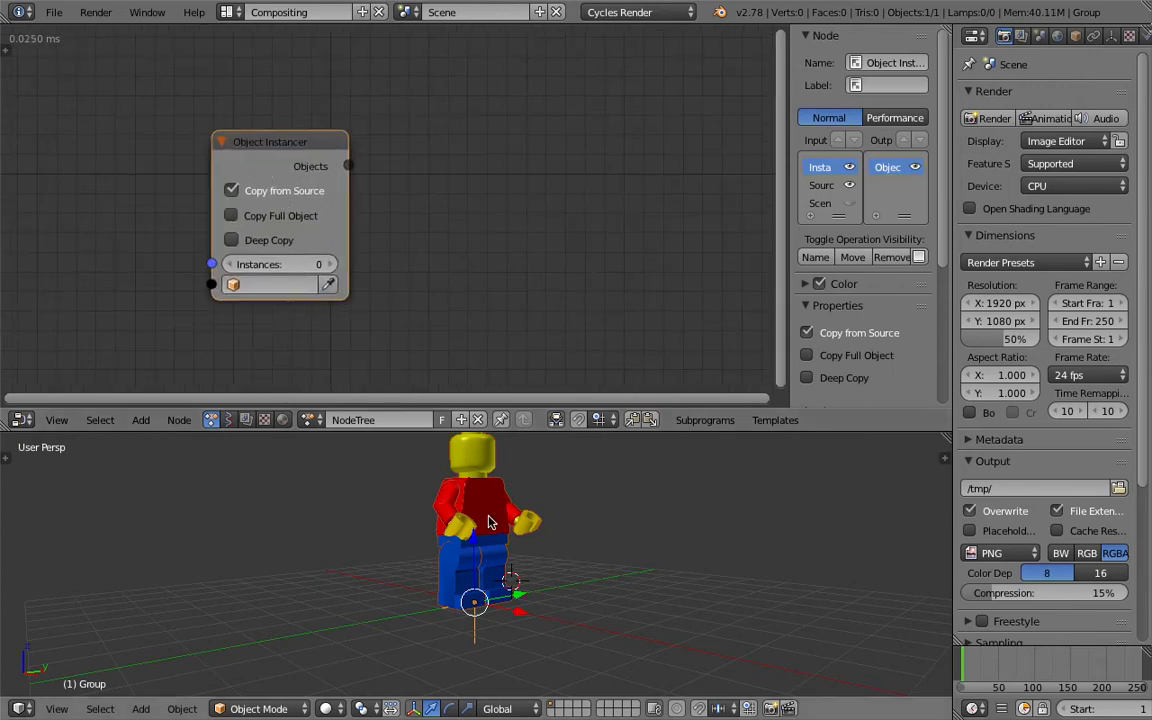
# Assign the Group figure as the Object Instancer's source, with Copy Full Object and Deep Copy enabled
pyautogui.moveTo(527, 609); pyautogui.dragTo(475, 611, button='middle')
pyautogui.click(328, 284)
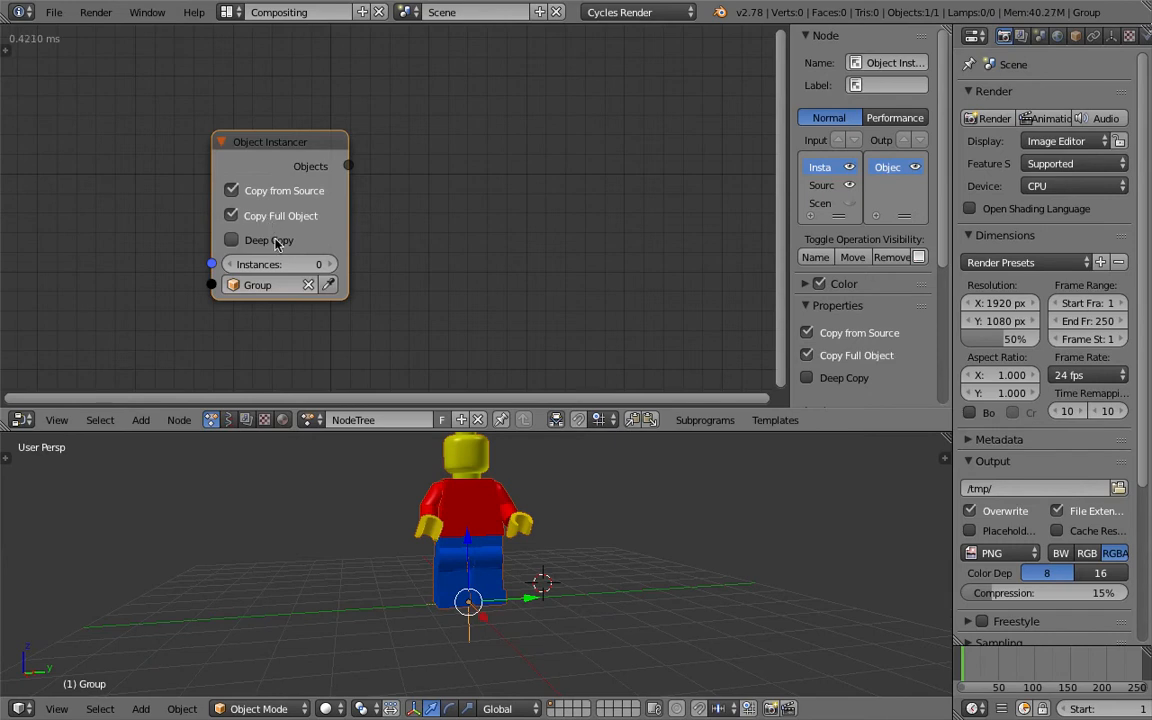
pyautogui.click(278, 242)
# Set auto execution to Tree Changed, Frame Changed and Property Changed instead of Always, and save the file
pyautogui.click(8, 49)
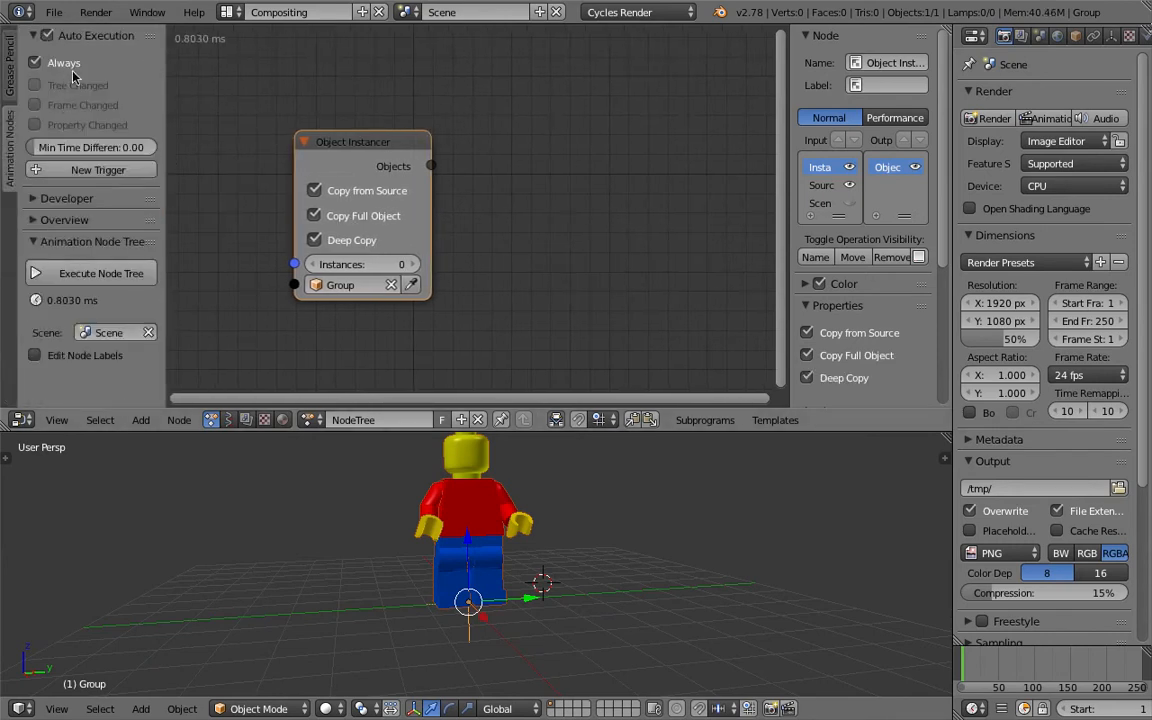
pyautogui.click(69, 66)
pyautogui.click(75, 86)
pyautogui.click(88, 105)
pyautogui.hotkey('ctrl', 's')
pyautogui.click(417, 120)
# Hide the node editor's properties sidebar and save over lego_guy_clones_001.blend
pyautogui.scroll(-2, 470, 140)
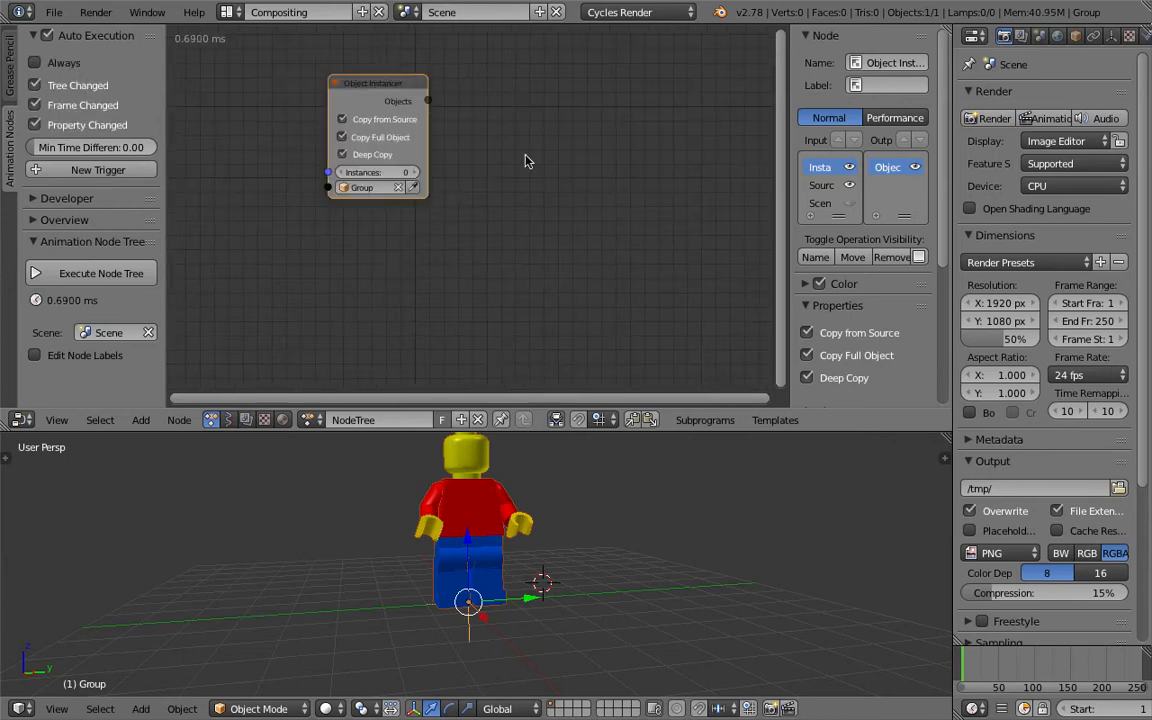
pyautogui.moveTo(794, 220); pyautogui.dragTo(936, 224)
pyautogui.moveTo(700, 228); pyautogui.dragTo(559, 240, button='middle')
pyautogui.scroll(-2, 640, 237)
pyautogui.scroll(1, 490, 238)
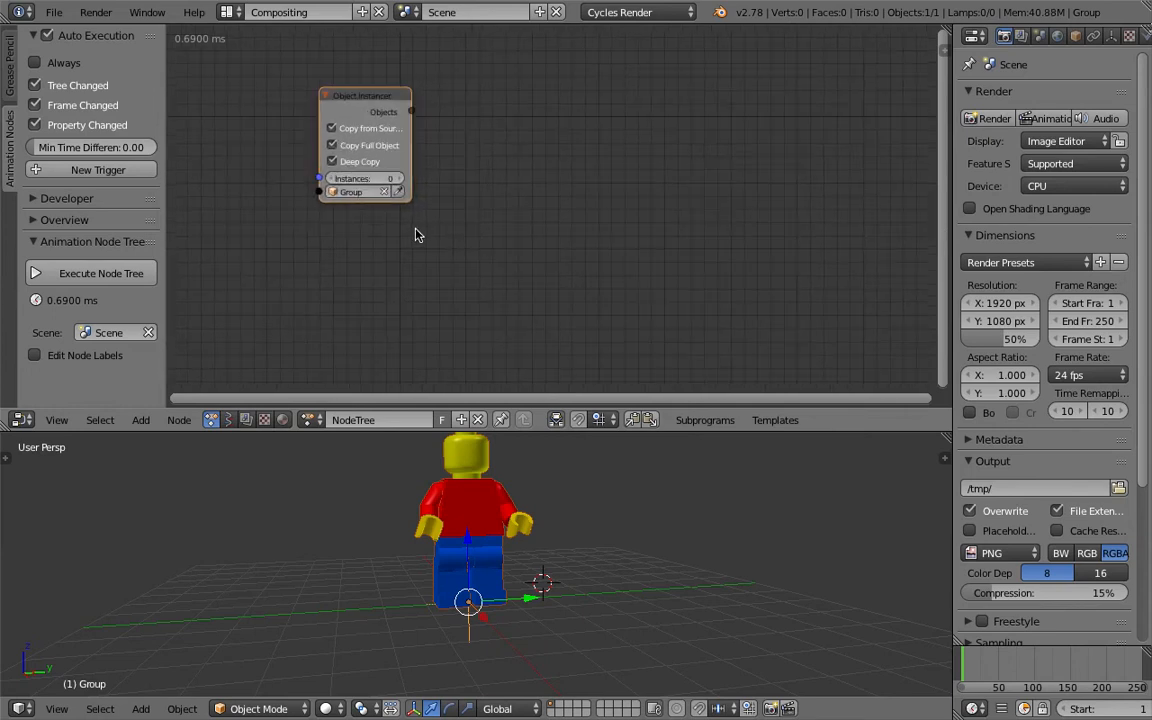
pyautogui.moveTo(540, 545); pyautogui.dragTo(566, 545, button='middle')
pyautogui.hotkey('ctrl', 's')
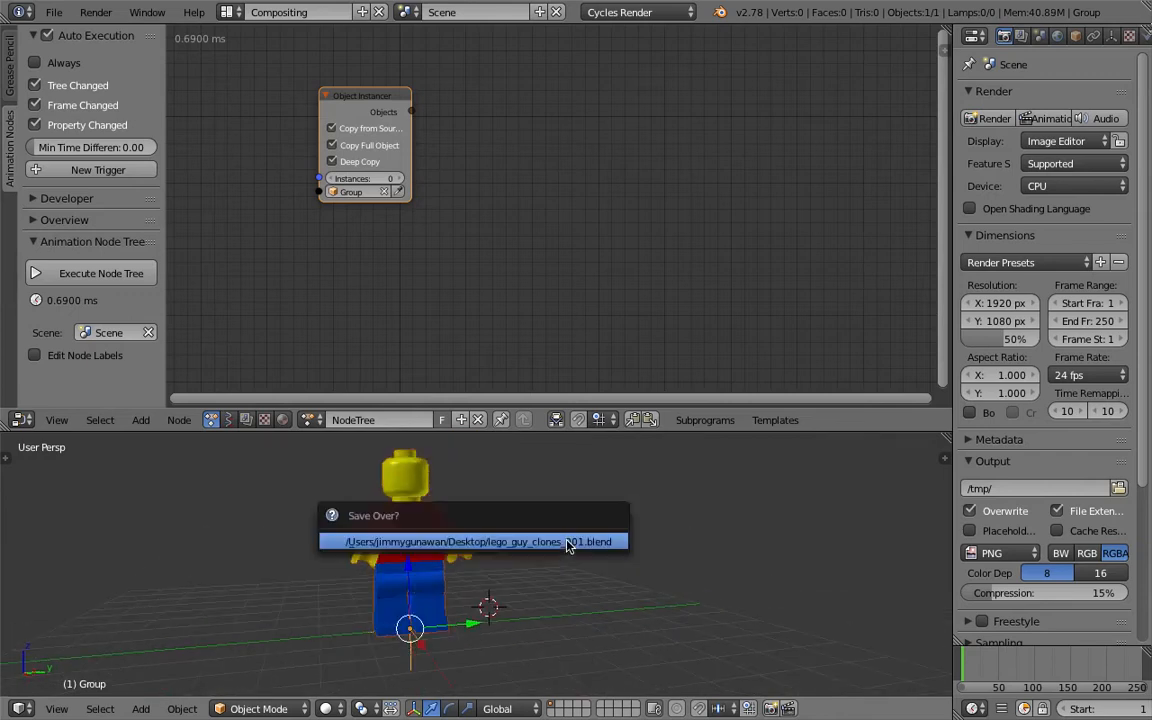
pyautogui.click(567, 544)
# Set the Object Instancer to 5 instances and connect its Objects output to a new My Loop subprogram with a Loop Input node
pyautogui.scroll(-2, 500, 228)
pyautogui.scroll(2, 470, 238)
pyautogui.scroll(-1, 520, 218)
pyautogui.moveTo(551, 169); pyautogui.dragTo(554, 153, button='middle')
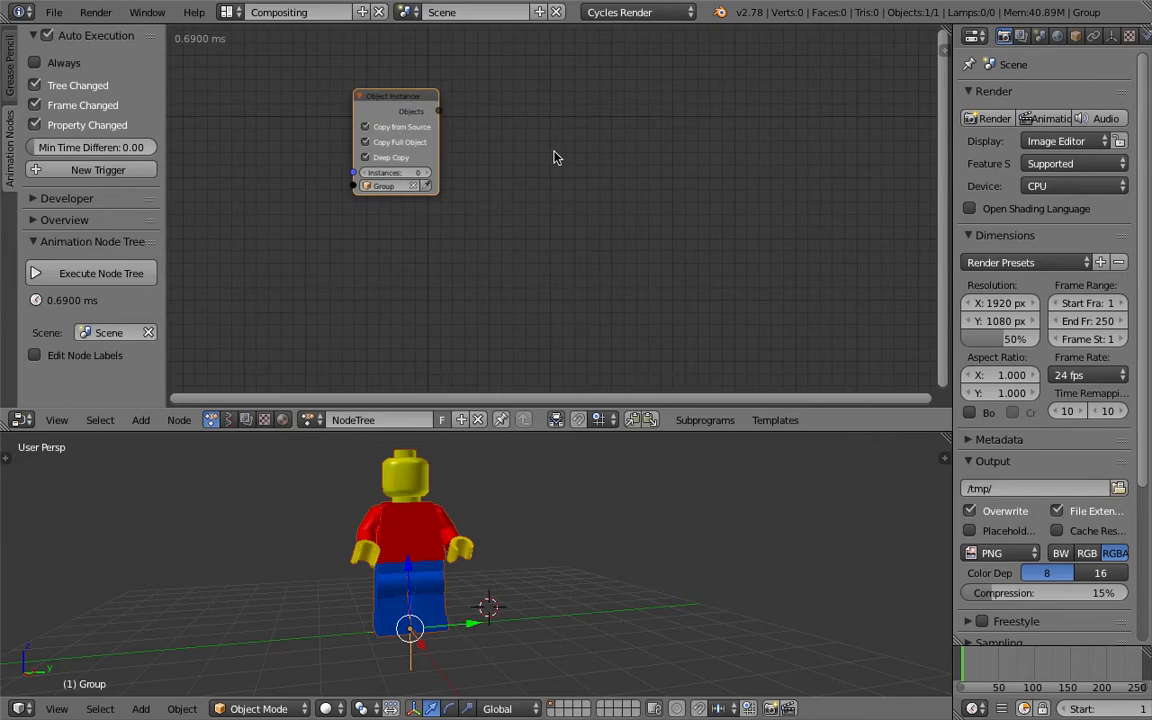
pyautogui.hotkey('ctrl', 'a')
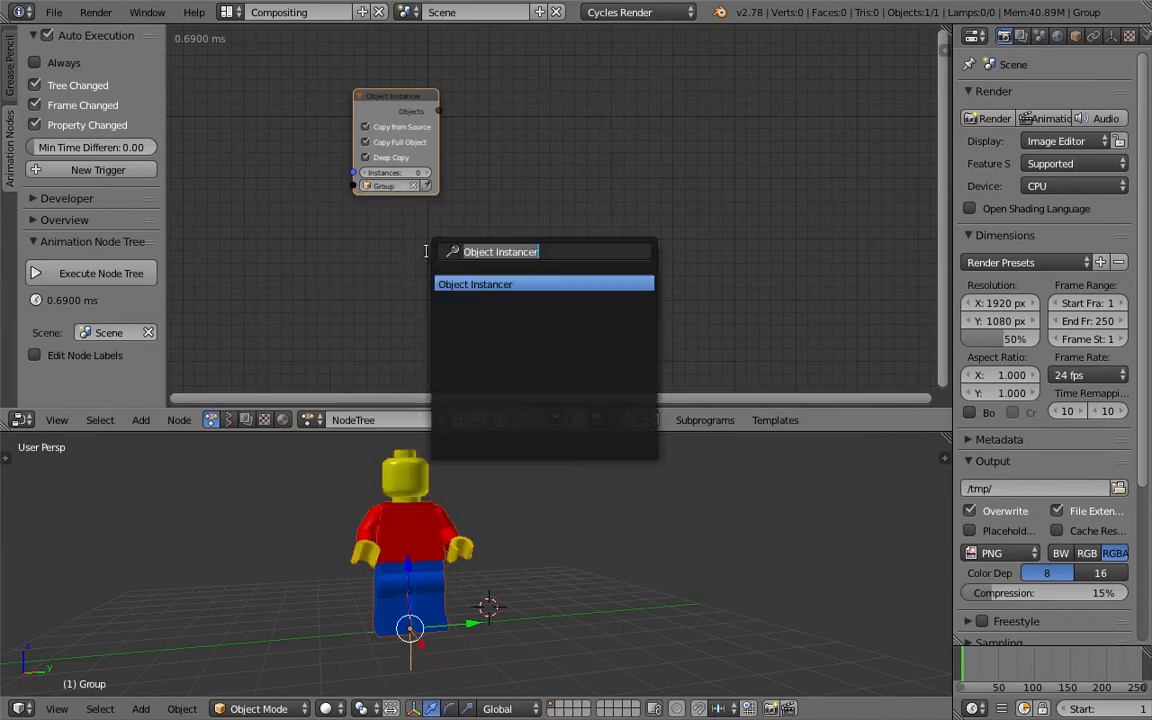
pyautogui.press('Return')
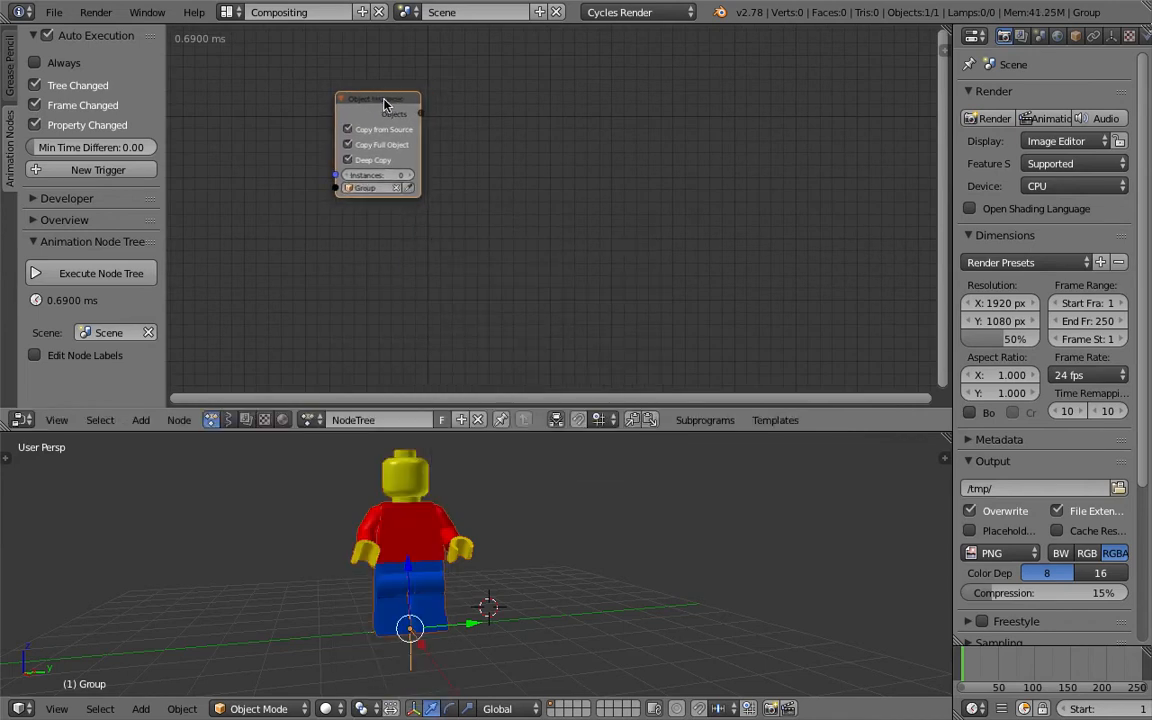
pyautogui.click(378, 110)
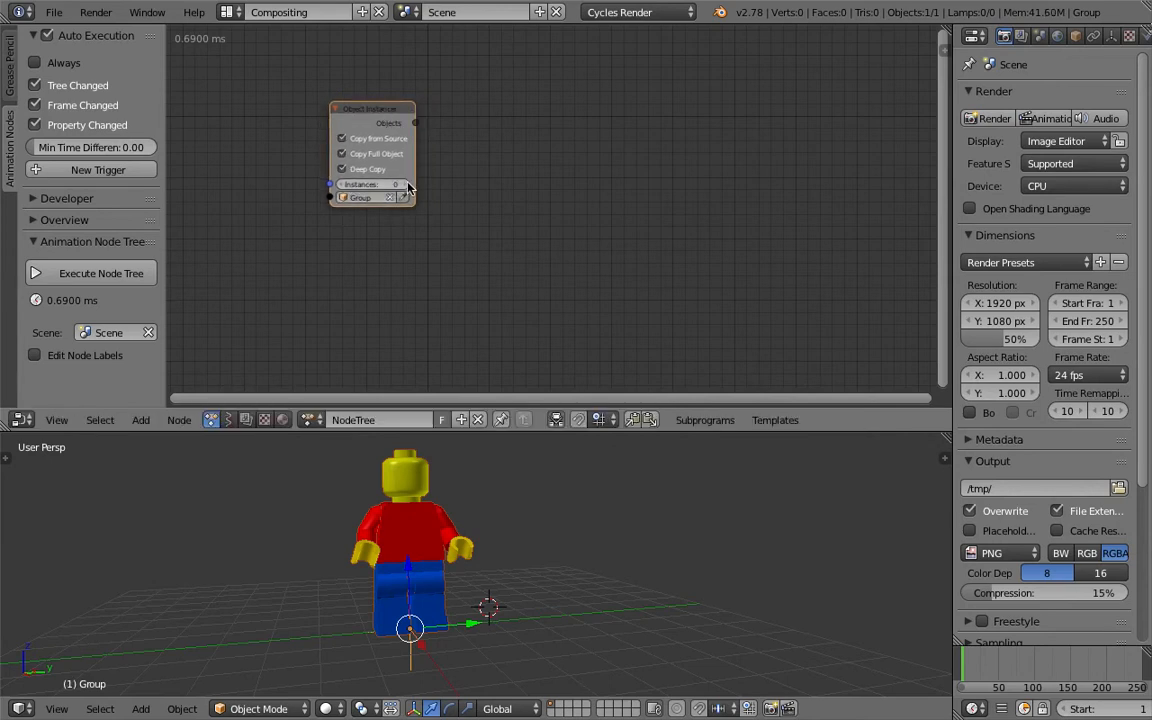
pyautogui.moveTo(383, 114); pyautogui.dragTo(396, 116)
pyautogui.press('w')
pyautogui.click(496, 118)
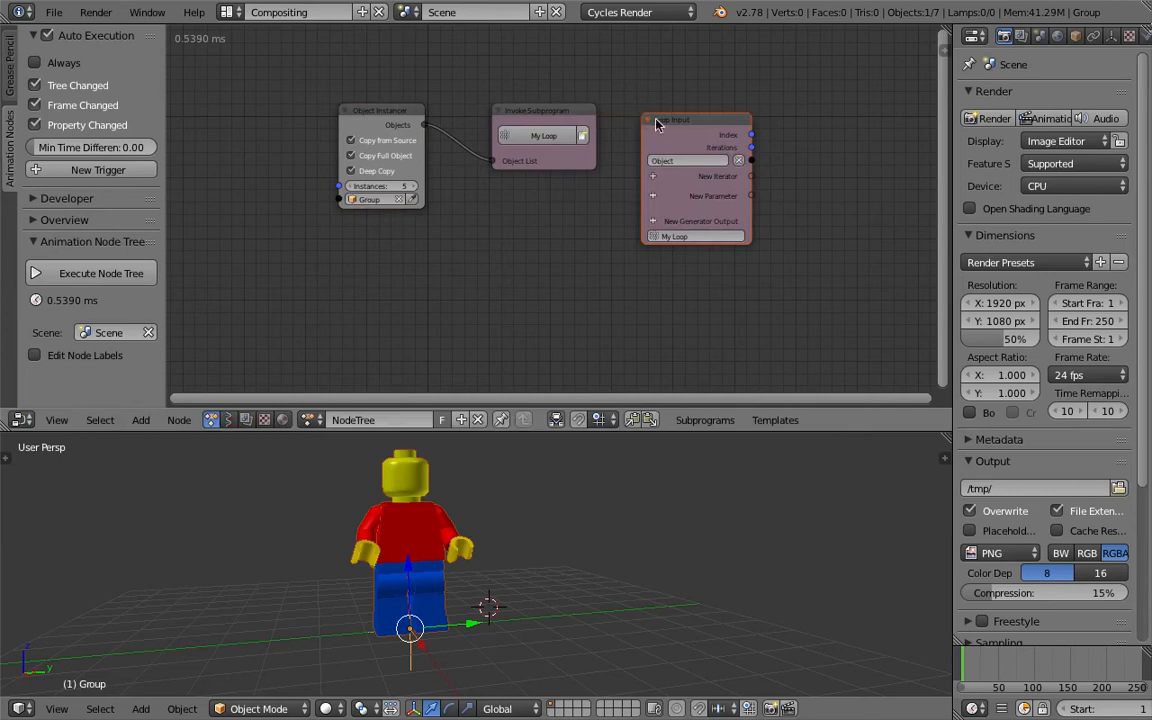
# Add a Line Mesh node below the Object Instancer
pyautogui.moveTo(640, 92); pyautogui.dragTo(609, 94, button='middle')
pyautogui.scroll(2, 547, 169)
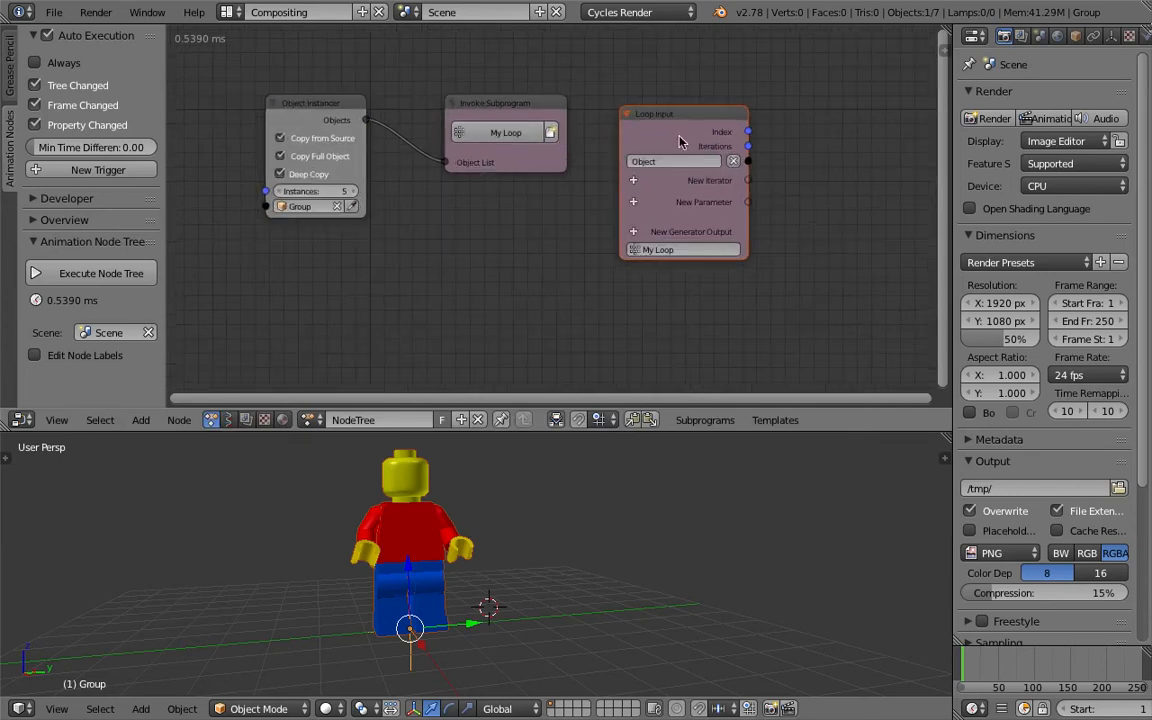
pyautogui.moveTo(358, 212); pyautogui.dragTo(393, 188, button='middle')
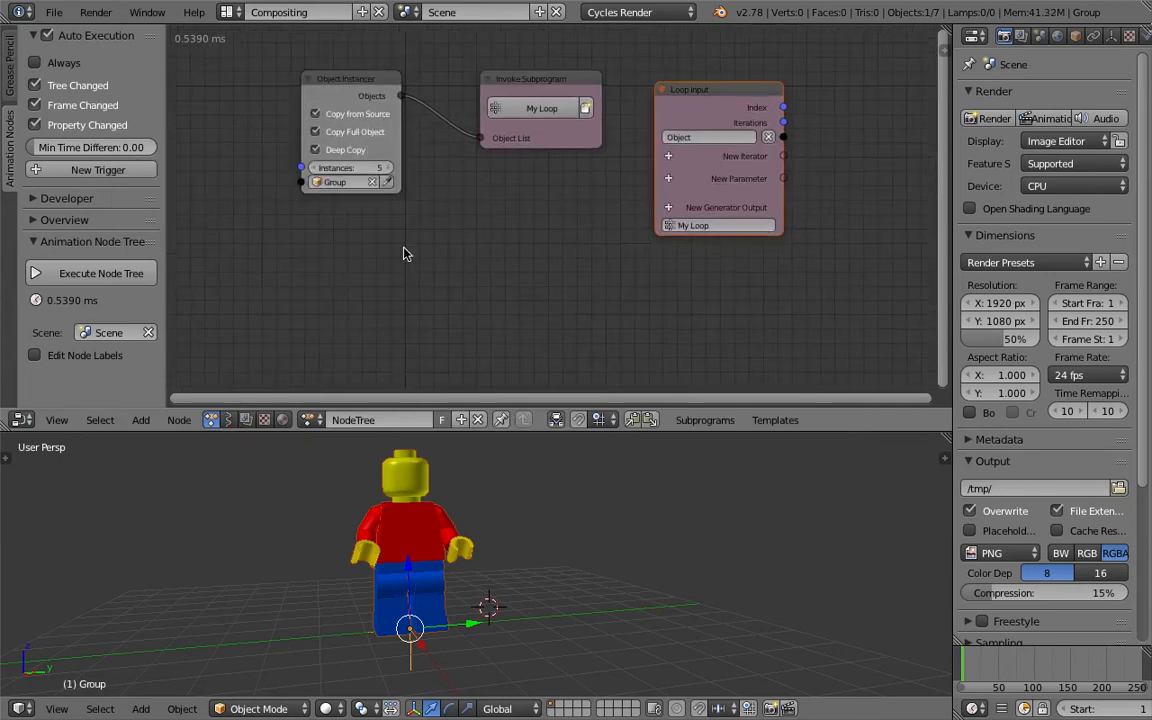
pyautogui.hotkey('shift', 'a')
pyautogui.click(376, 246)
pyautogui.write('line mesh')
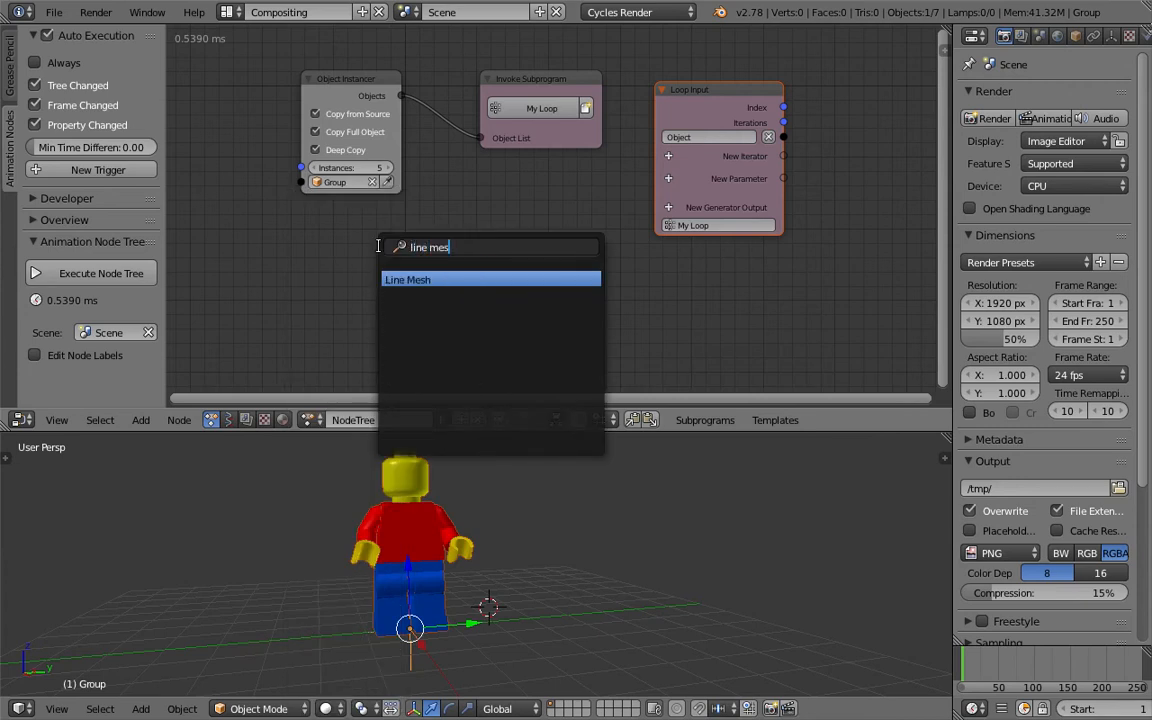
pyautogui.press('Return')
pyautogui.click(255, 216)
pyautogui.moveTo(414, 268); pyautogui.dragTo(405, 231, button='middle')
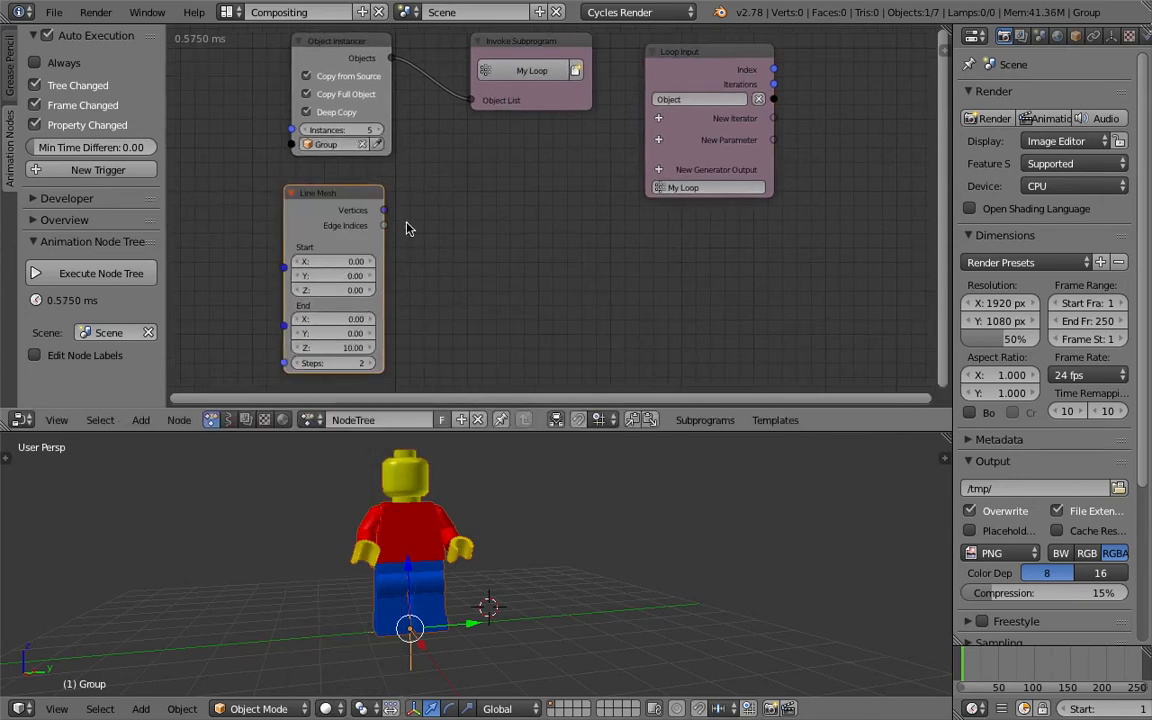
# Add a Vector List iterator to the Loop Input node
pyautogui.moveTo(385, 210); pyautogui.dragTo(632, 130)
pyautogui.click(658, 117)
pyautogui.write('vector')
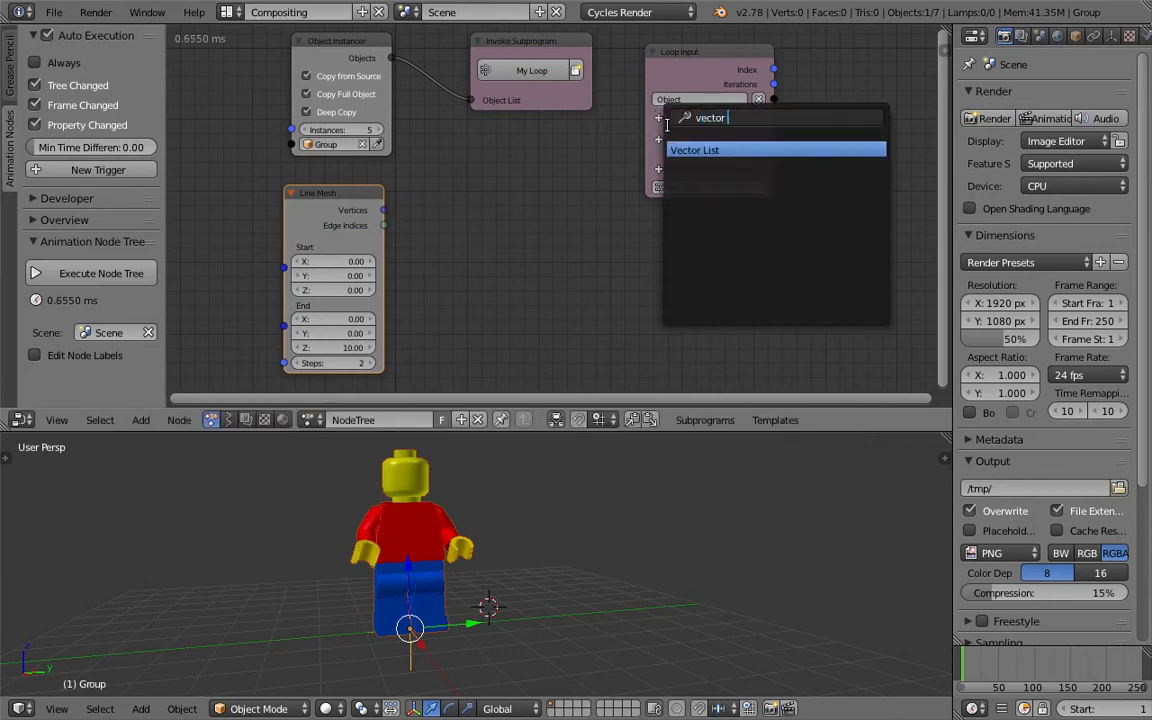
pyautogui.press('Return')
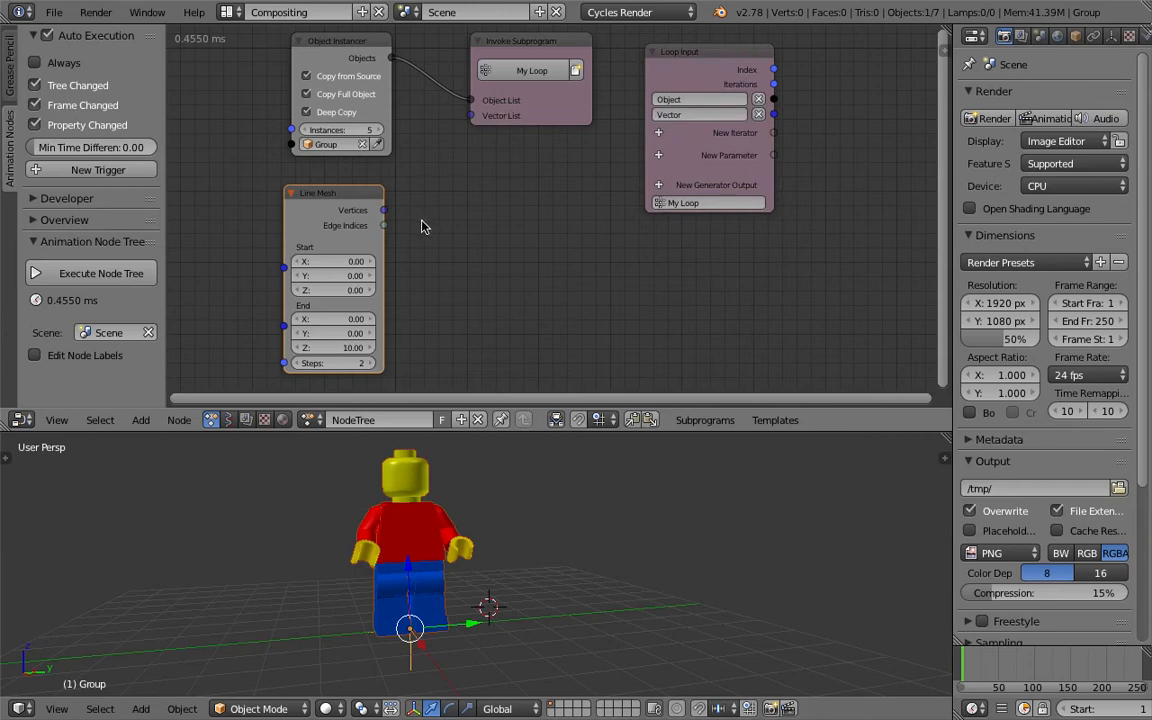
# Connect the Line Mesh vertices to My Loop's Vector List input and move the Line Mesh node away from the loop nodes
pyautogui.moveTo(384, 210); pyautogui.dragTo(397, 204)
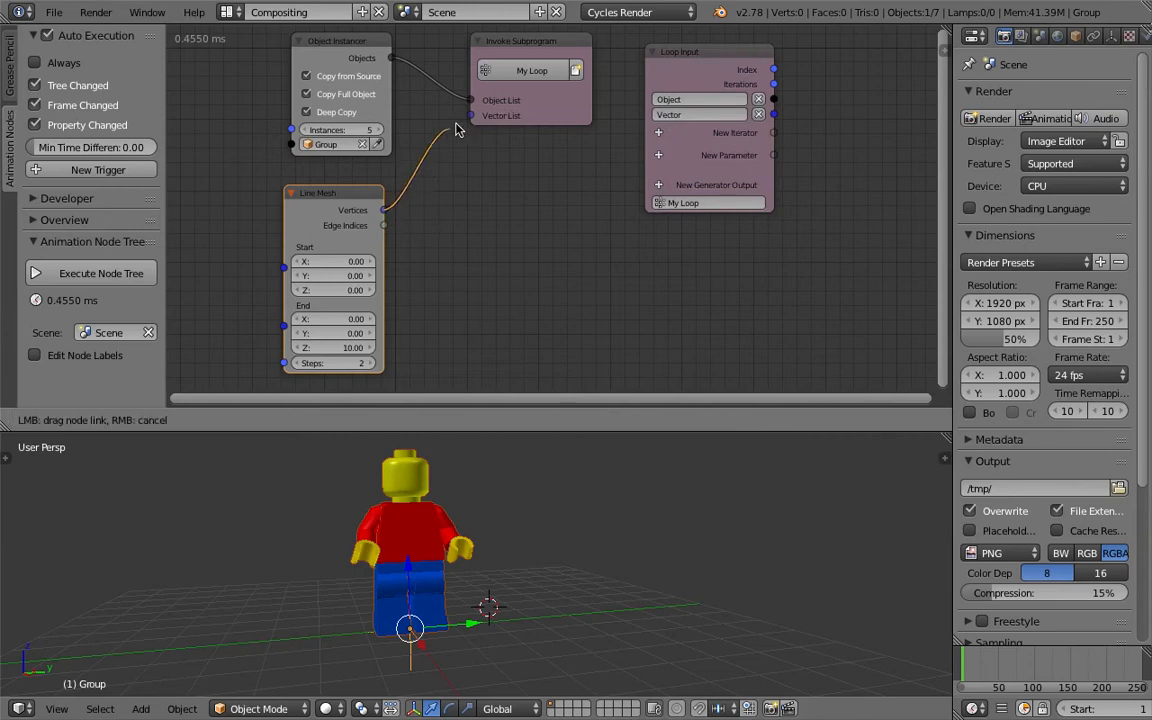
pyautogui.moveTo(456, 124); pyautogui.dragTo(471, 116)
pyautogui.moveTo(371, 189); pyautogui.dragTo(308, 192)
pyautogui.moveTo(345, 226); pyautogui.dragTo(394, 198, button='middle')
pyautogui.moveTo(323, 175); pyautogui.dragTo(263, 179)
pyautogui.moveTo(428, 242); pyautogui.dragTo(486, 261, button='middle')
pyautogui.scroll(-1, 459, 280)
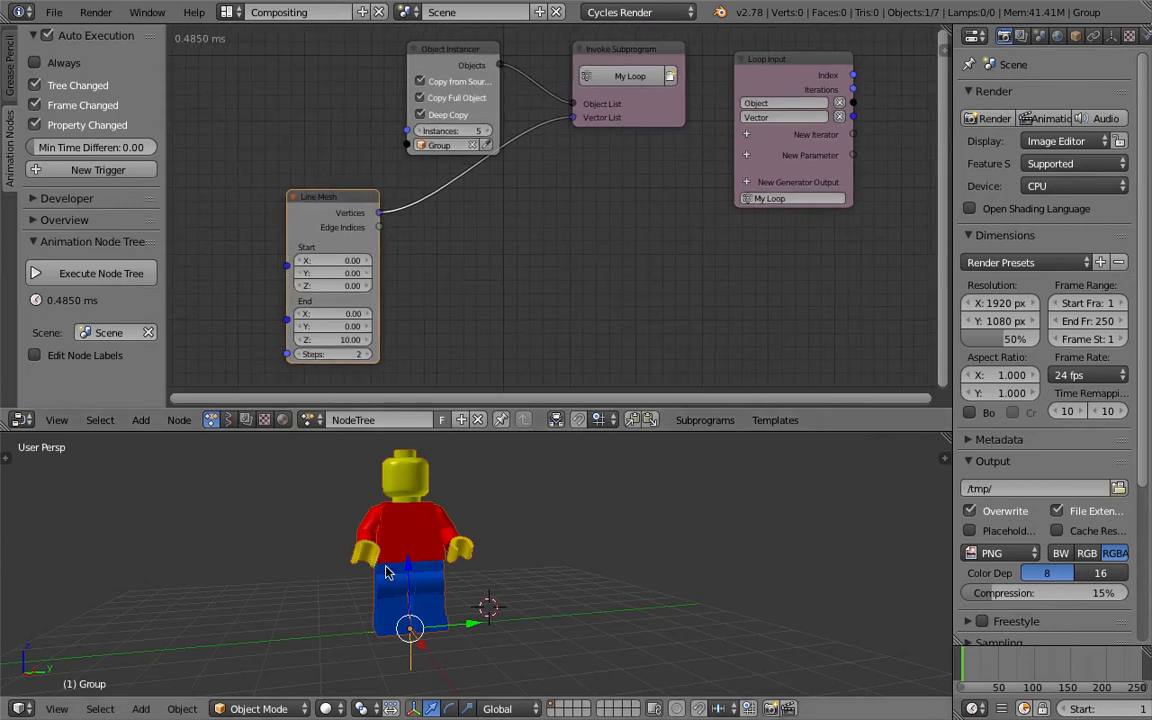
# Drive the Object Instancer's Instances from the Line Mesh vertices through a Get List Length node, and space the nodes apart
pyautogui.moveTo(381, 214); pyautogui.dragTo(395, 205)
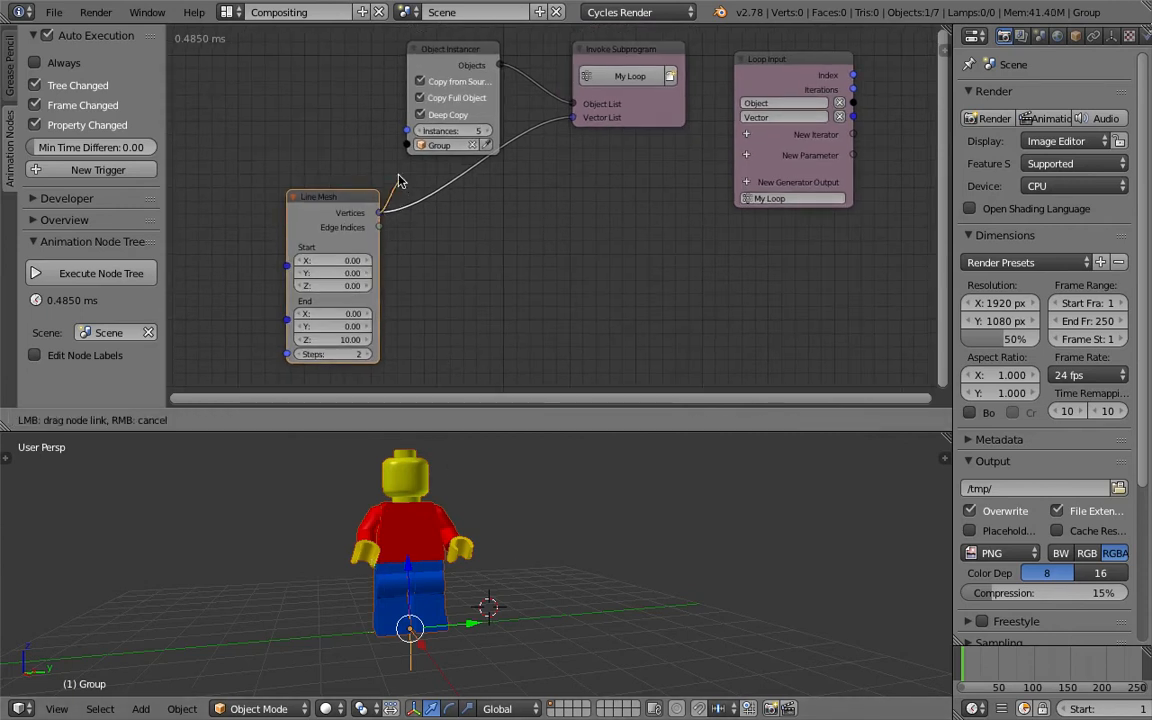
pyautogui.moveTo(397, 140); pyautogui.dragTo(406, 131)
pyautogui.moveTo(322, 207); pyautogui.dragTo(270, 210)
pyautogui.moveTo(407, 125); pyautogui.dragTo(345, 122)
pyautogui.moveTo(361, 149); pyautogui.dragTo(365, 157, button='middle')
pyautogui.scroll(1, 410, 88)
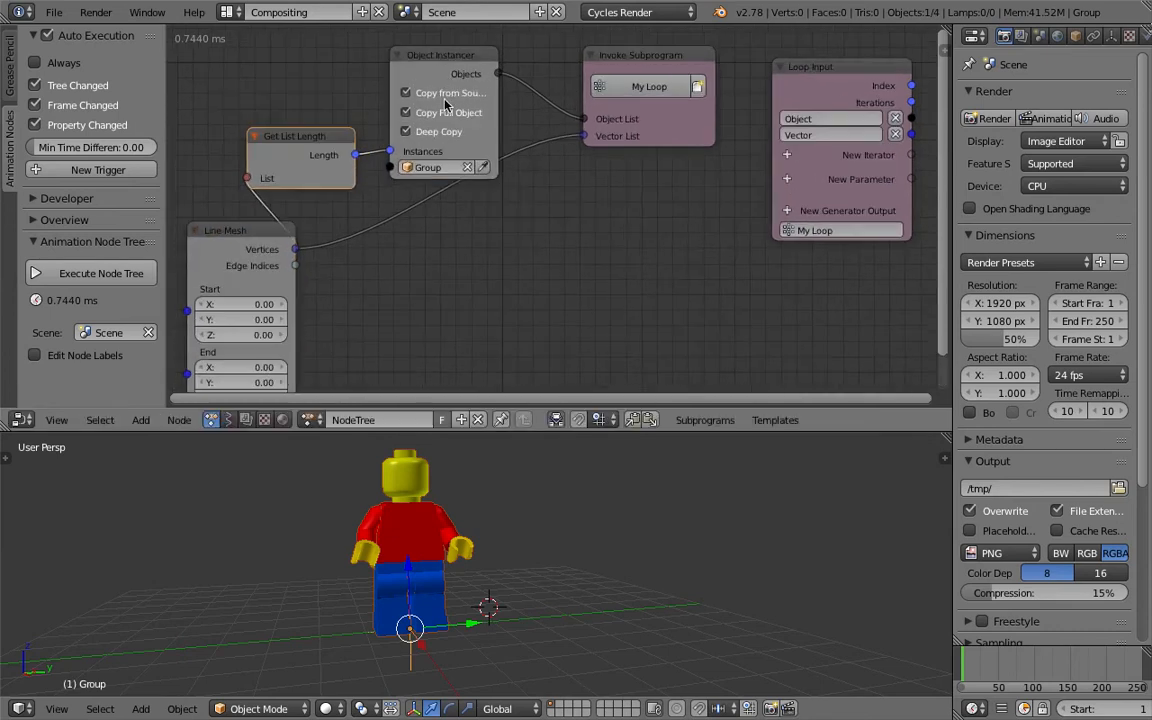
pyautogui.moveTo(445, 105); pyautogui.dragTo(492, 114, button='middle')
pyautogui.moveTo(291, 248); pyautogui.dragTo(227, 237)
pyautogui.scroll(-1, 296, 230)
pyautogui.moveTo(232, 237); pyautogui.dragTo(274, 206, button='middle')
# Add an Object Transforms Output node beside the Loop Input node
pyautogui.moveTo(657, 264); pyautogui.dragTo(569, 265, button='middle')
pyautogui.scroll(-1, 556, 267)
pyautogui.moveTo(677, 223); pyautogui.dragTo(537, 214, button='middle')
pyautogui.hotkey('shift', 'a')
pyautogui.click(705, 186)
pyautogui.write('object tra')
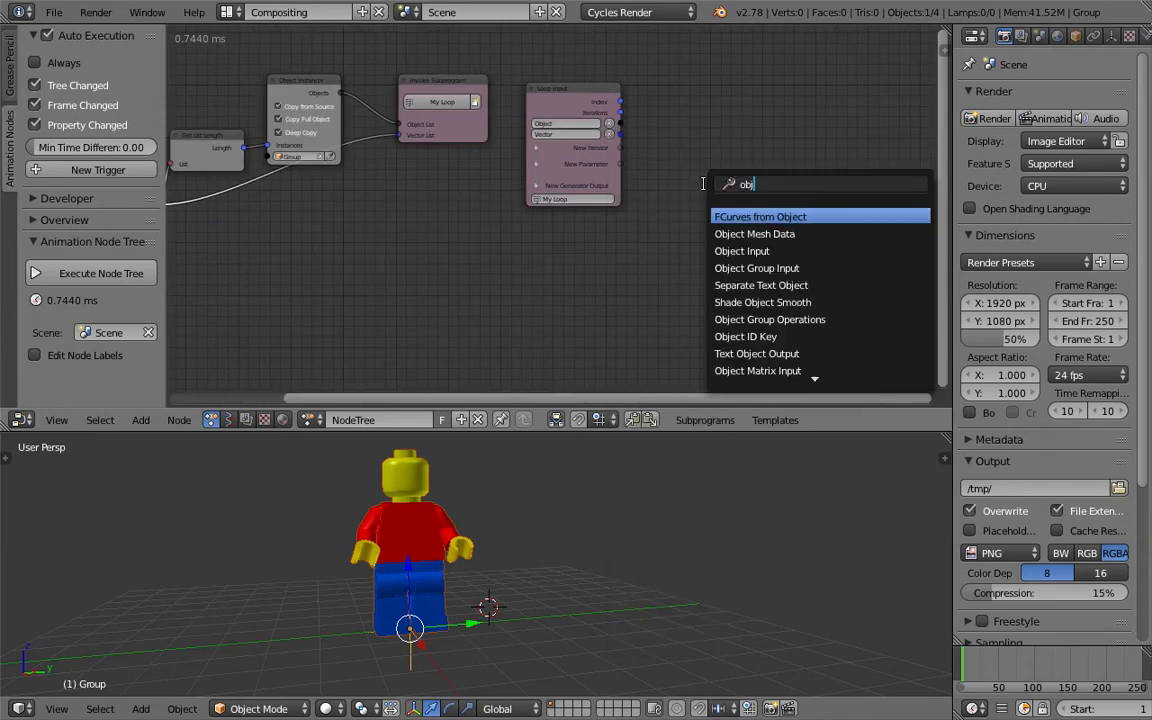
pyautogui.press('Down')
pyautogui.press('Return')
pyautogui.click(792, 125)
pyautogui.moveTo(792, 125); pyautogui.dragTo(655, 125, button='middle')
pyautogui.scroll(2, 655, 125)
# Connect the loop's Object output to the Object Transforms Output node and enable its X, Y and Z location
pyautogui.moveTo(460, 91); pyautogui.dragTo(610, 211)
pyautogui.moveTo(650, 167); pyautogui.dragTo(688, 170)
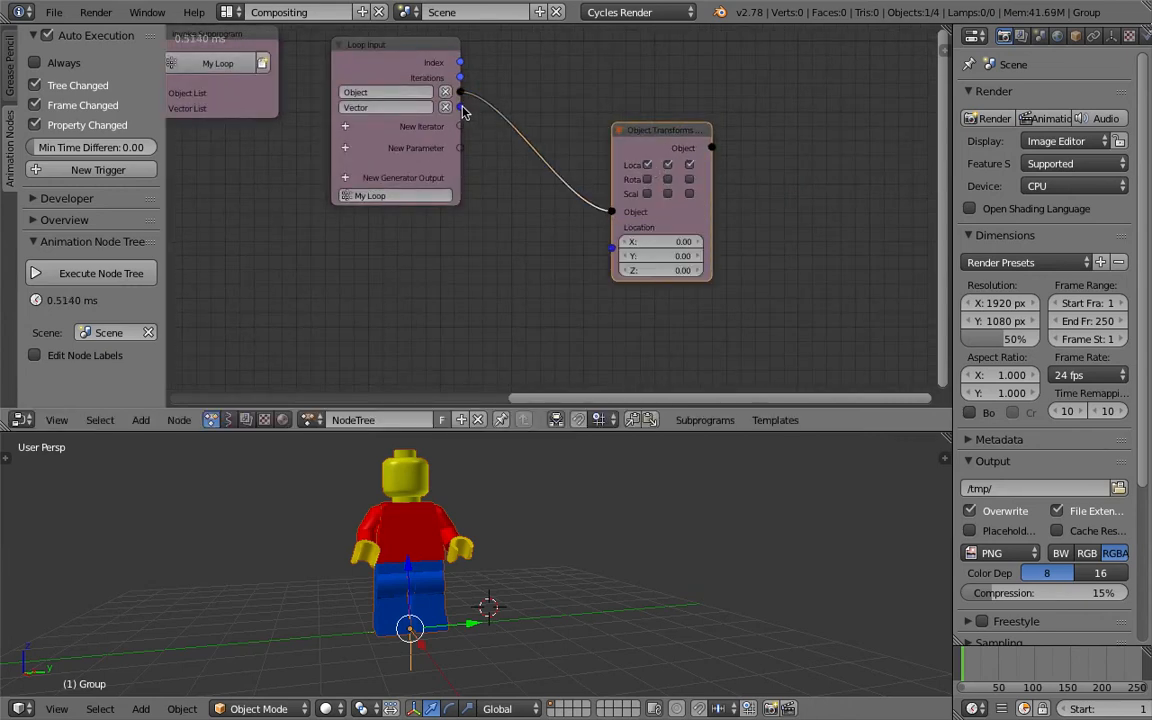
# Connect the Loop Input's Vector output to the Object Transforms Output node's Location input and save the file
pyautogui.moveTo(461, 107); pyautogui.dragTo(565, 203)
pyautogui.moveTo(613, 248); pyautogui.dragTo(613, 249)
pyautogui.moveTo(591, 550); pyautogui.dragTo(577, 555, button='middle')
pyautogui.hotkey('ctrl', 's')
pyautogui.click(577, 555)
# Set the Line Mesh node's Steps to 6
pyautogui.scroll(-1, 380, 318)
pyautogui.moveTo(380, 318); pyautogui.dragTo(632, 281, button='middle')
pyautogui.moveTo(445, 273); pyautogui.dragTo(591, 261, button='middle')
pyautogui.scroll(-3, 540, 270)
pyautogui.scroll(2, 380, 284)
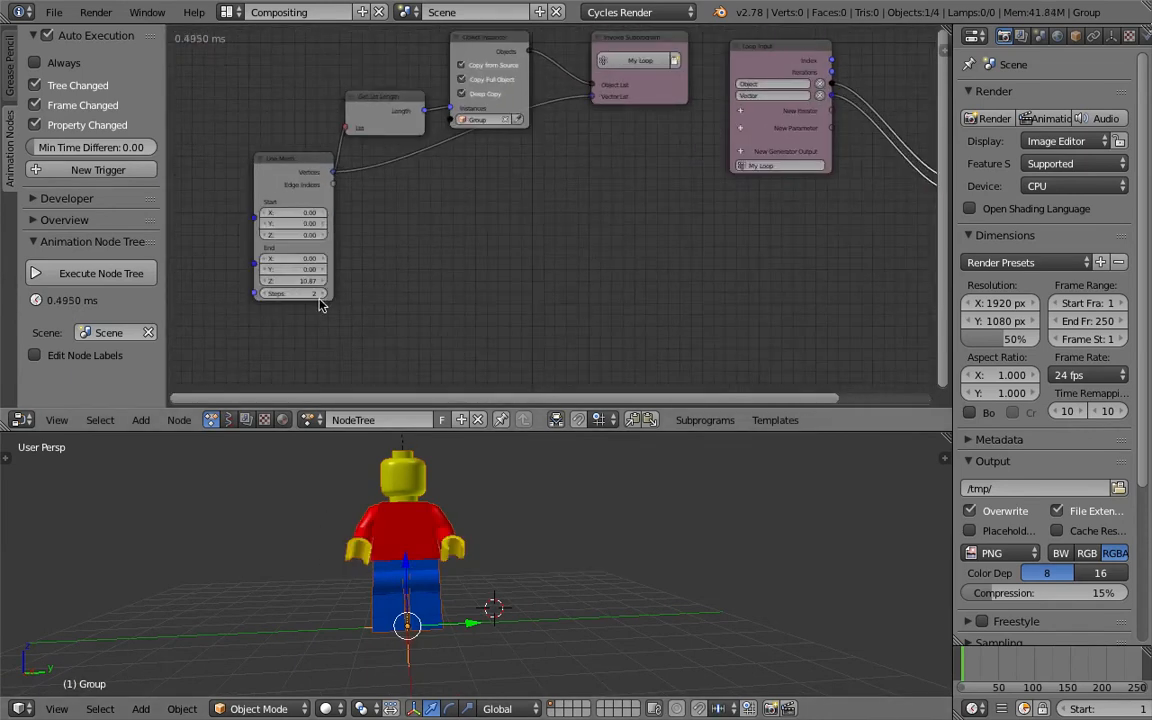
pyautogui.moveTo(321, 302); pyautogui.dragTo(532, 548)
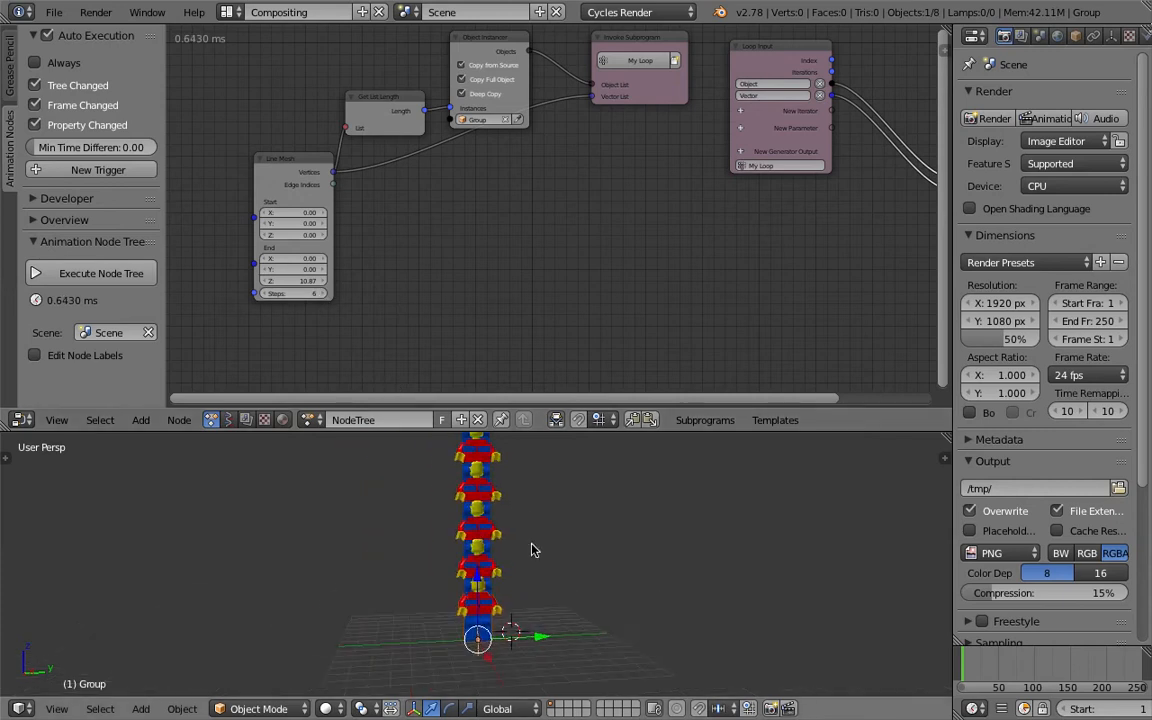
pyautogui.moveTo(565, 538); pyautogui.dragTo(499, 530, button='middle')
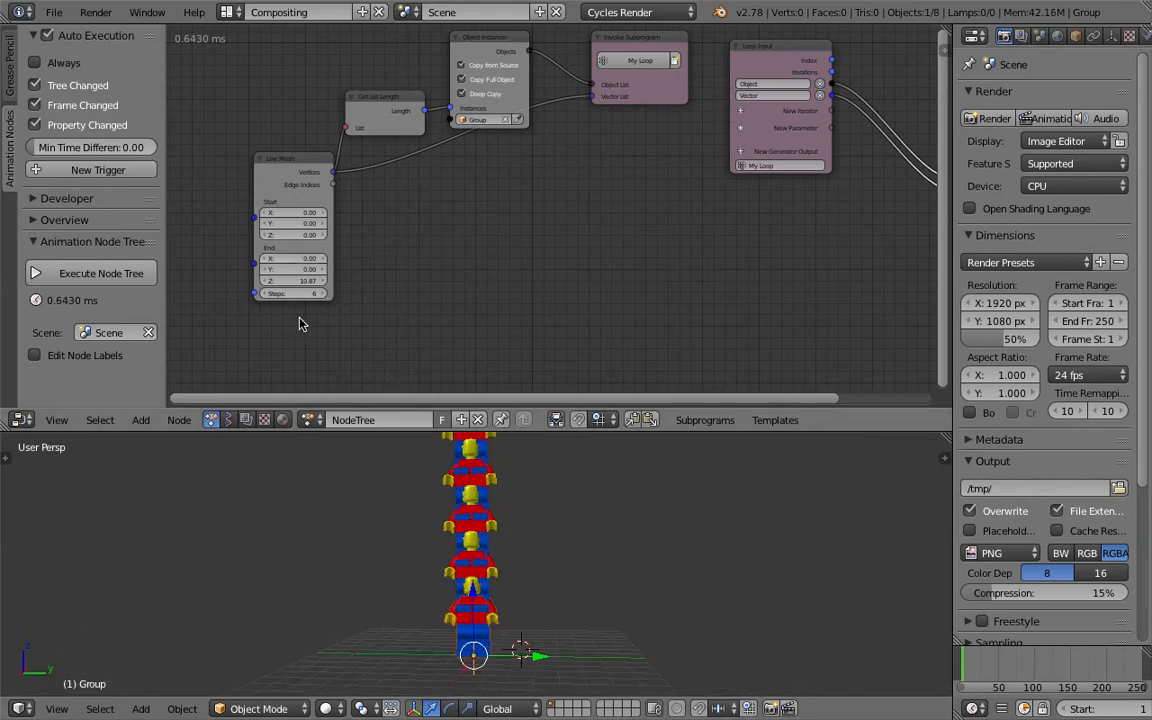
# Set the Line Mesh node's End Z value to 0
pyautogui.scroll(2, 297, 310)
pyautogui.scroll(4, 297, 310)
pyautogui.moveTo(312, 311); pyautogui.dragTo(626, 272, button='middle')
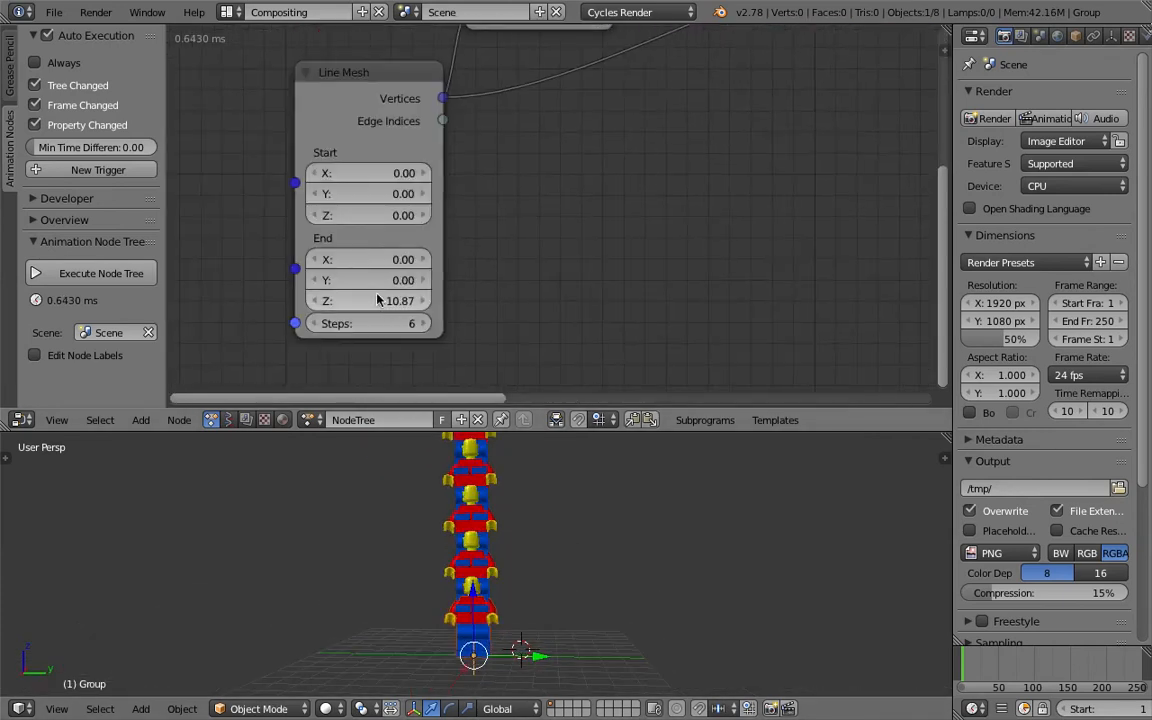
pyautogui.click(393, 303)
pyautogui.write('0')
pyautogui.press('Return')
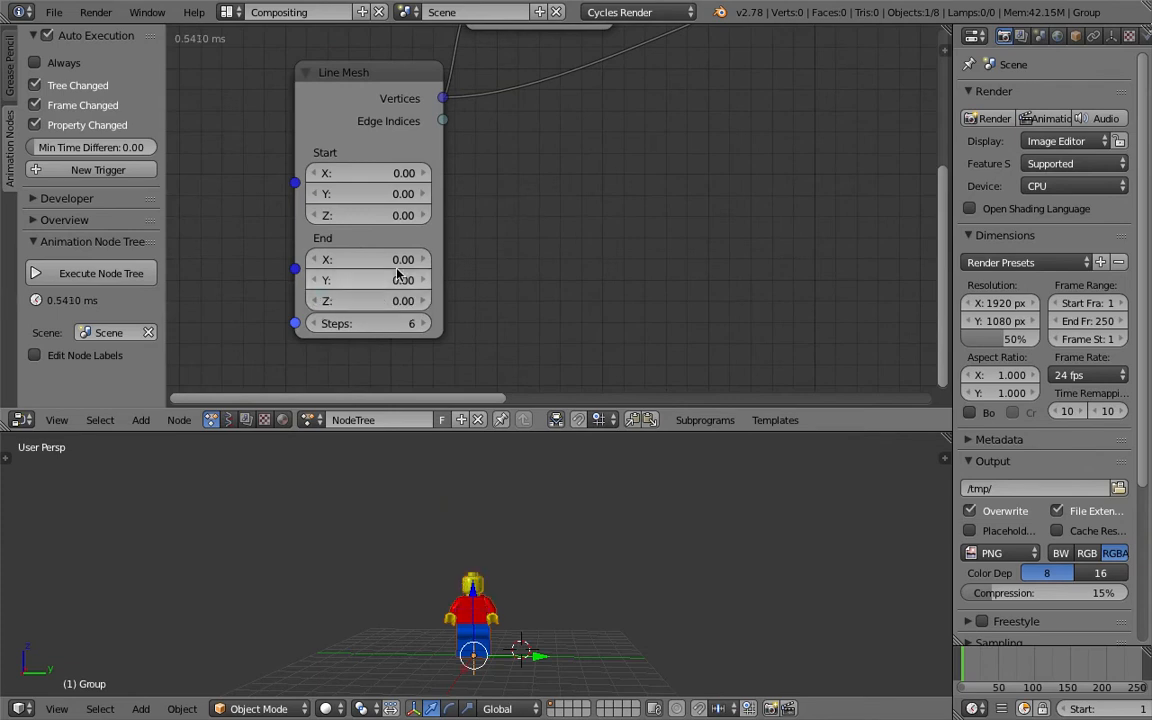
# Spread the figures along the Y axis by setting the Line Mesh End Y to about 17.58 and End X to 0
pyautogui.moveTo(380, 259); pyautogui.dragTo(529, 577)
pyautogui.moveTo(529, 577); pyautogui.dragTo(391, 573, button='middle')
pyautogui.moveTo(376, 279); pyautogui.dragTo(514, 279)
pyautogui.click(380, 259)
pyautogui.write('0')
pyautogui.press('Return')
pyautogui.moveTo(440, 594); pyautogui.dragTo(489, 584, button='middle')
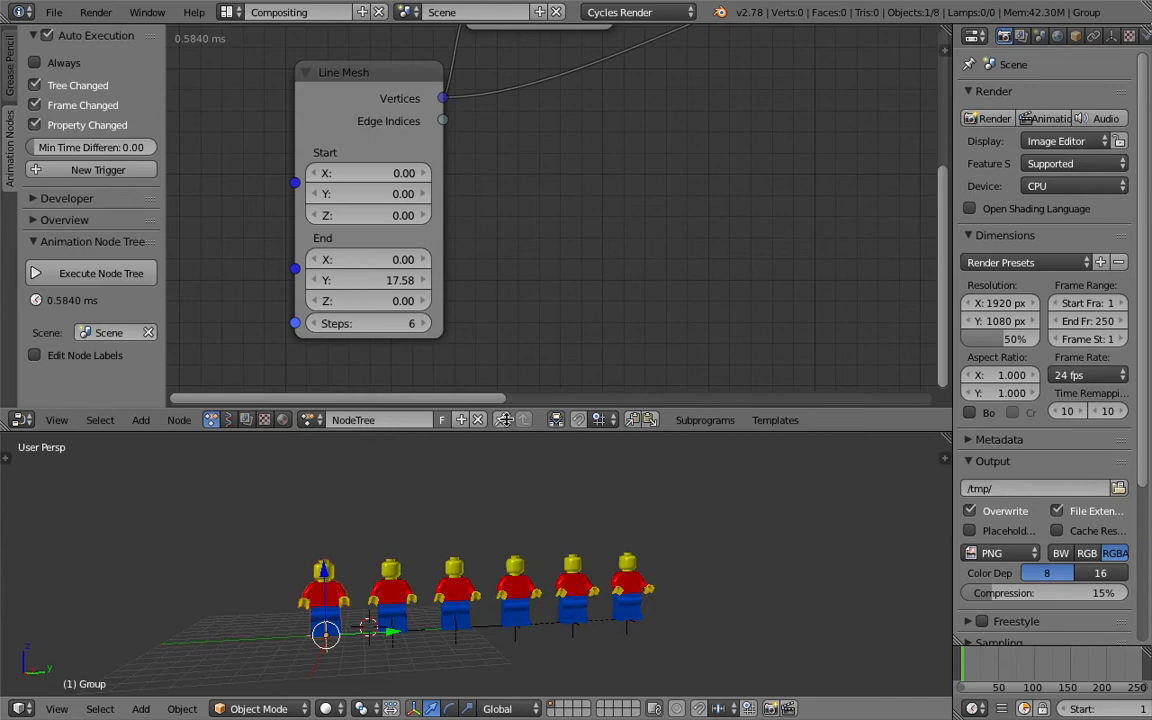
# Set the Line Mesh node's Steps to 20
pyautogui.scroll(2, 522, 365)
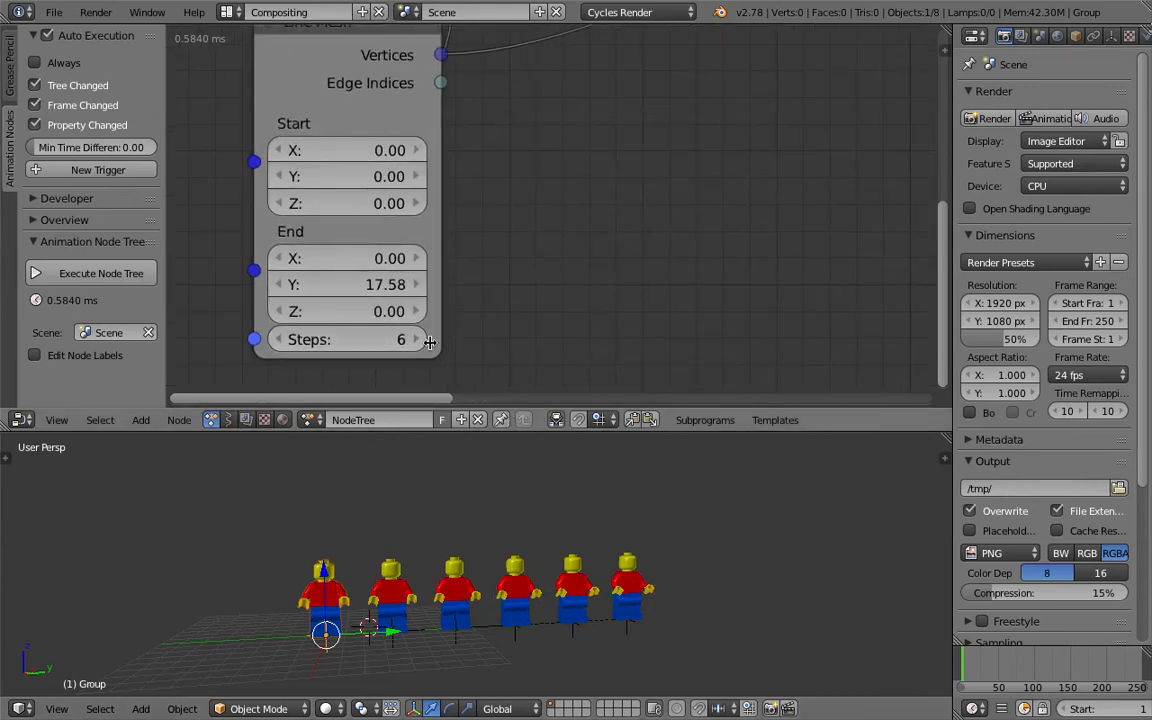
pyautogui.click(380, 340)
pyautogui.write('20')
pyautogui.press('Return')
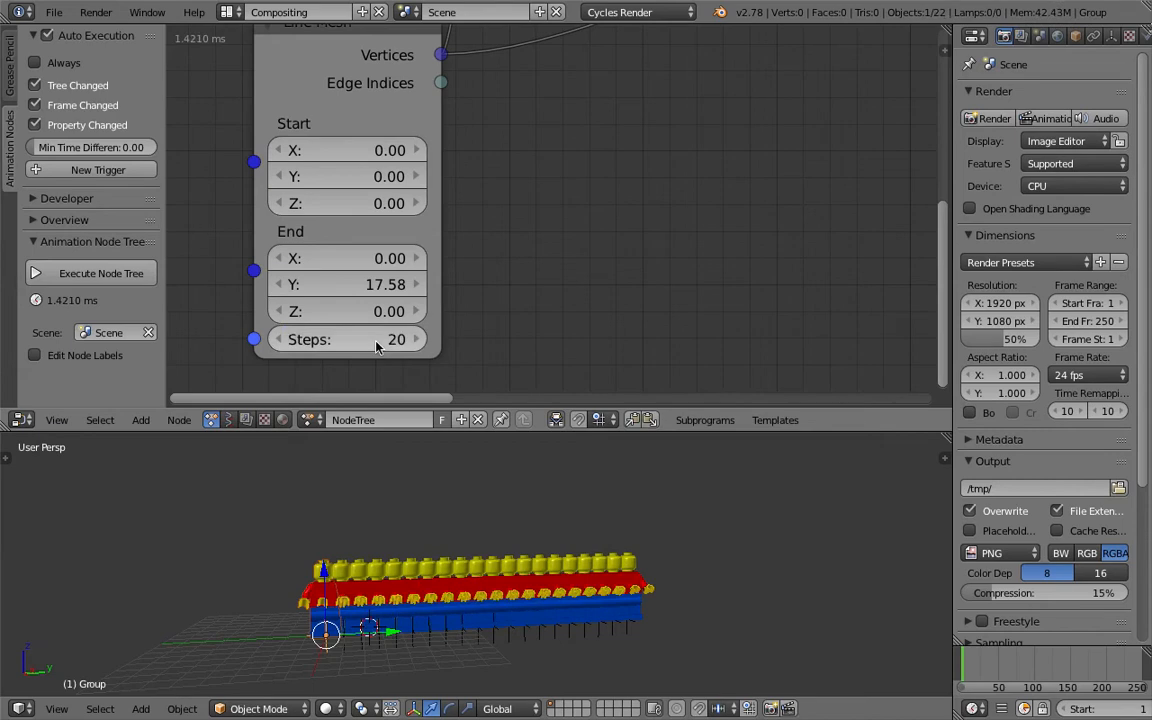
# Extend the row of figures by setting the Line Mesh End Y to about 62.88, and save the file
pyautogui.moveTo(380, 284); pyautogui.dragTo(570, 284)
pyautogui.hotkey('ctrl', 's')
pyautogui.click(492, 588)
pyautogui.scroll(-3, 492, 588)
pyautogui.moveTo(470, 590); pyautogui.dragTo(430, 583, button='middle')
pyautogui.hotkey('ctrl', 's')
pyautogui.click(440, 596)
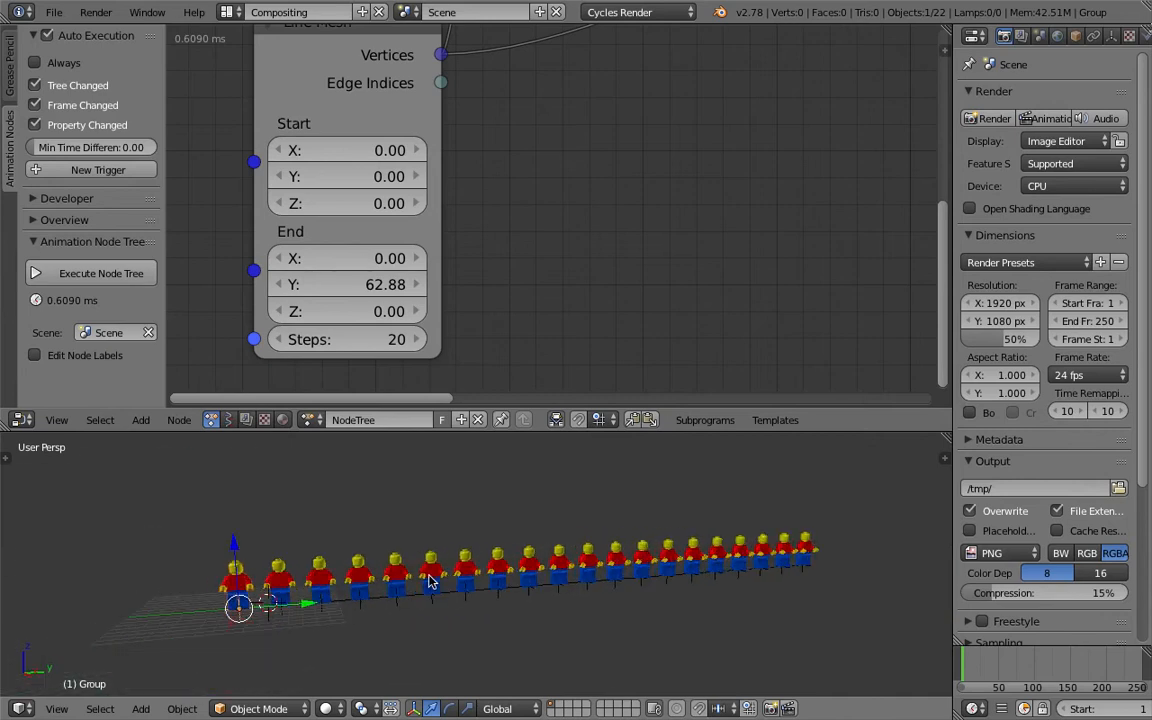
# Preview the row of figures in Rendered viewport shading and return to Solid shading
pyautogui.click(325, 708)
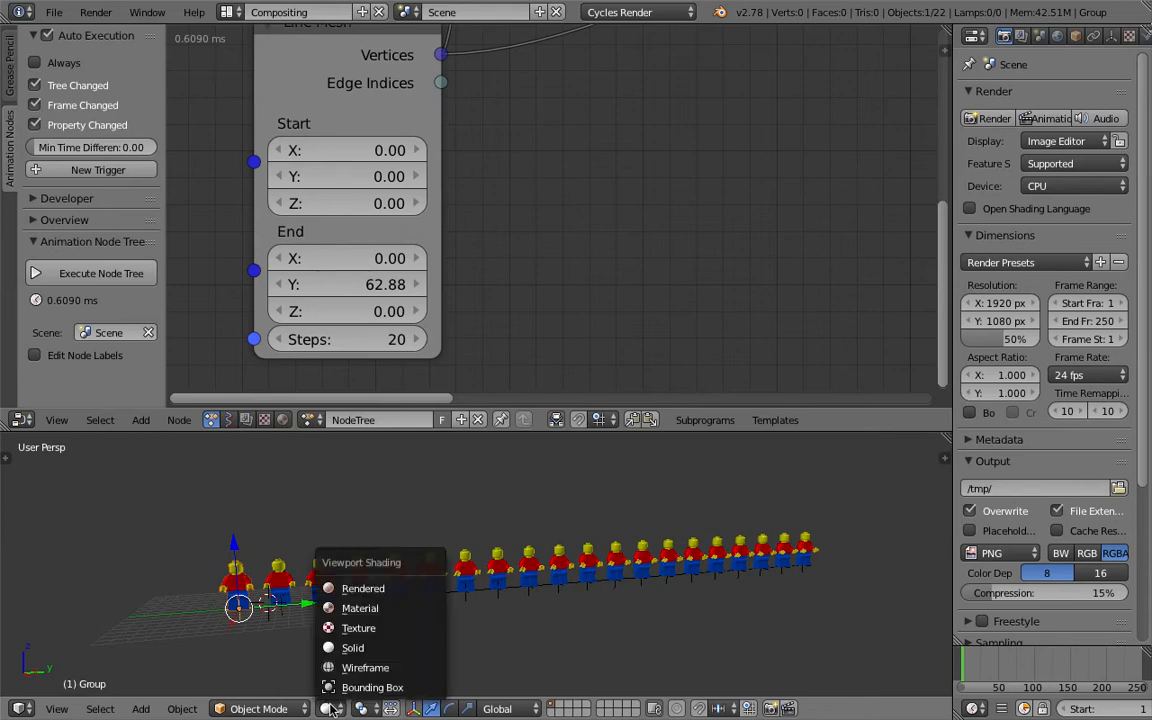
pyautogui.click(360, 586)
pyautogui.click(325, 708)
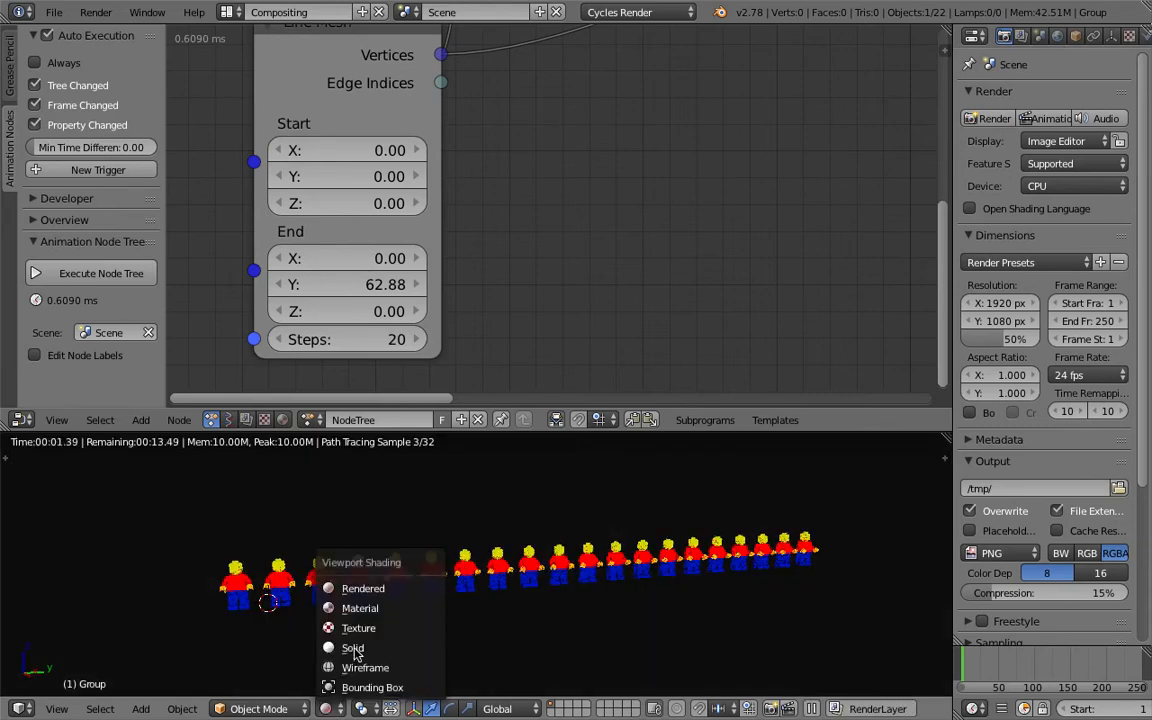
pyautogui.click(365, 586)
pyautogui.hotkey('ctrl', 's')
pyautogui.click(470, 564)
pyautogui.moveTo(470, 564); pyautogui.dragTo(494, 552, button='middle')
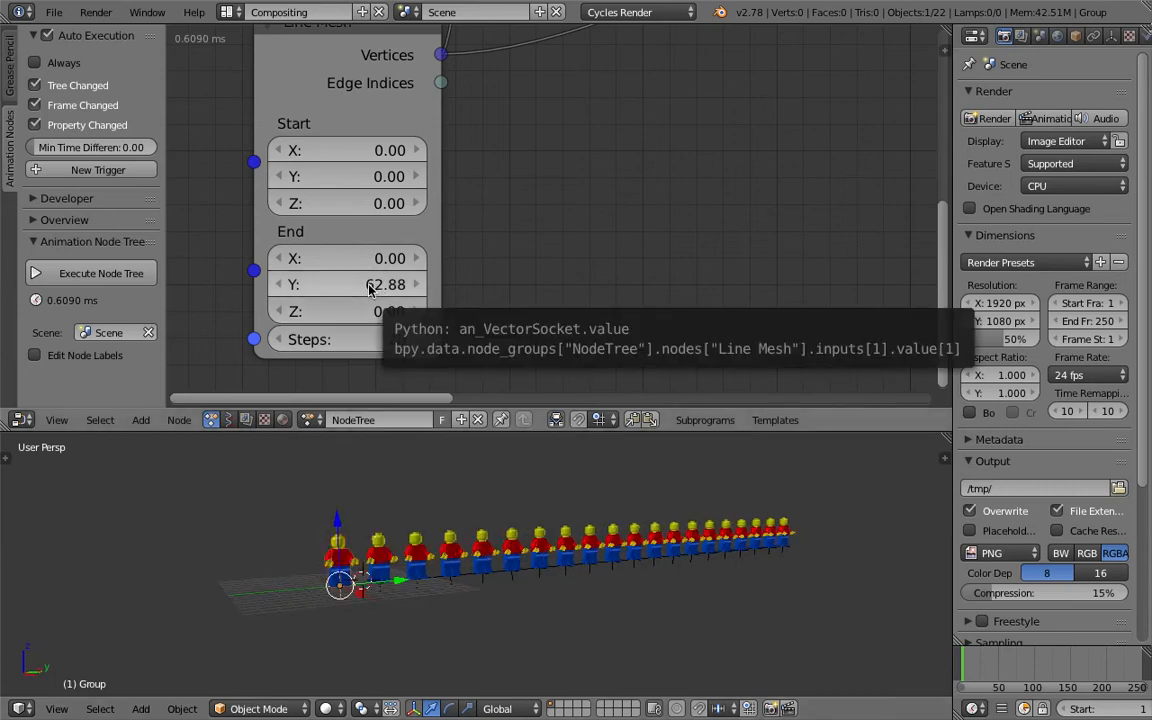
# Turn the row along the X axis by setting the Line Mesh End Y to 0 and End X to about 64.47
pyautogui.click(368, 287)
pyautogui.write('0')
pyautogui.press('Return')
pyautogui.moveTo(368, 260); pyautogui.dragTo(472, 456)
pyautogui.moveTo(472, 456); pyautogui.dragTo(396, 556, button='middle')
# Save the file and delete the Line Mesh node
pyautogui.scroll(-9, 501, 108)
pyautogui.moveTo(498, 150); pyautogui.dragTo(498, 244, button='middle')
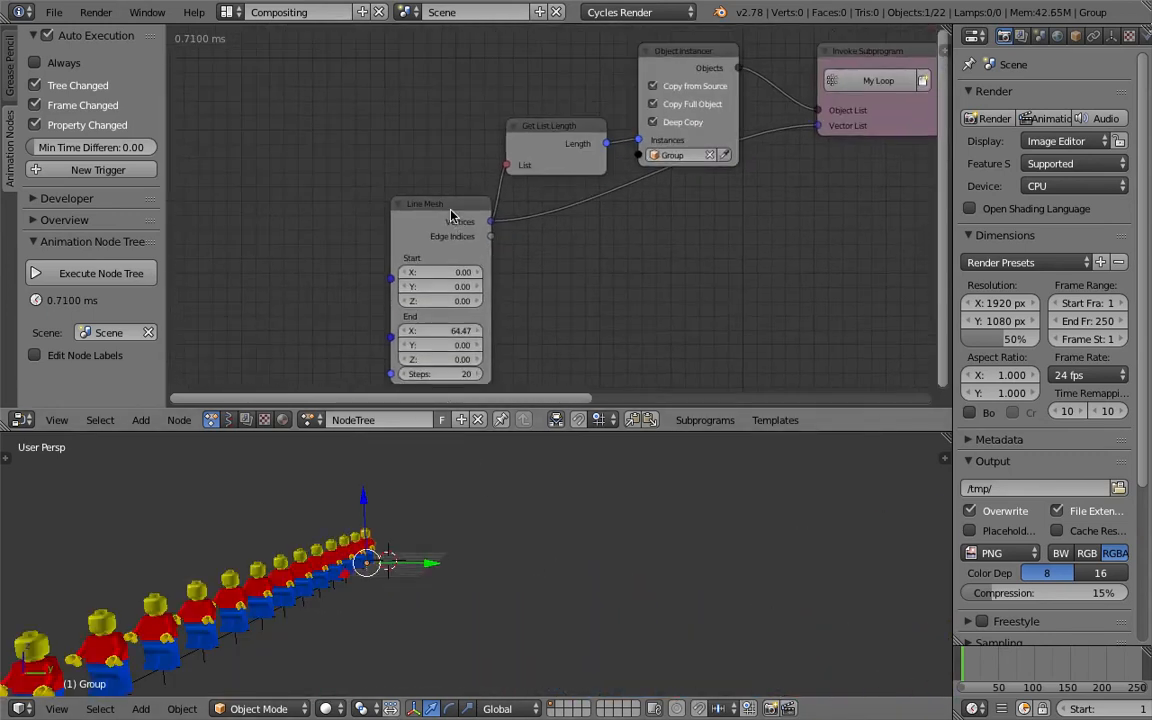
pyautogui.moveTo(451, 214); pyautogui.dragTo(423, 216)
pyautogui.moveTo(457, 231); pyautogui.dragTo(439, 216, button='middle')
pyautogui.hotkey('ctrl', 's')
pyautogui.press('Return')
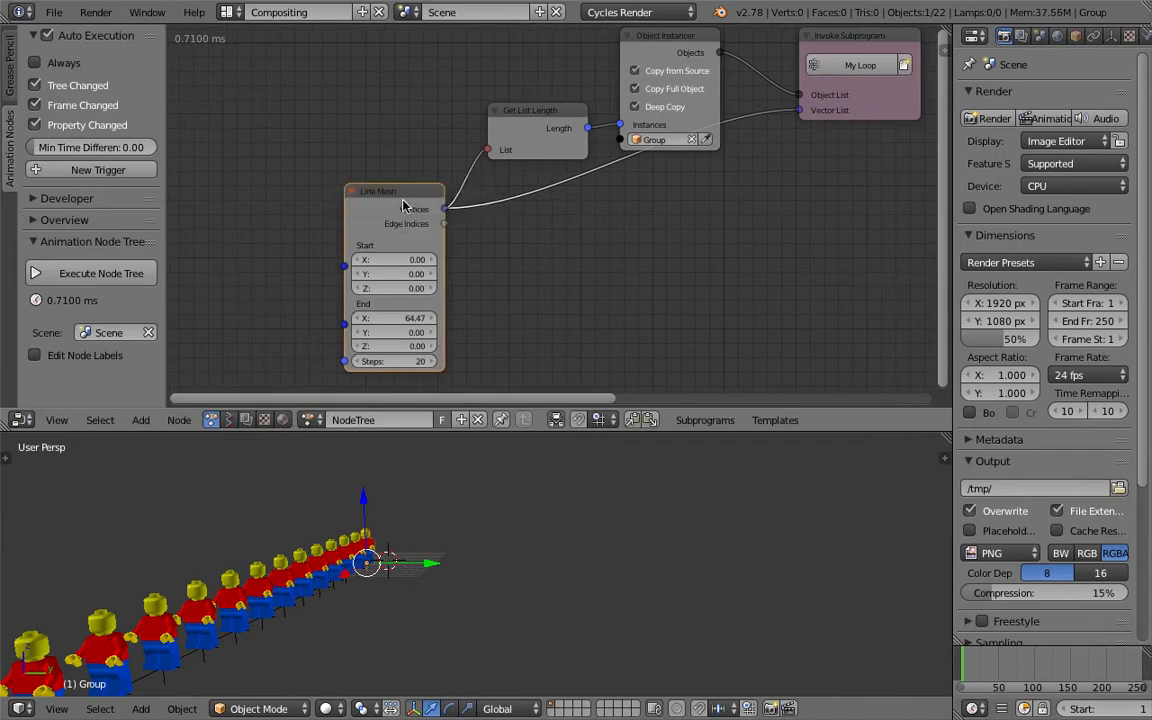
pyautogui.moveTo(404, 205); pyautogui.dragTo(404, 222)
pyautogui.press('x')
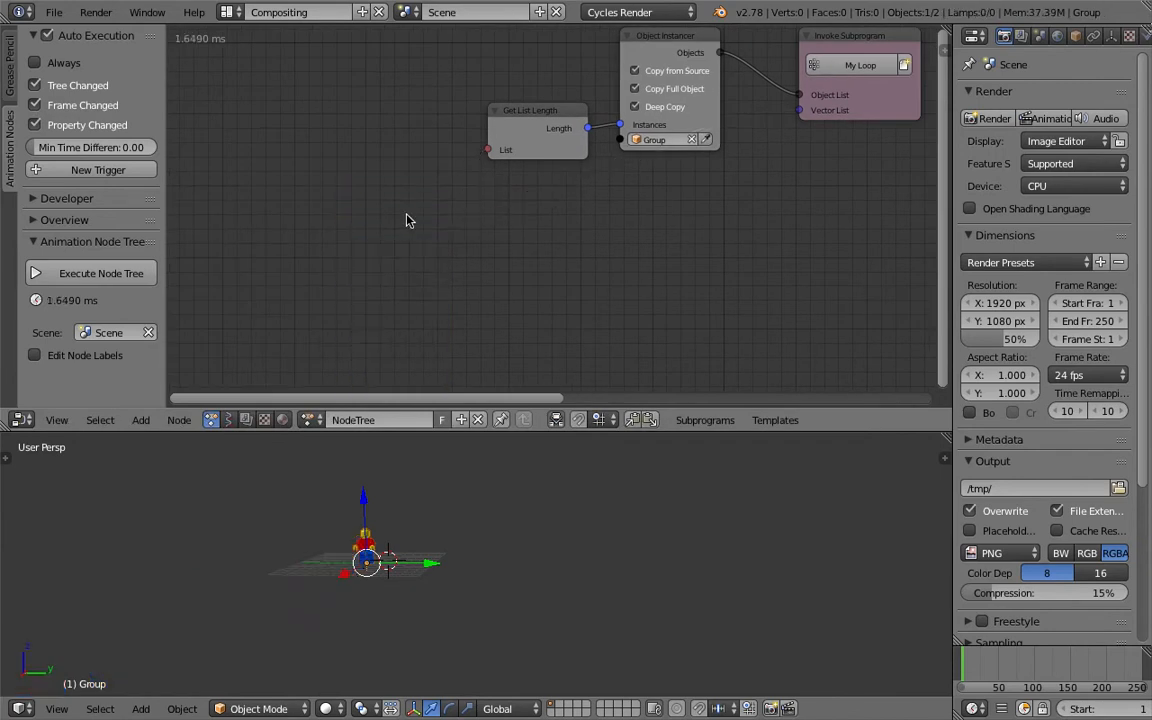
# Add a Grid Mesh node below the Get List Length node and save the file
pyautogui.hotkey('ctrl', 'a')
pyautogui.press('BackSpace')
pyautogui.write('grid m')
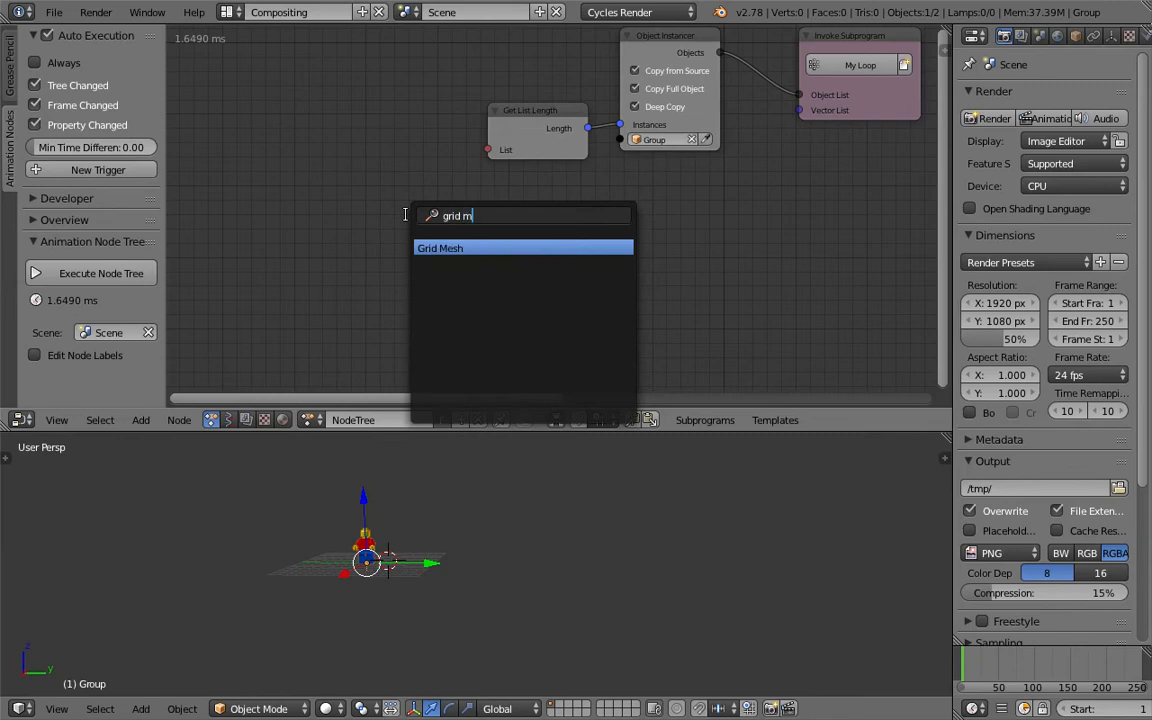
pyautogui.press('Return')
pyautogui.click(467, 193)
pyautogui.hotkey('ctrl', 's')
pyautogui.click(465, 189)
pyautogui.moveTo(465, 191); pyautogui.dragTo(302, 130, button='middle')
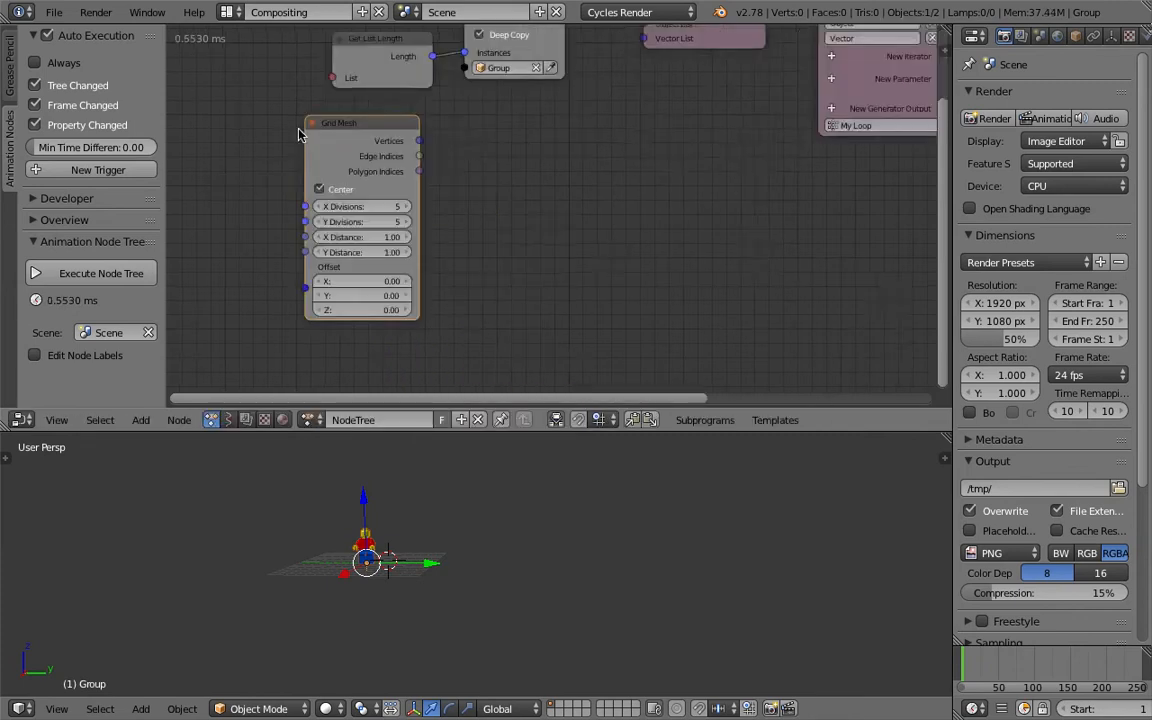
# Connect the Grid Mesh Vertices to the Get List Length's List input and to My Loop's Vector List input
pyautogui.scroll(4, 345, 200)
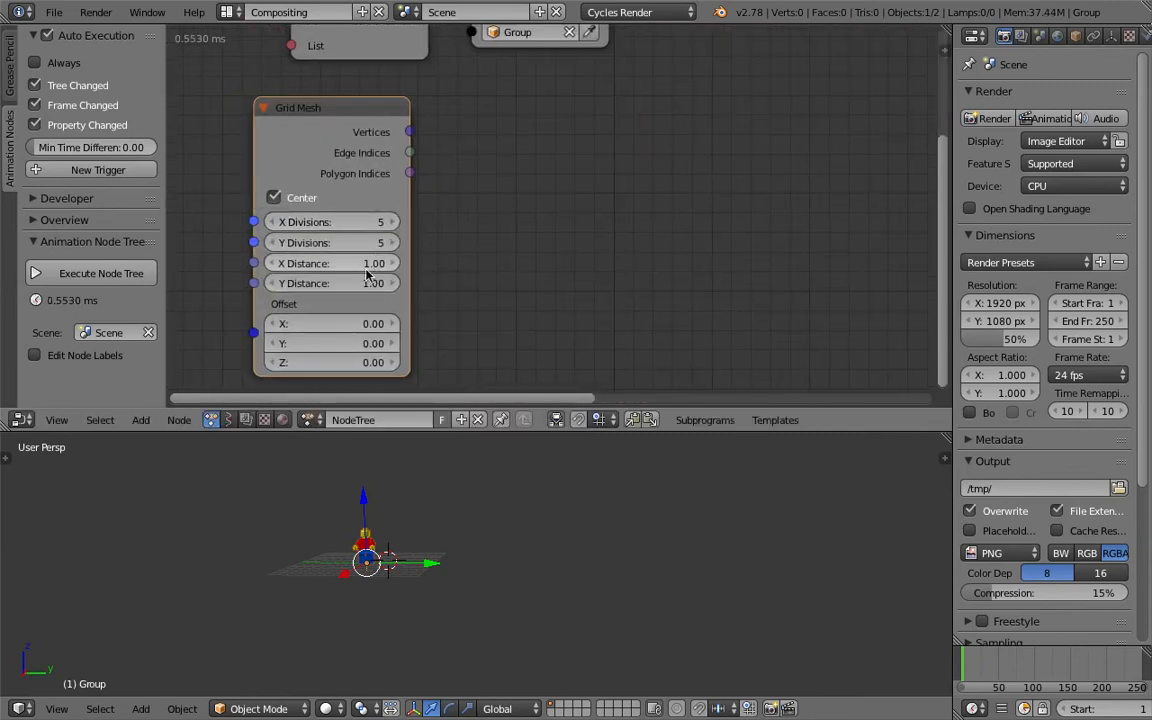
pyautogui.scroll(-1, 446, 165)
pyautogui.moveTo(446, 165); pyautogui.dragTo(445, 225, button='middle')
pyautogui.hotkey('ctrl', 's')
pyautogui.click(445, 225)
pyautogui.scroll(-2, 478, 236)
pyautogui.moveTo(449, 224); pyautogui.dragTo(471, 225)
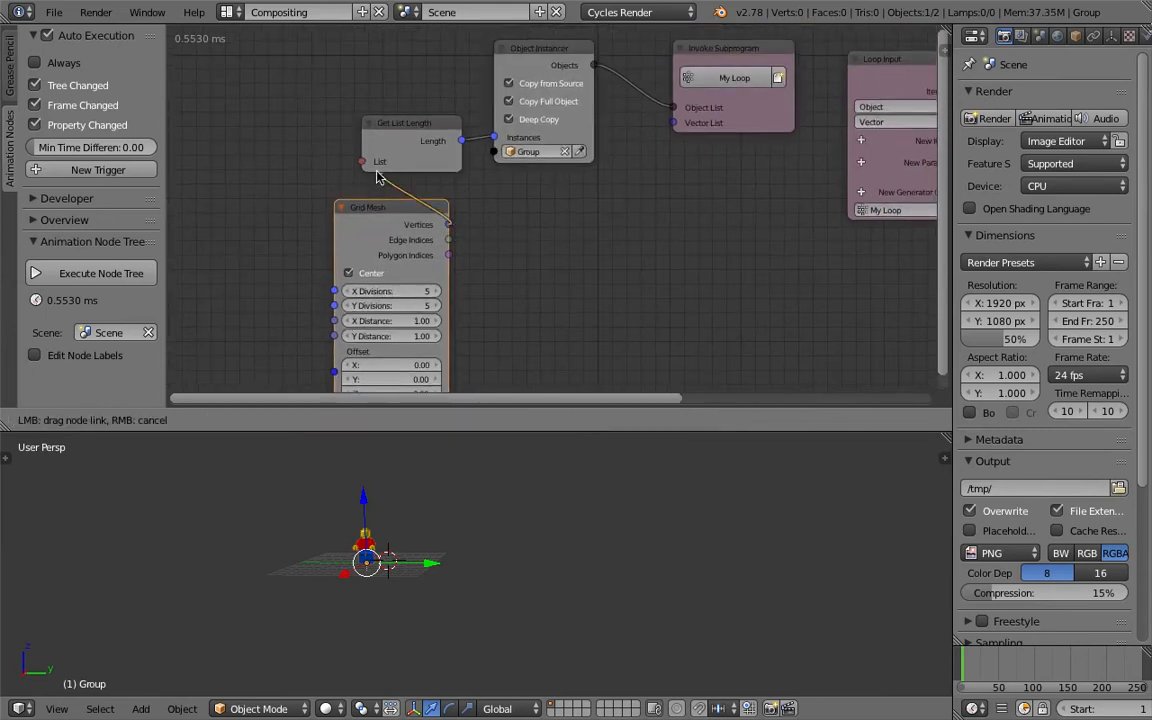
pyautogui.moveTo(363, 167); pyautogui.dragTo(362, 163)
pyautogui.moveTo(449, 224); pyautogui.dragTo(673, 122)
# Space out the grid of figures by setting the Grid Mesh X and Y Distance to about 3.19
pyautogui.scroll(2, 481, 542)
pyautogui.keyDown('shift'); pyautogui.moveTo(481, 542); pyautogui.dragTo(623, 572, button='middle'); pyautogui.keyUp('shift')
pyautogui.scroll(4, 628, 575)
pyautogui.moveTo(385, 321); pyautogui.dragTo(439, 355)
pyautogui.moveTo(560, 480); pyautogui.dragTo(502, 576, button='middle')
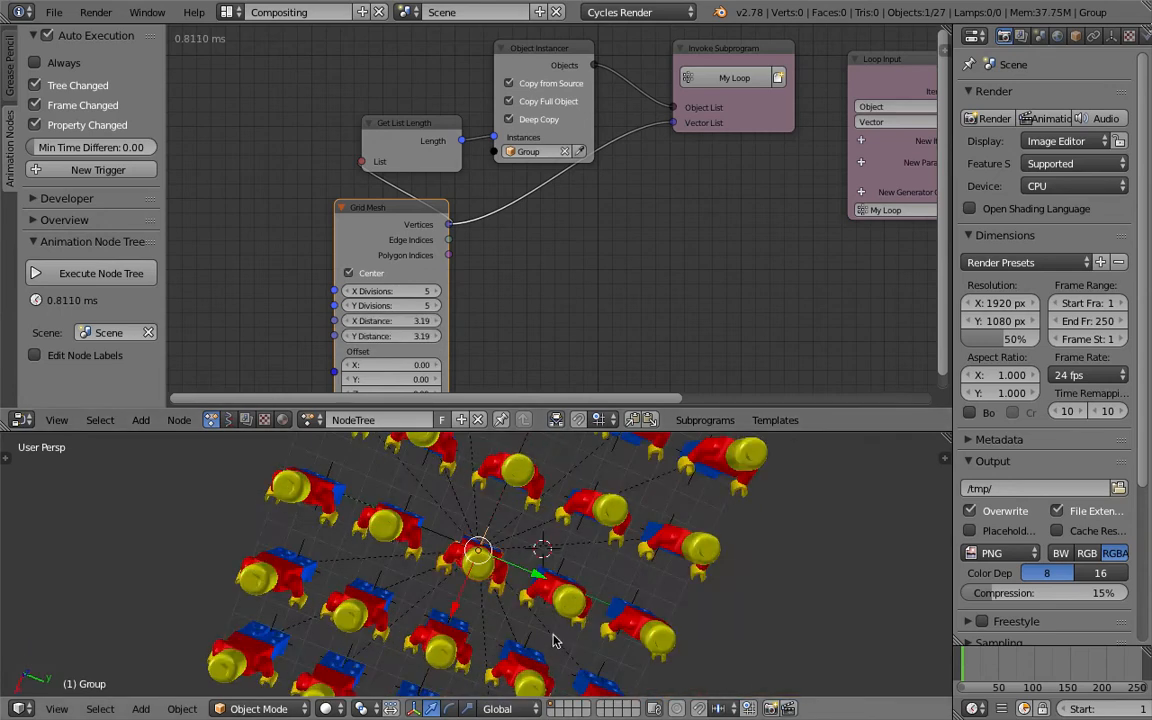
# Enlarge the 3D viewport to view the whole grid of figures and save the file
pyautogui.moveTo(543, 409); pyautogui.dragTo(540, 186)
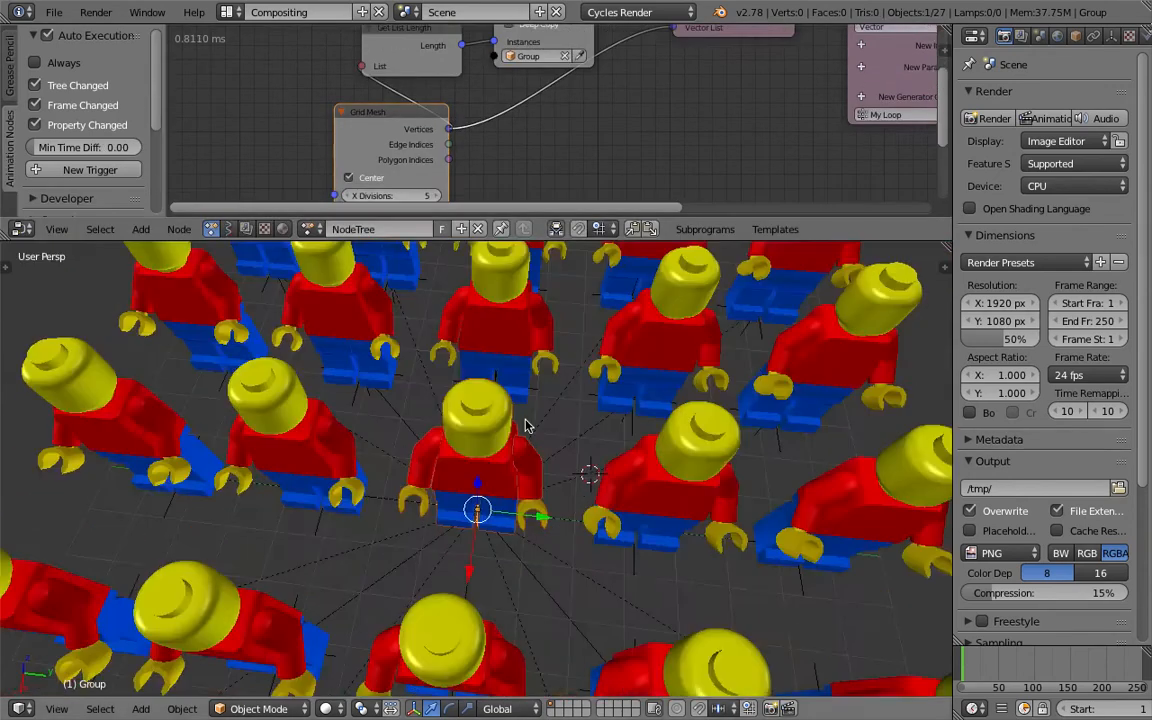
pyautogui.hotkey('ctrl', 's')
pyautogui.click(535, 430)
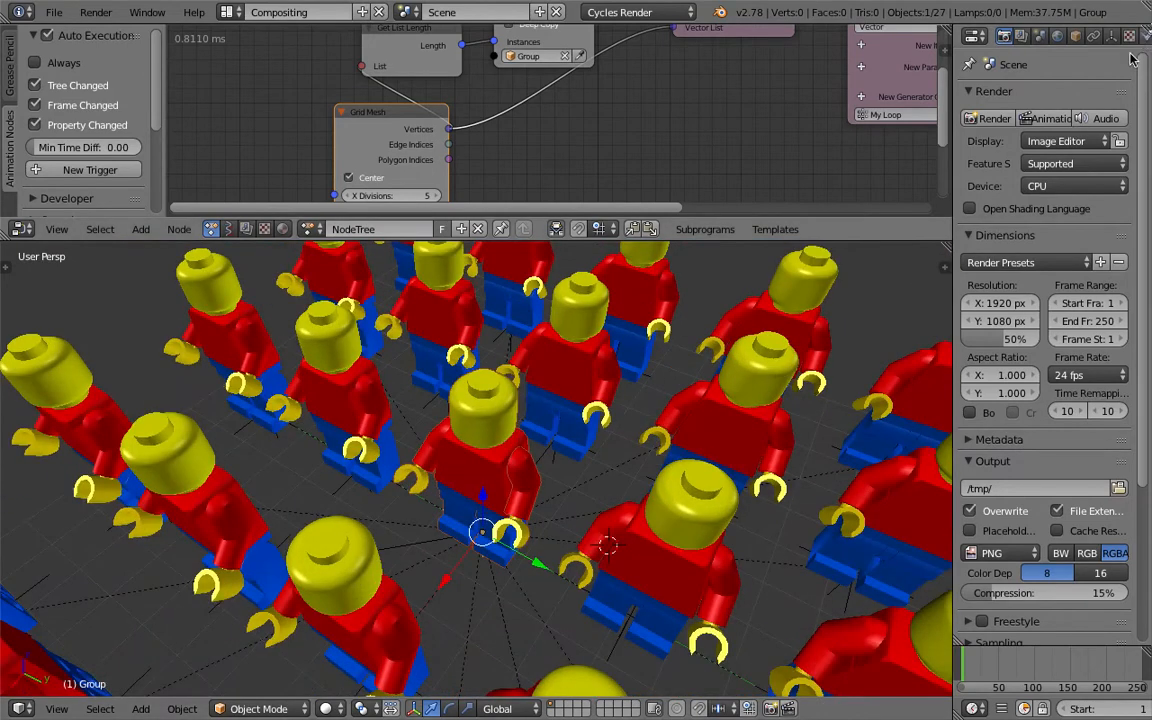
pyautogui.scroll(-4, 672, 424)
pyautogui.moveTo(588, 471); pyautogui.dragTo(566, 523, button='middle')
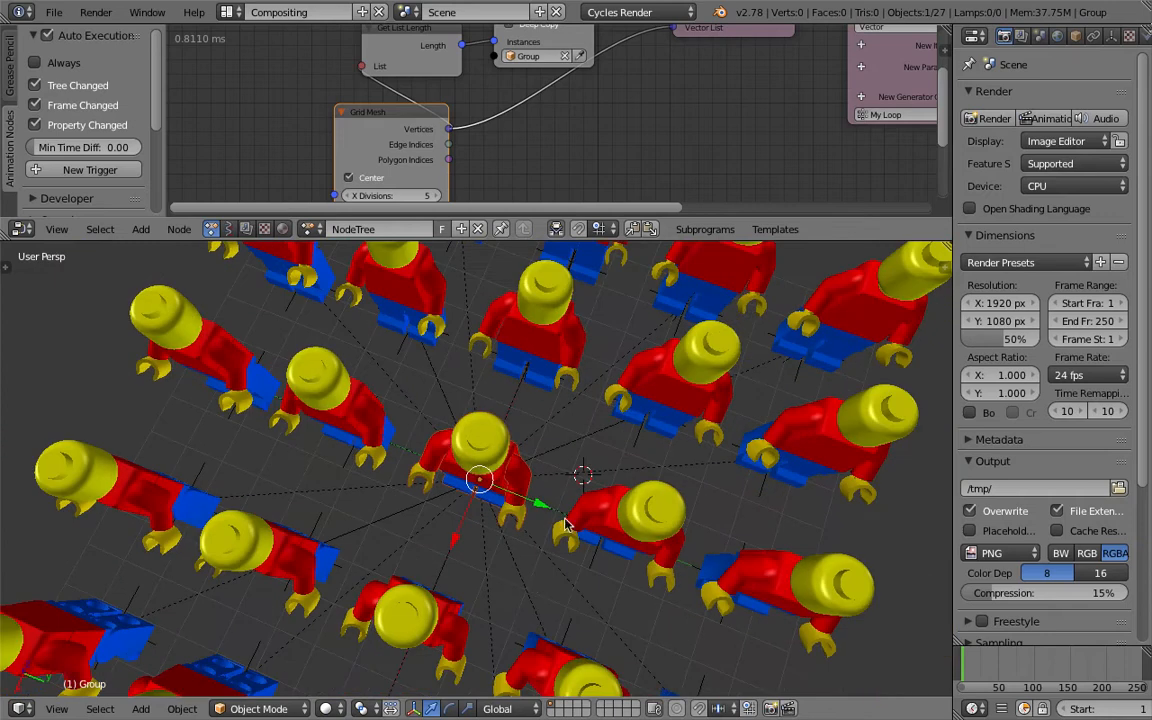
pyautogui.scroll(-2, 477, 471)
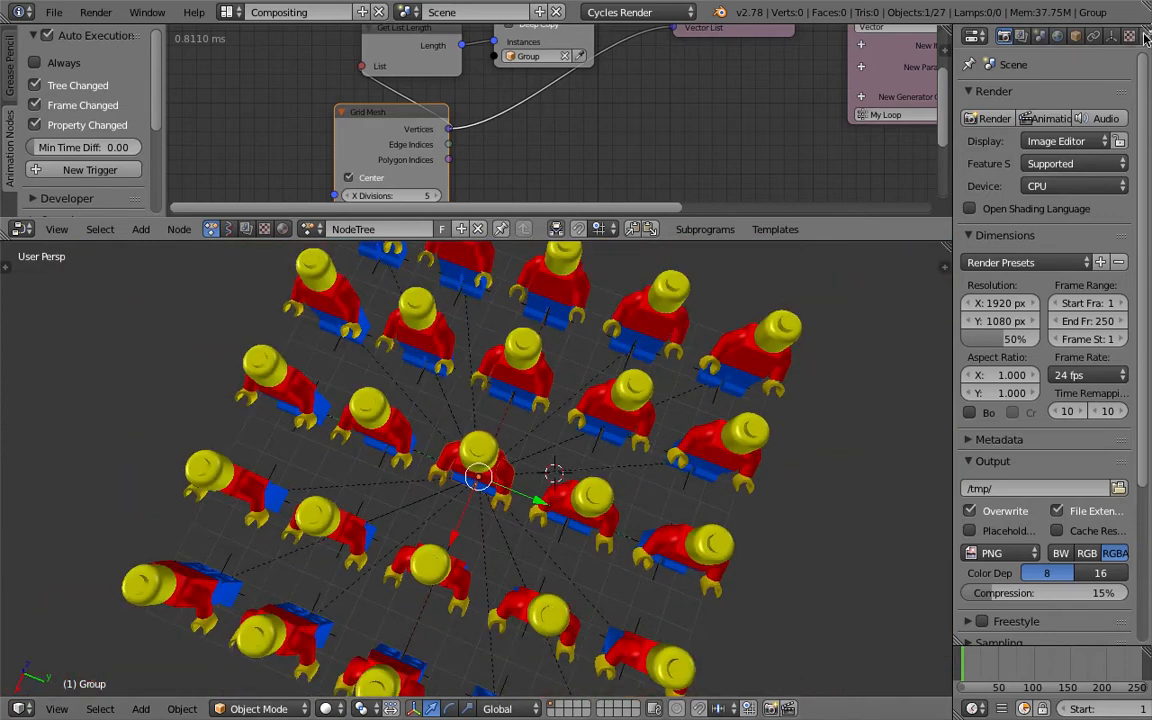
# Split the Properties area, turn its upper part into an Outliner and widen both areas
pyautogui.moveTo(1145, 35); pyautogui.dragTo(1110, 225)
pyautogui.click(975, 35)
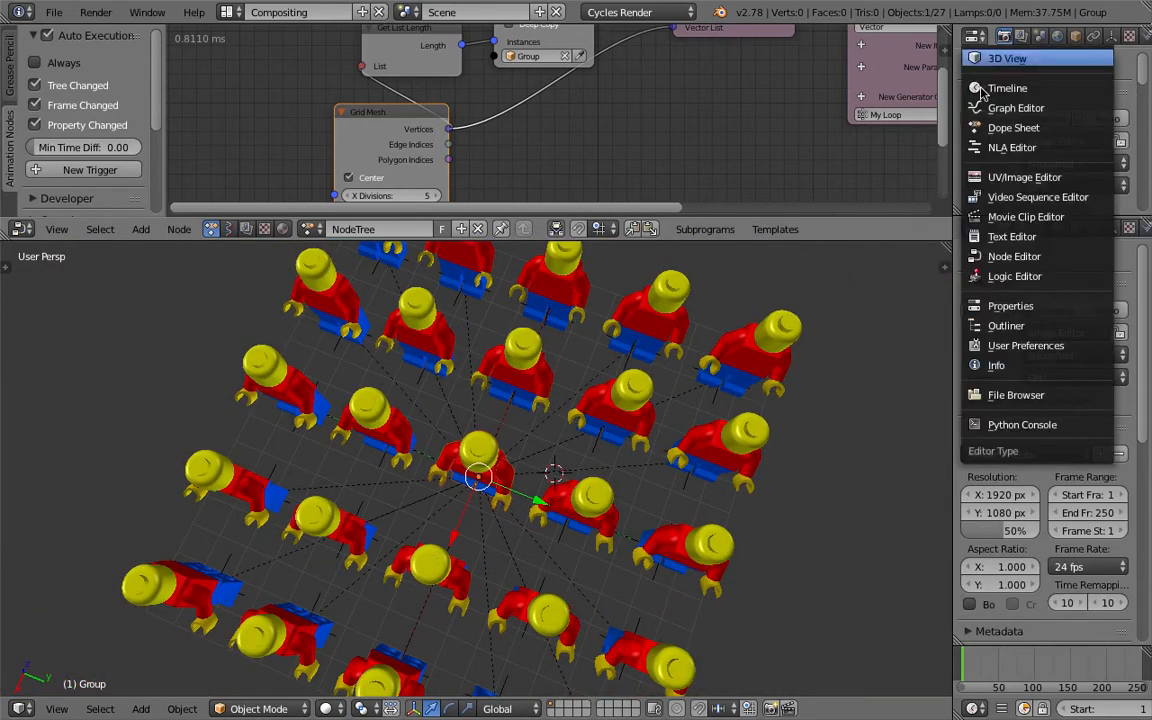
pyautogui.click(1022, 327)
pyautogui.moveTo(952, 108); pyautogui.dragTo(814, 110)
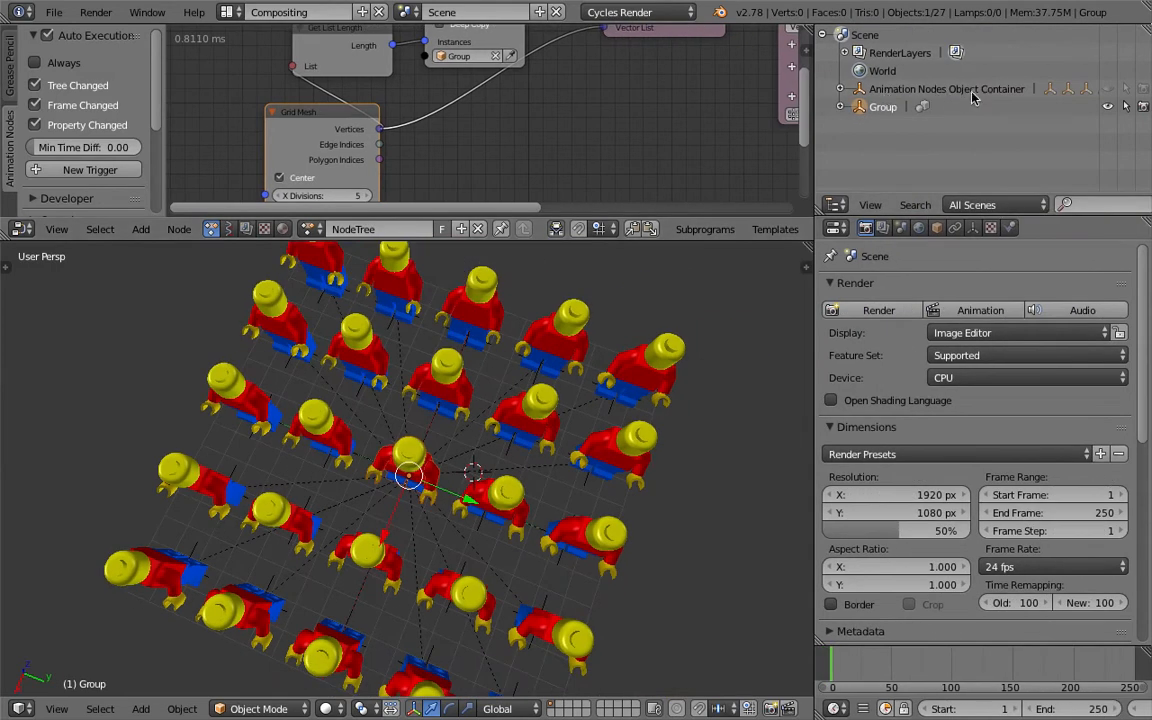
# Examine the group instances stored inside the Animation Nodes Object Container in the Outliner
pyautogui.click(843, 89)
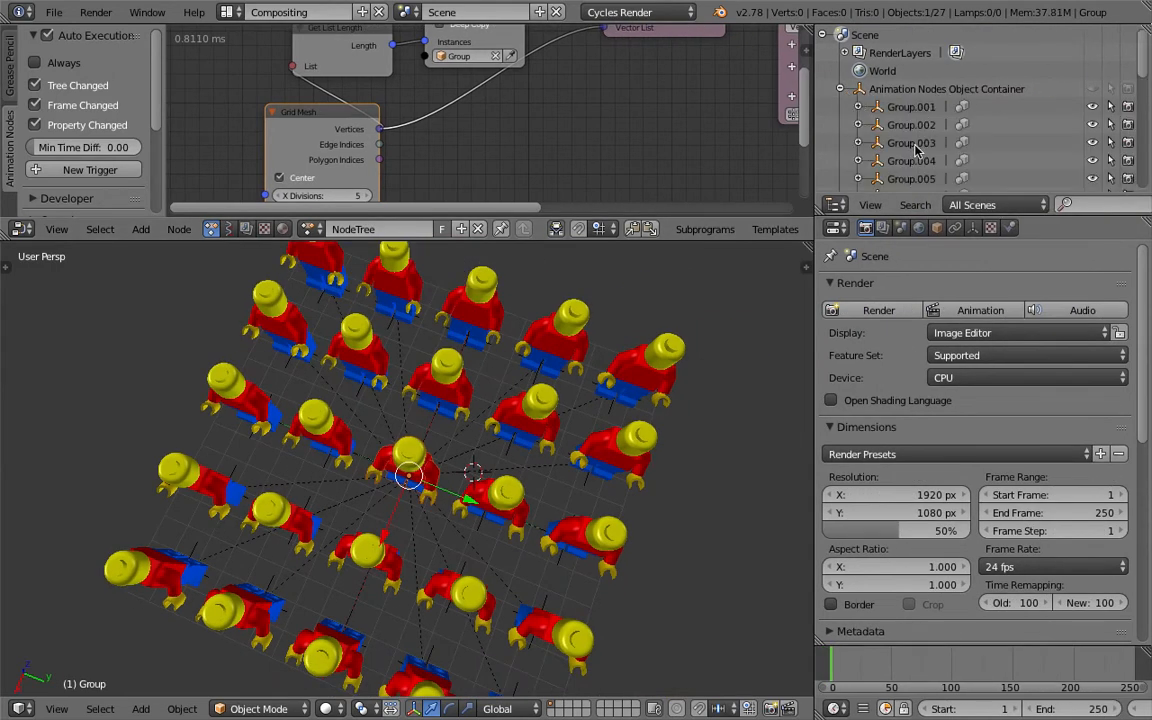
pyautogui.scroll(-5, 916, 148)
pyautogui.scroll(5, 920, 145)
pyautogui.click(843, 89)
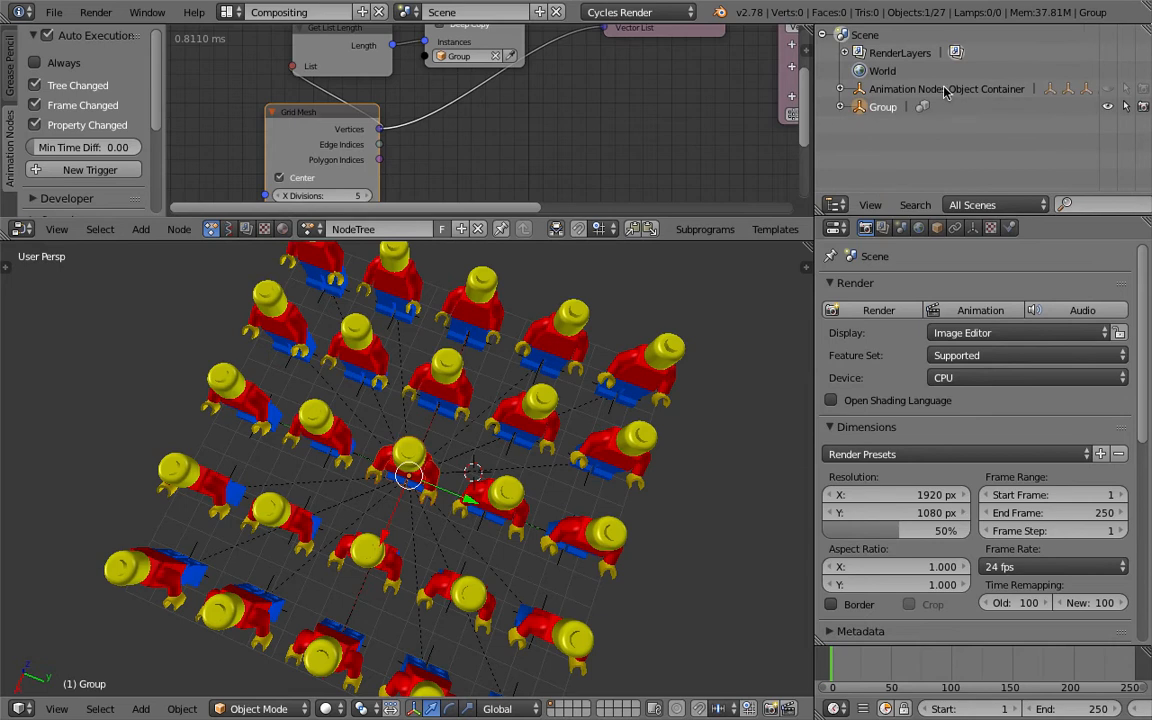
pyautogui.moveTo(609, 442); pyautogui.dragTo(746, 288, button='middle')
pyautogui.click(845, 90)
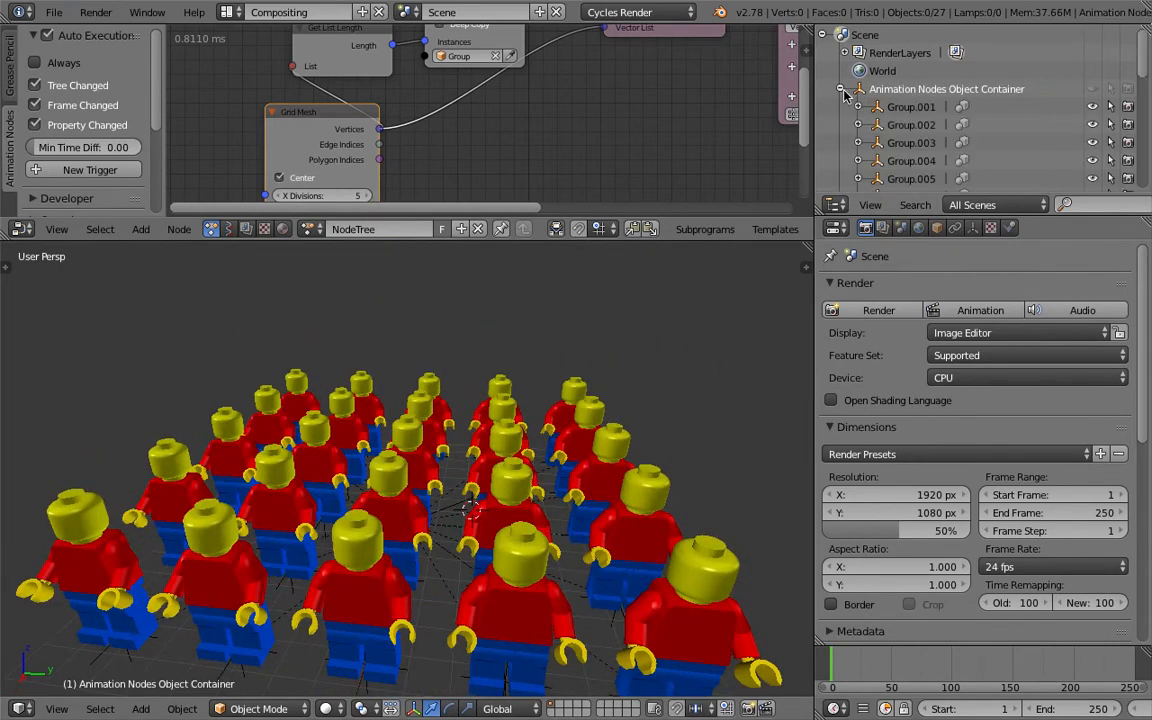
pyautogui.click(845, 90)
pyautogui.moveTo(445, 440); pyautogui.dragTo(453, 540, button='middle')
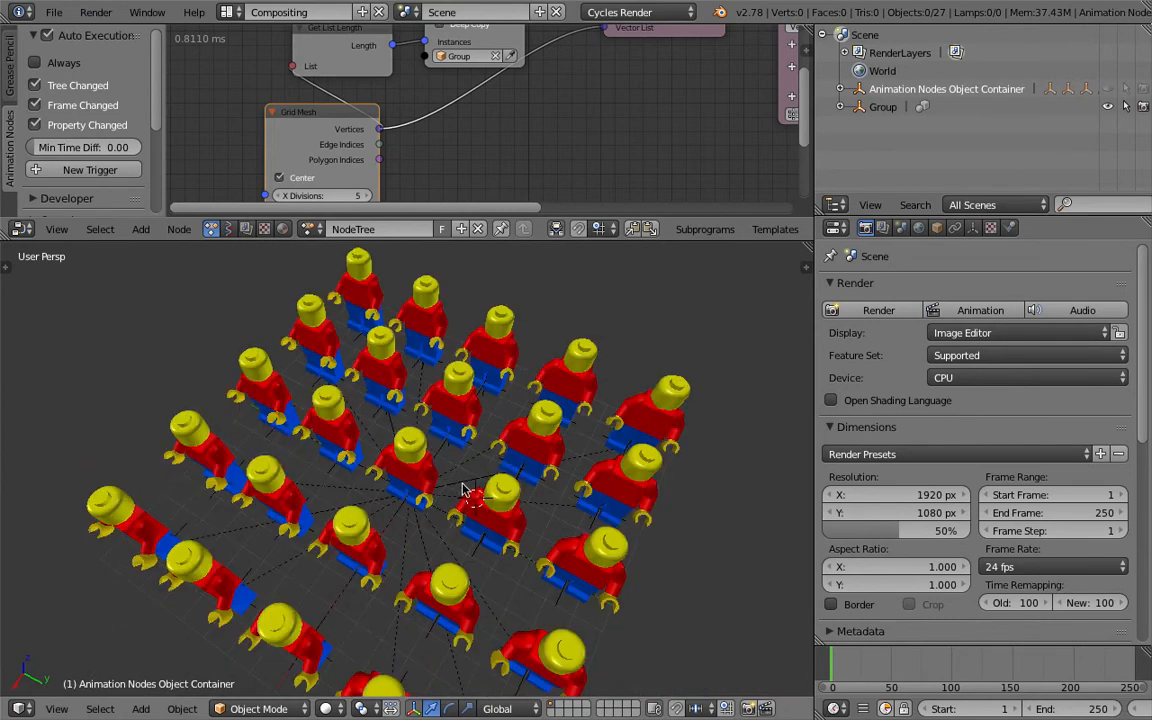
# Try turning the viewport's Relationship Lines display off and back on
pyautogui.press('n')
pyautogui.scroll(-10, 678, 415)
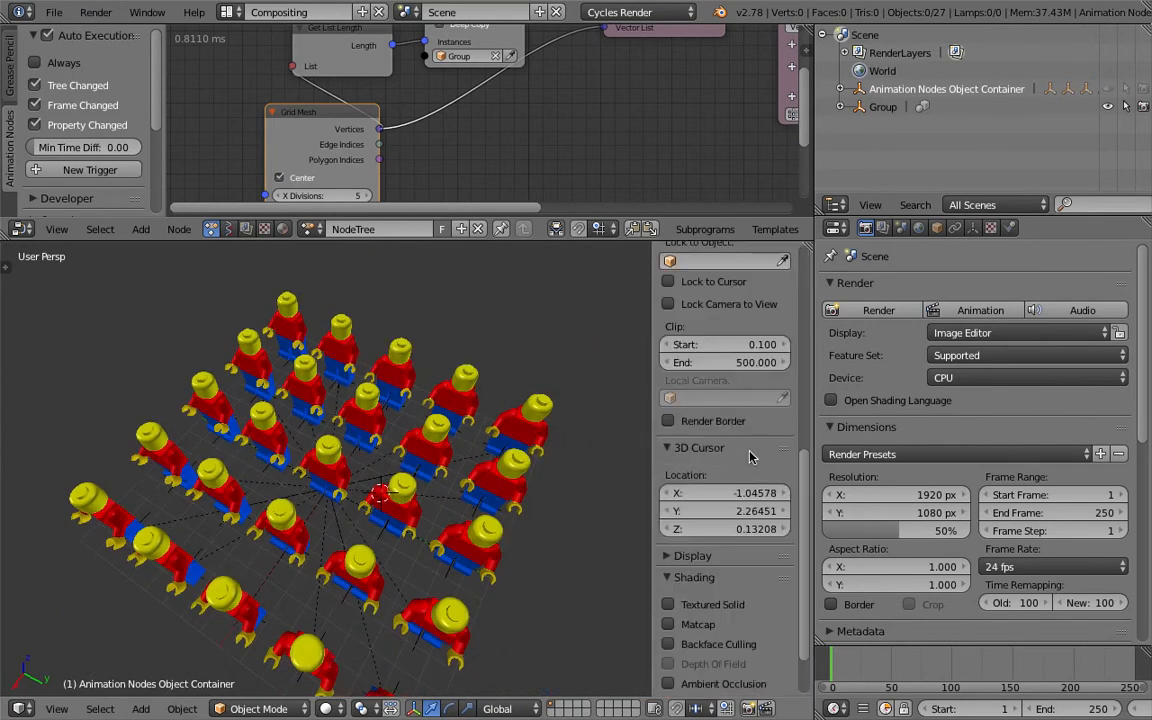
pyautogui.click(692, 488)
pyautogui.scroll(-4, 720, 490)
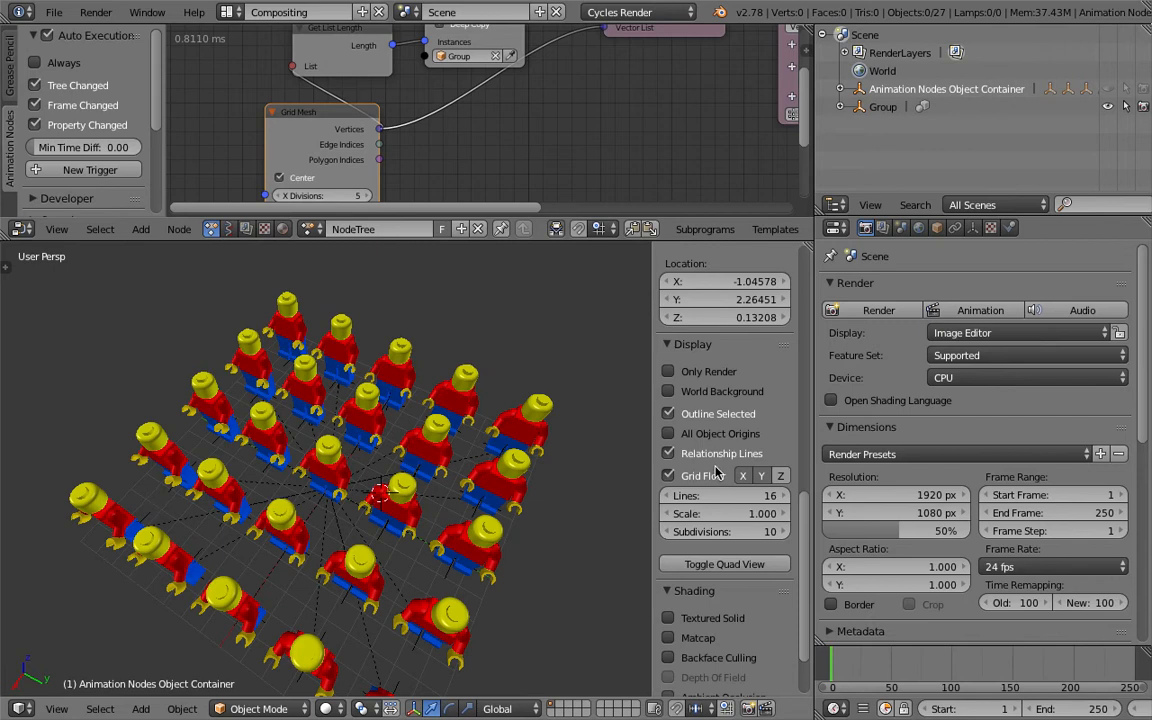
pyautogui.click(718, 455)
pyautogui.click(718, 455)
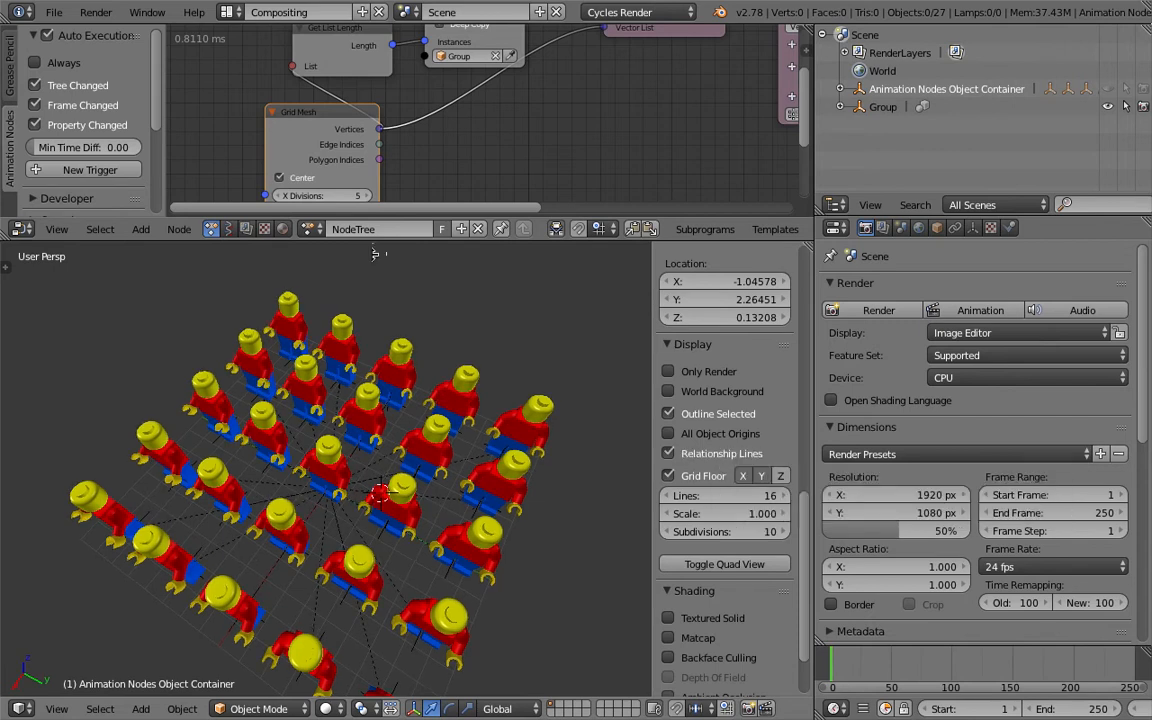
# Enlarge the node editor and hide the relationship lines through the Object Instancer's advanced node settings
pyautogui.moveTo(437, 241); pyautogui.dragTo(437, 291)
pyautogui.moveTo(414, 396); pyautogui.dragTo(414, 399)
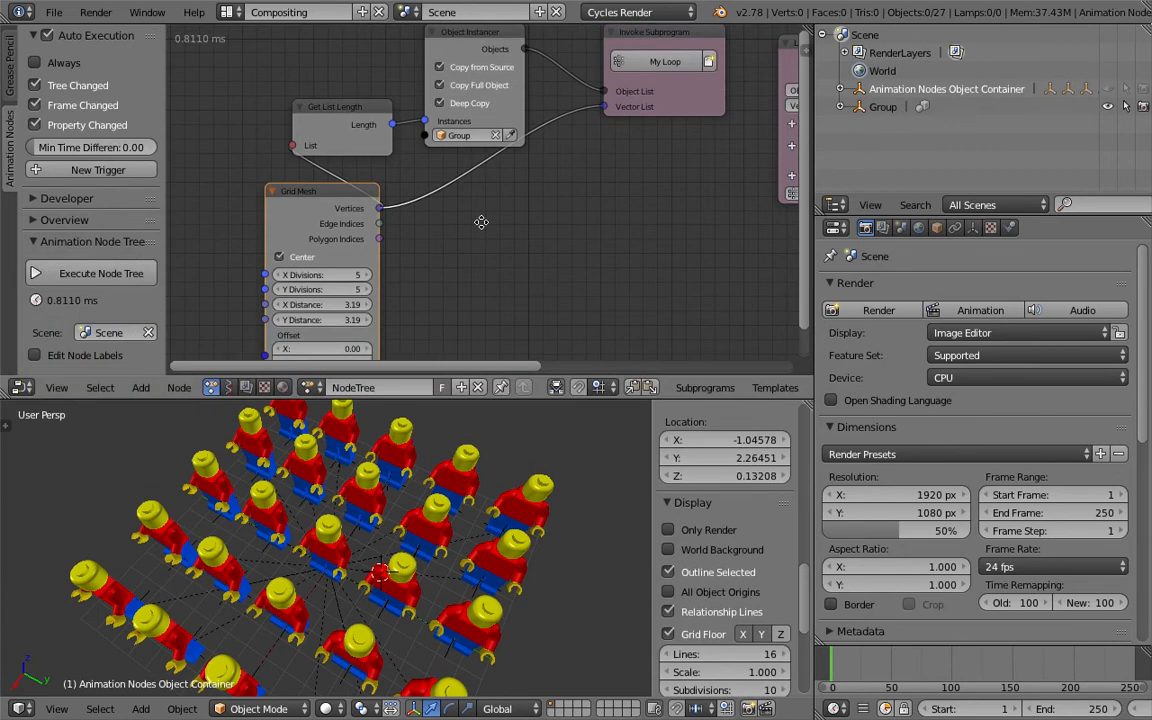
pyautogui.moveTo(481, 221); pyautogui.dragTo(468, 309, button='middle')
pyautogui.moveTo(459, 120); pyautogui.dragTo(448, 87)
pyautogui.press('u')
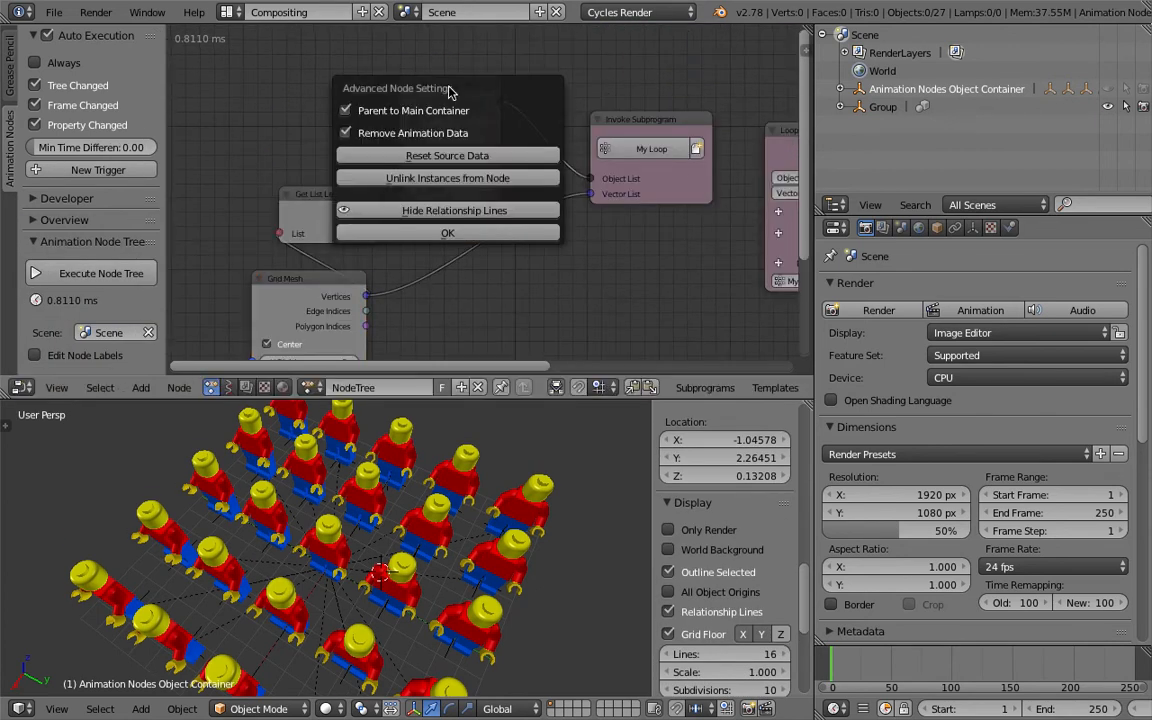
pyautogui.click(455, 212)
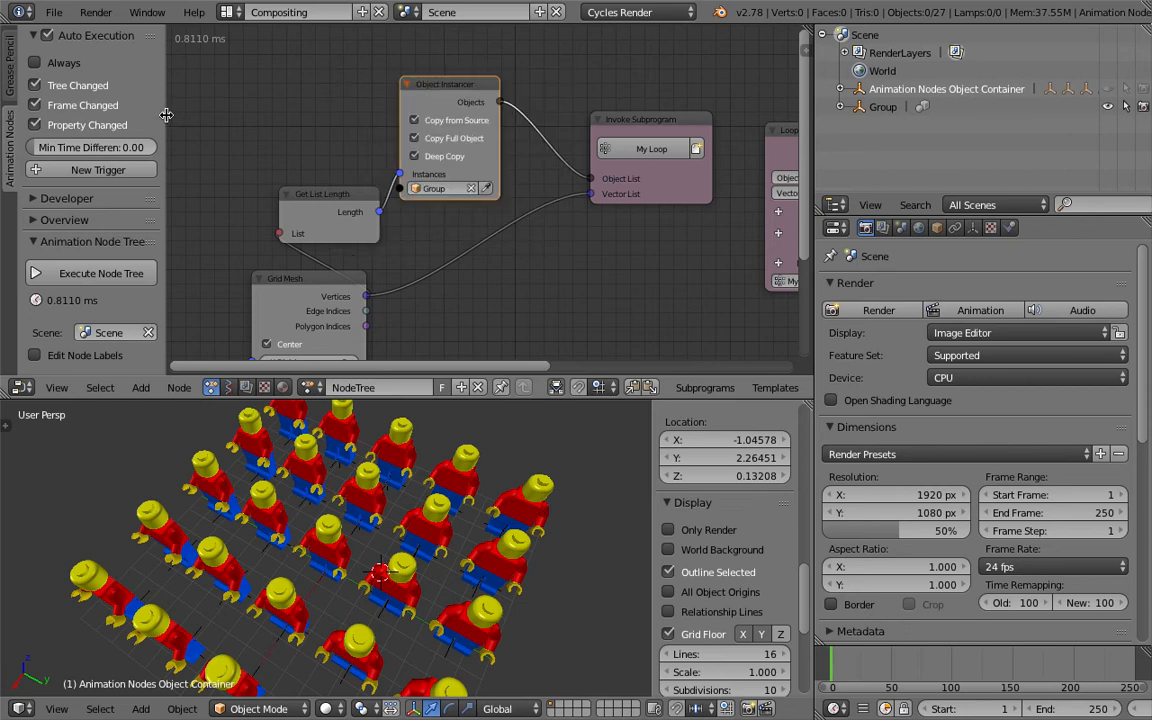
# Hide the node editor's tool shelf, view the figures from a low front angle and save the file
pyautogui.press('t')
pyautogui.moveTo(177, 223); pyautogui.dragTo(226, 174, button='middle')
pyautogui.moveTo(350, 560); pyautogui.dragTo(465, 479, button='middle')
pyautogui.moveTo(365, 548); pyautogui.dragTo(443, 438, button='middle')
pyautogui.hotkey('ctrl', 's')
pyautogui.click(340, 546)
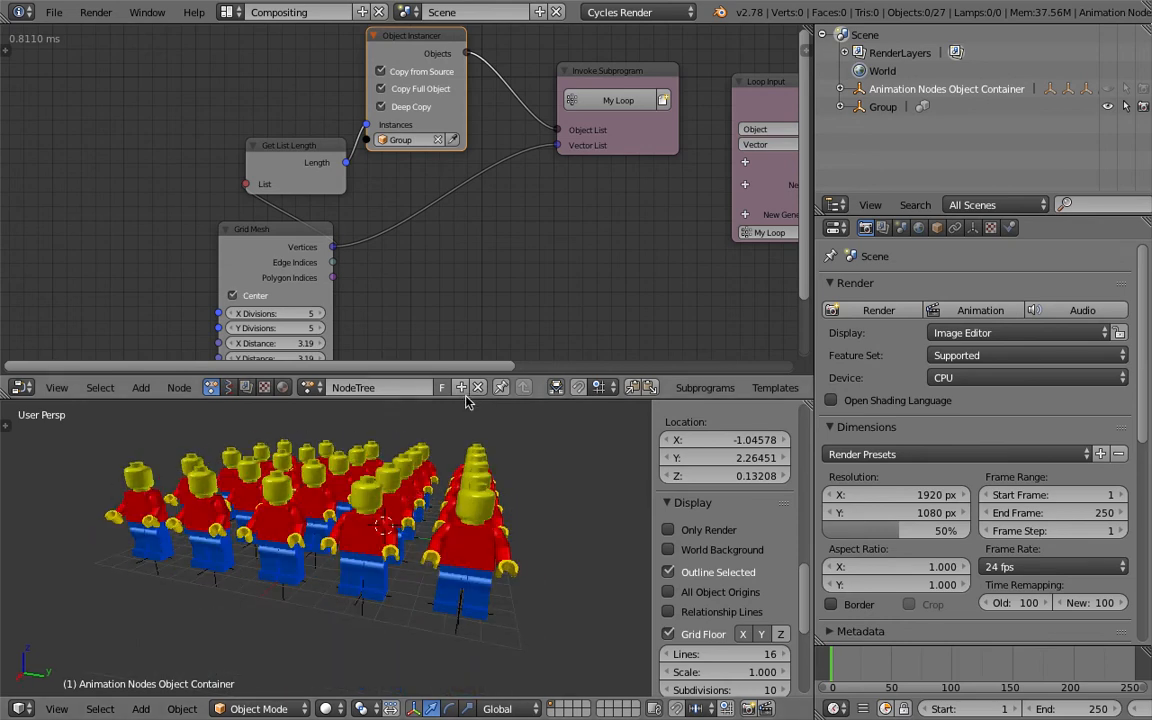
# Enlarge the 3D viewport to show the whole grid of figures and save over the current file
pyautogui.moveTo(455, 377); pyautogui.dragTo(455, 309)
pyautogui.moveTo(452, 411); pyautogui.dragTo(309, 364, button='middle')
pyautogui.hotkey('ctrl', 's')
pyautogui.click(456, 597)
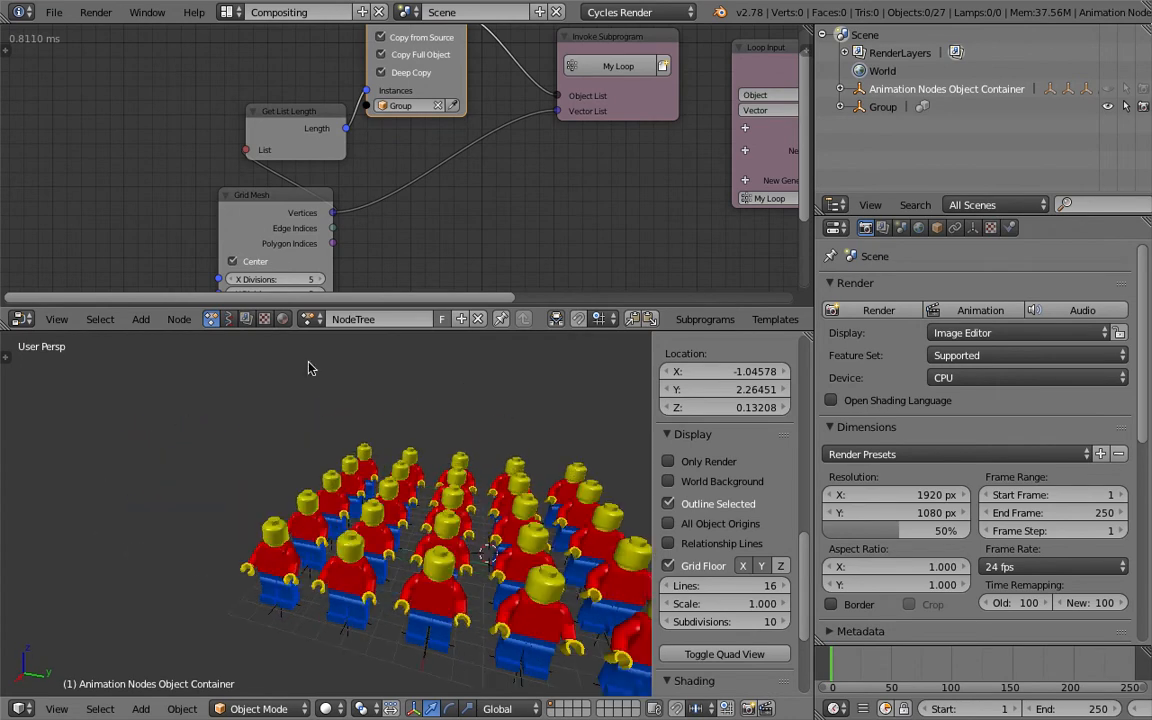
pyautogui.moveTo(396, 511); pyautogui.dragTo(350, 487, button='middle')
pyautogui.hotkey('ctrl', 's')
pyautogui.click(350, 489)
# Open the source figure file srbrandon_lego_guy.blend from the Desktop folder
pyautogui.click(45, 13)
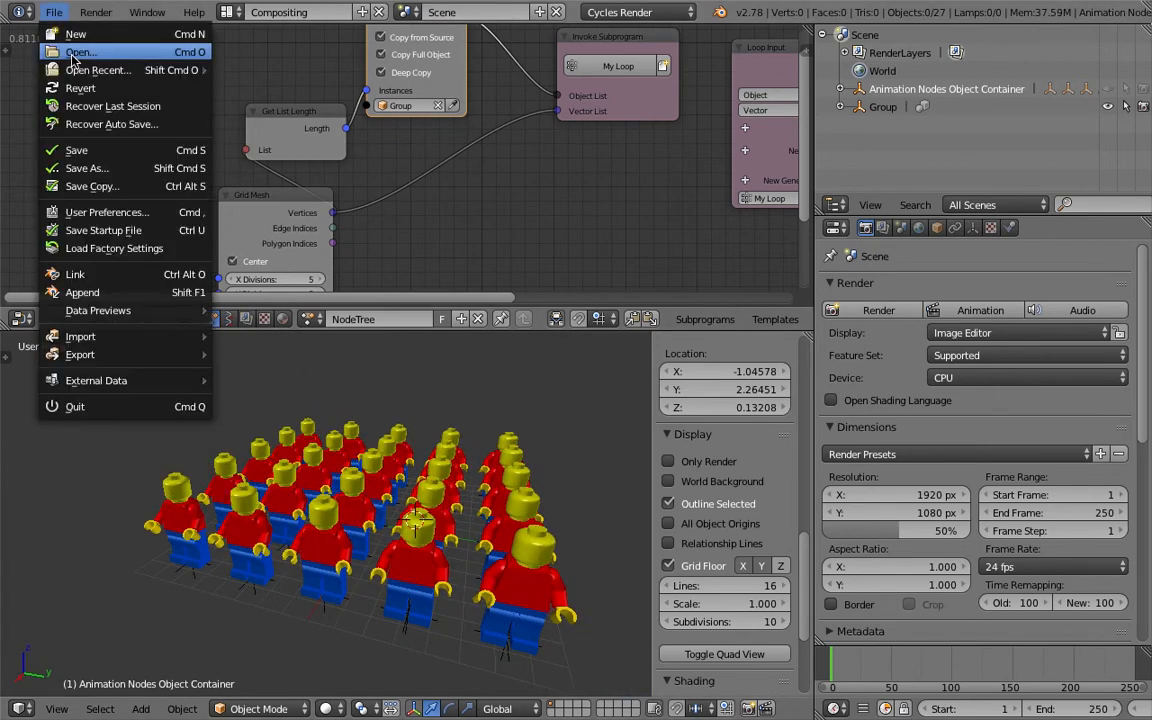
pyautogui.click(62, 50)
pyautogui.moveTo(505, 711); pyautogui.dragTo(651, 707)
pyautogui.click(745, 463)
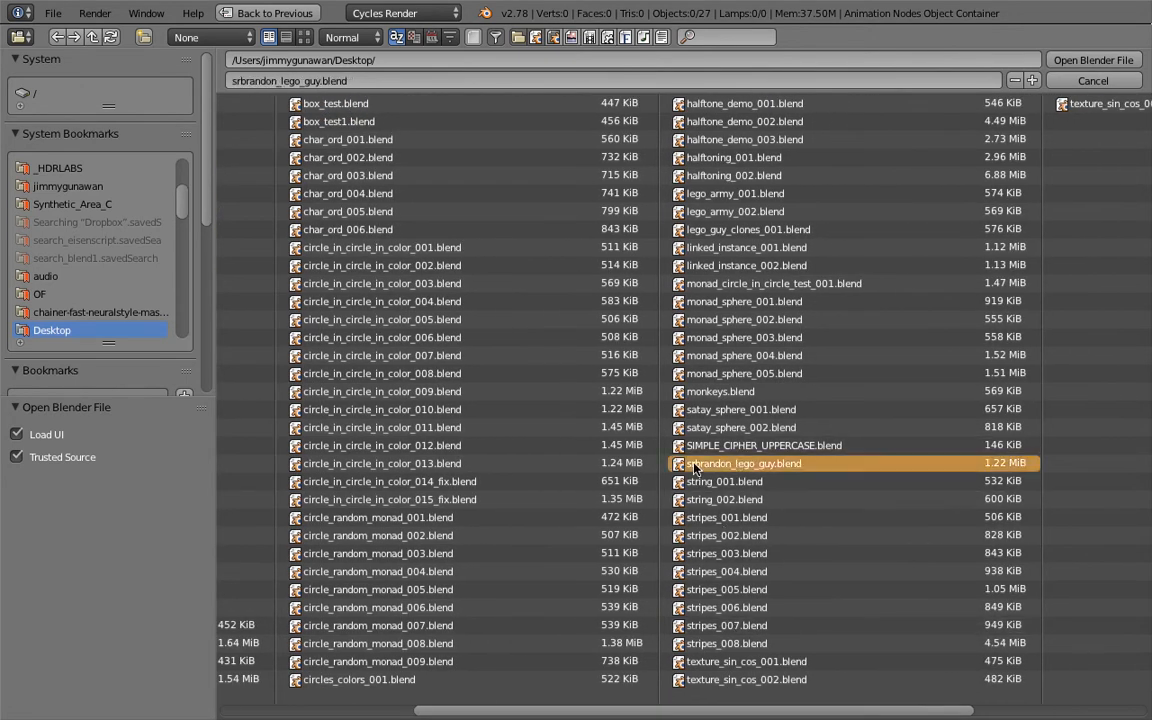
pyautogui.click(1074, 64)
# Set the diffuse color of the Lego head's material to blue (R 0.000, G 0.370, B 0.800)
pyautogui.moveTo(679, 263); pyautogui.dragTo(510, 282, button='middle')
pyautogui.scroll(3, 514, 249)
pyautogui.rightClick(514, 252)
pyautogui.rightClick(490, 216)
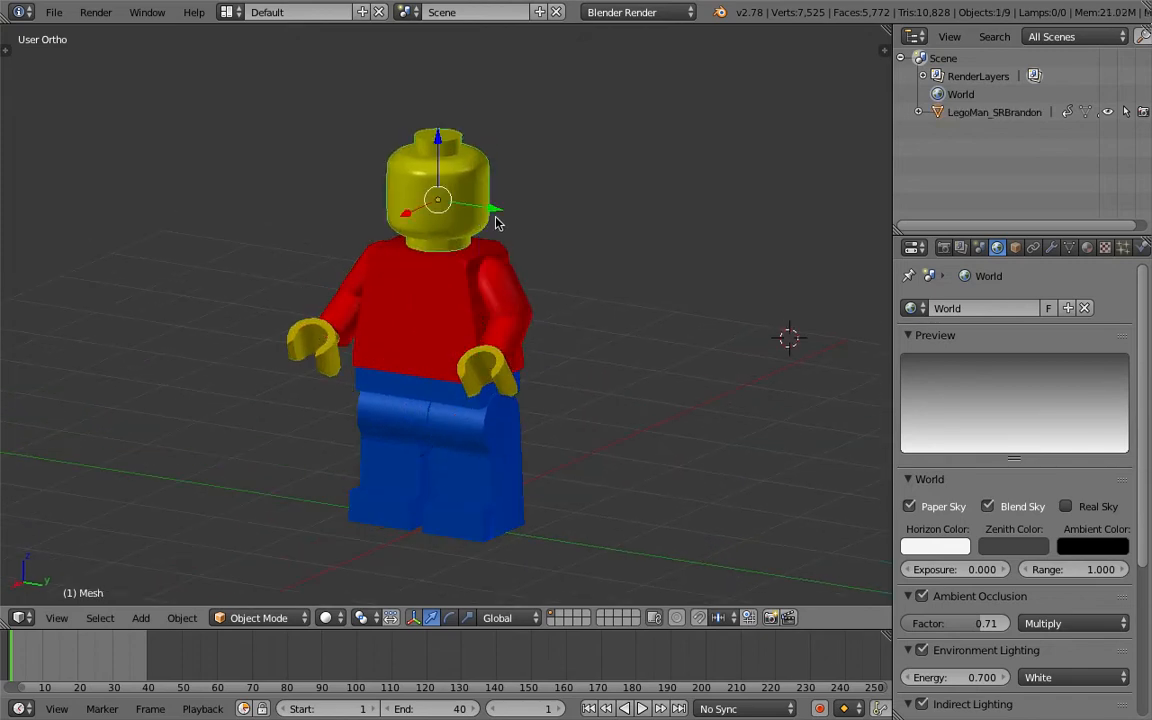
pyautogui.click(680, 12)
pyautogui.click(640, 12)
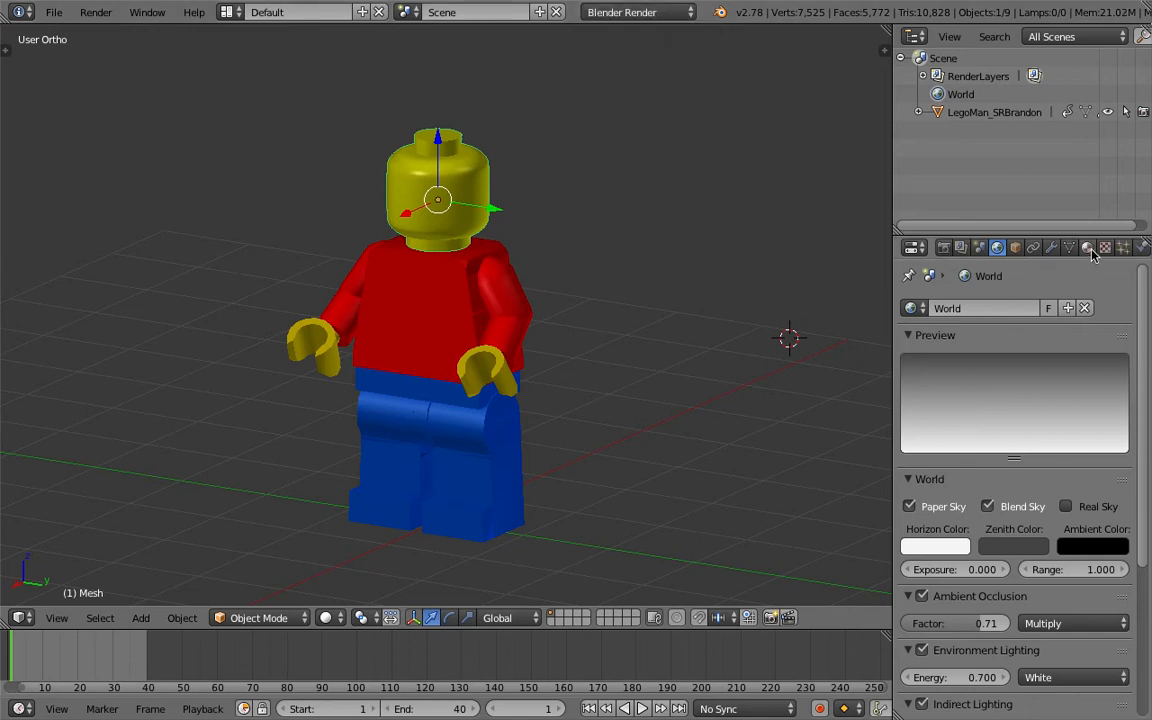
pyautogui.click(1087, 247)
pyautogui.scroll(-5, 948, 432)
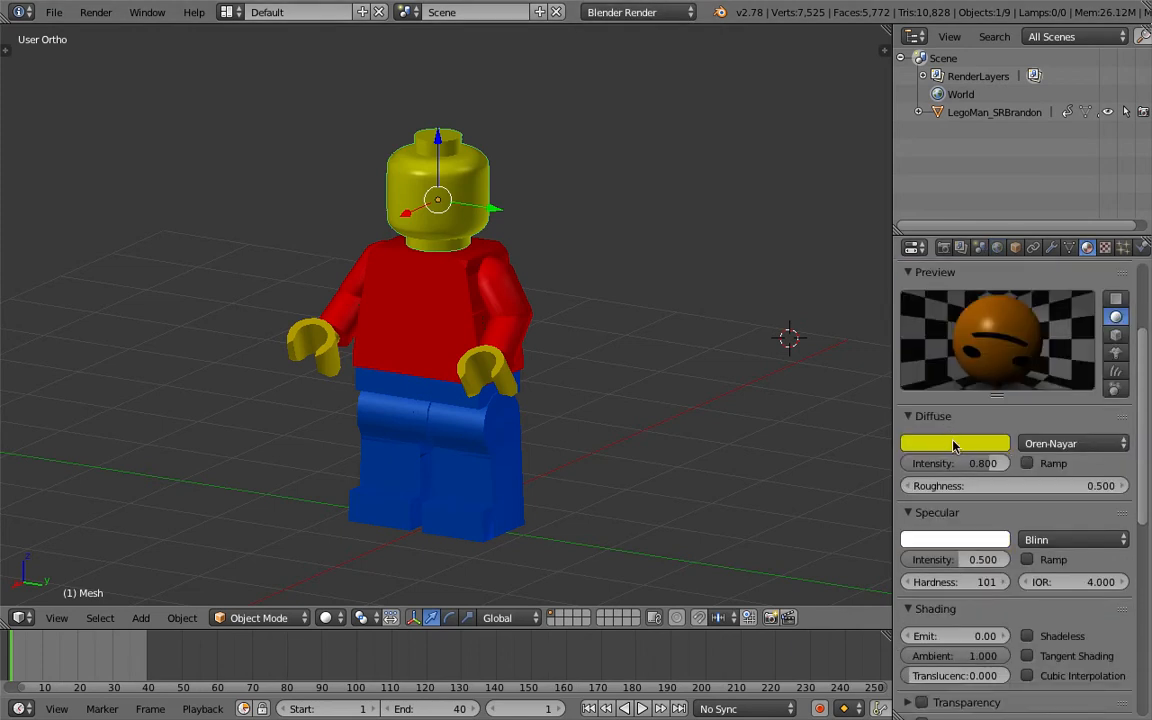
pyautogui.click(968, 445)
pyautogui.moveTo(900, 280)
pyautogui.mouseDown()
pyautogui.moveTo(939, 219)
pyautogui.moveTo(958, 285)
pyautogui.moveTo(950, 252)
pyautogui.moveTo(975, 245)
pyautogui.moveTo(920, 222)
pyautogui.moveTo(956, 218)
pyautogui.mouseUp()
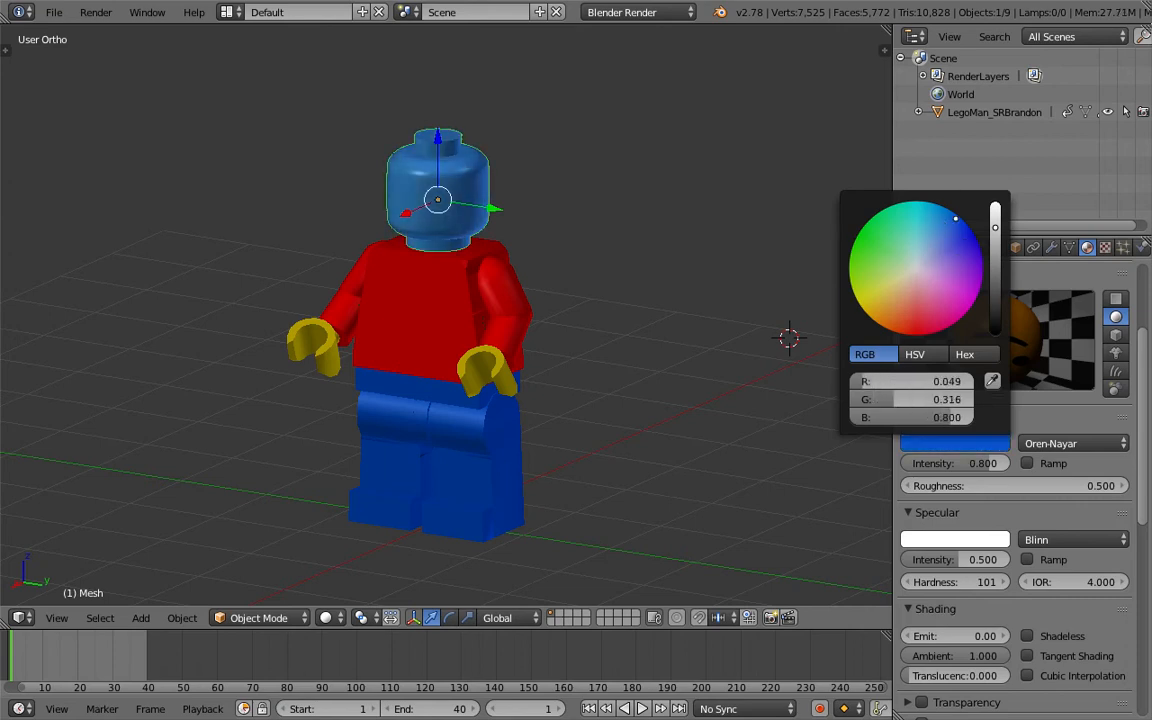
pyautogui.scroll(-2, 610, 255)
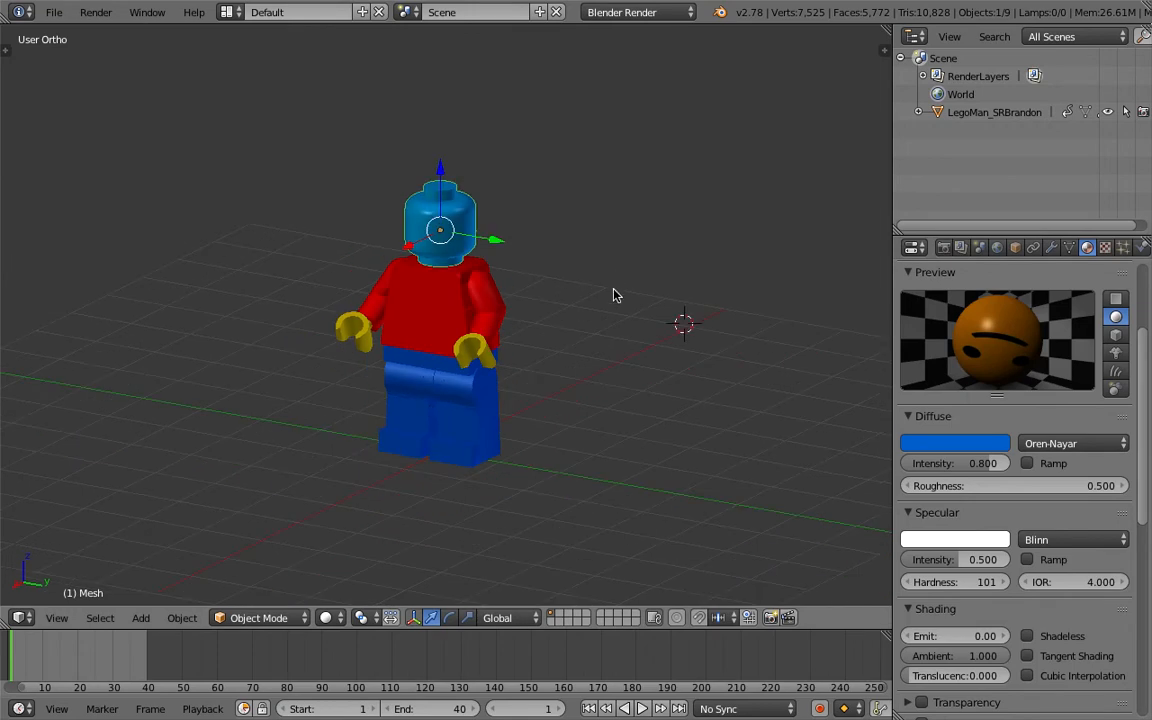
# Save the figure file and reopen the recent file lego_guy_clones_001.blend
pyautogui.press('super+s')
pyautogui.click(616, 293)
pyautogui.click(54, 12)
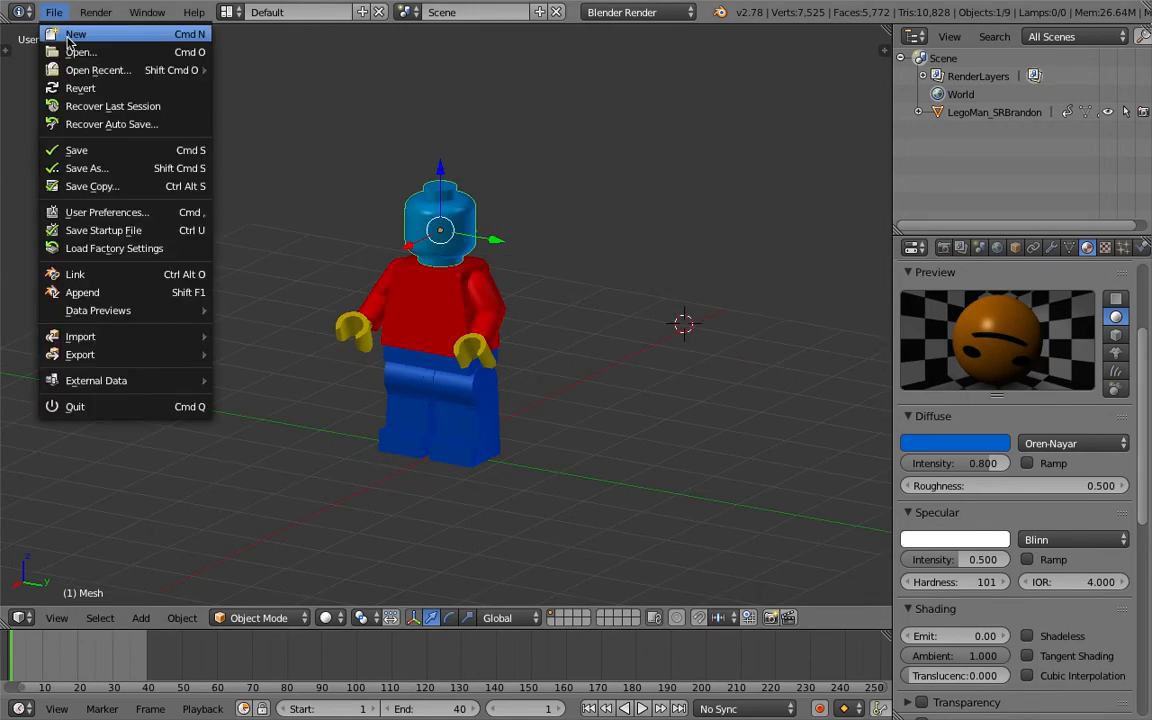
pyautogui.moveTo(105, 72)
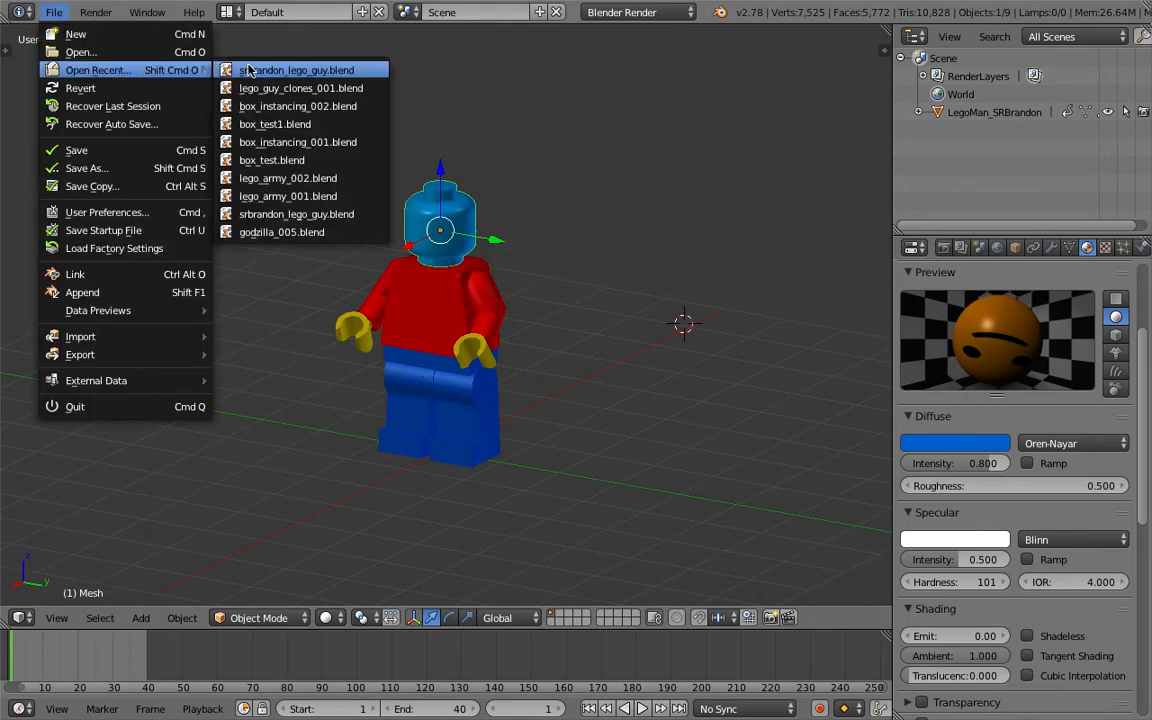
pyautogui.click(309, 88)
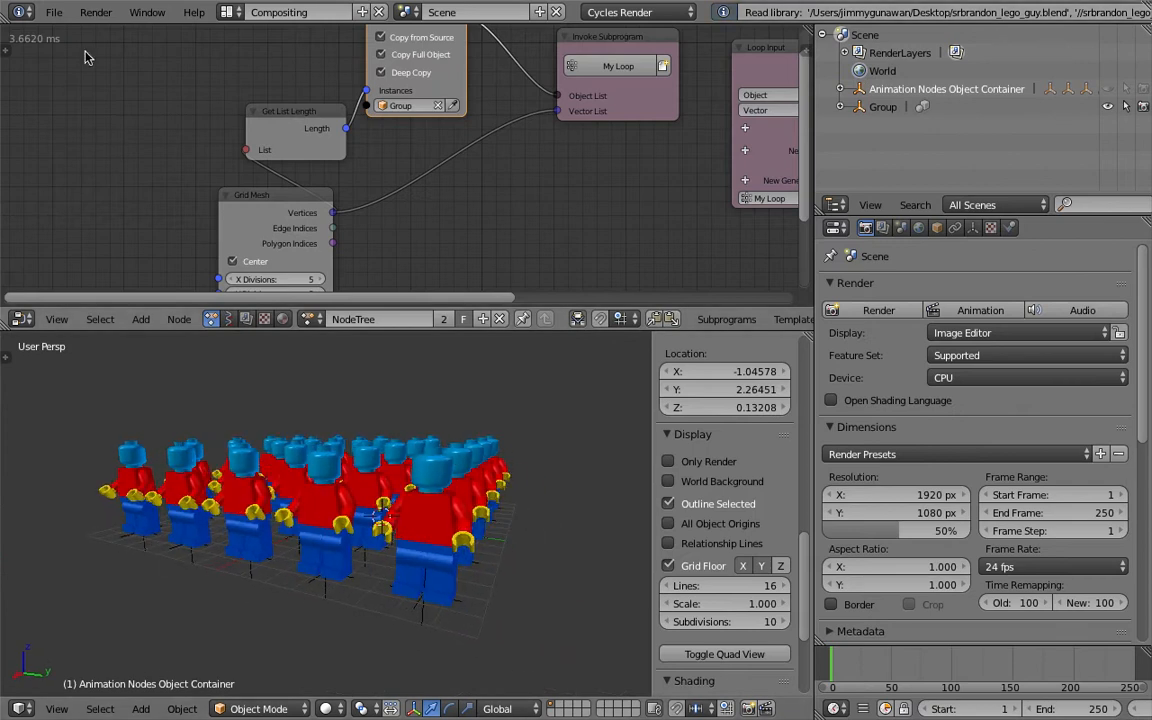
# Save the clone scene as a new version named lego_guy_clones_002.blend
pyautogui.click(54, 12)
pyautogui.click(60, 166)
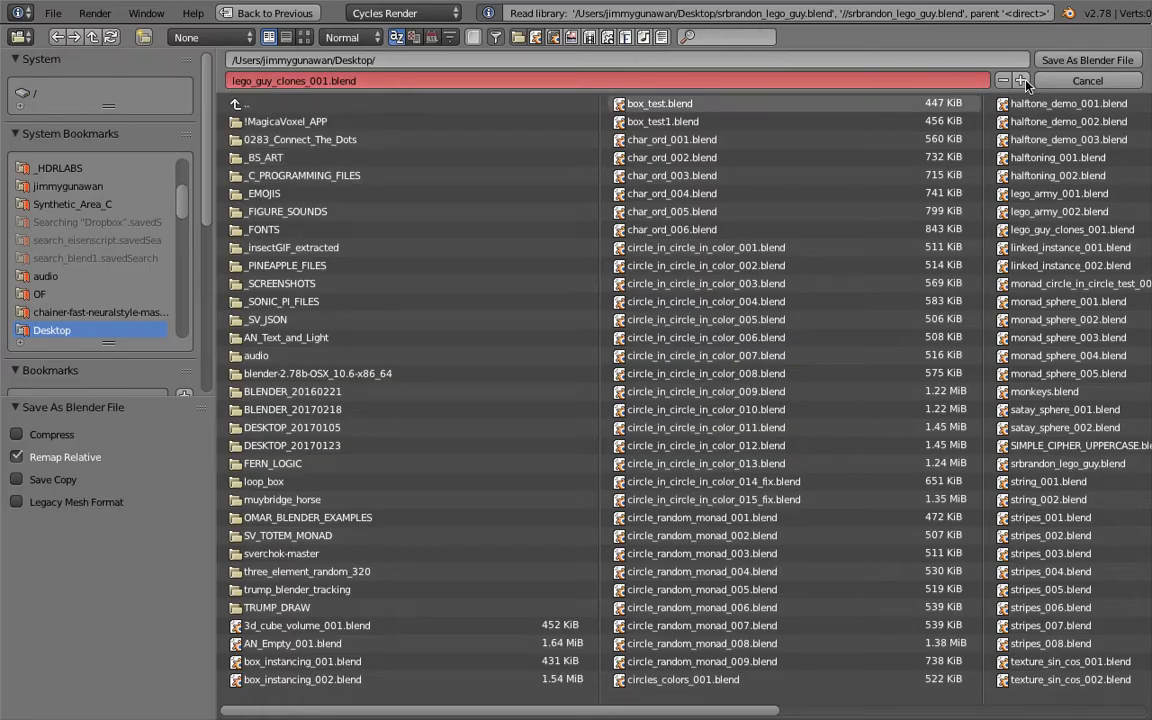
pyautogui.click(1087, 60)
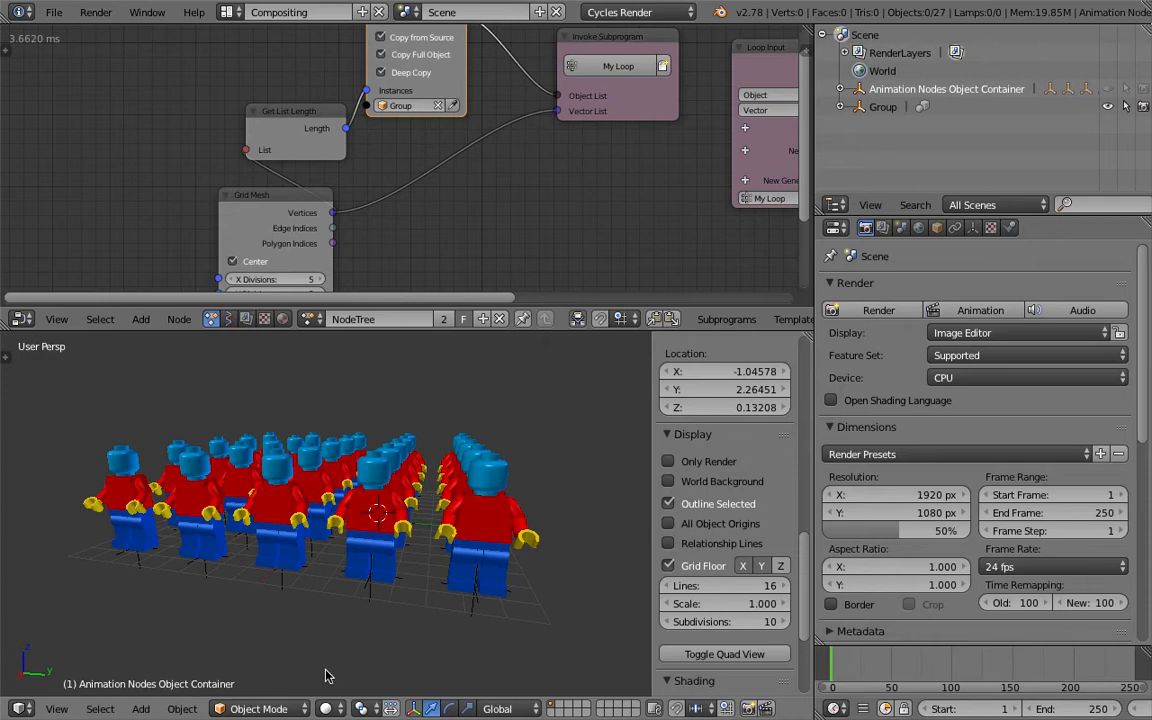
# Preview the figures with Rendered viewport shading and return to Solid shading
pyautogui.click(328, 708)
pyautogui.click(362, 588)
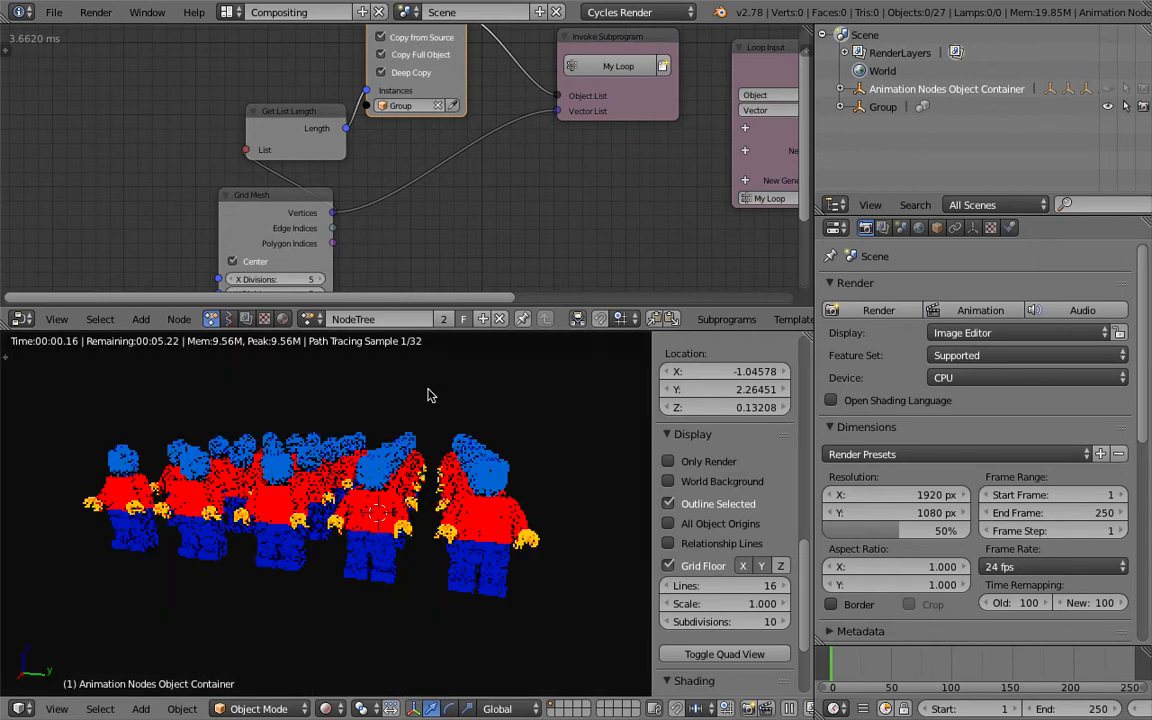
pyautogui.click(330, 708)
pyautogui.click(382, 646)
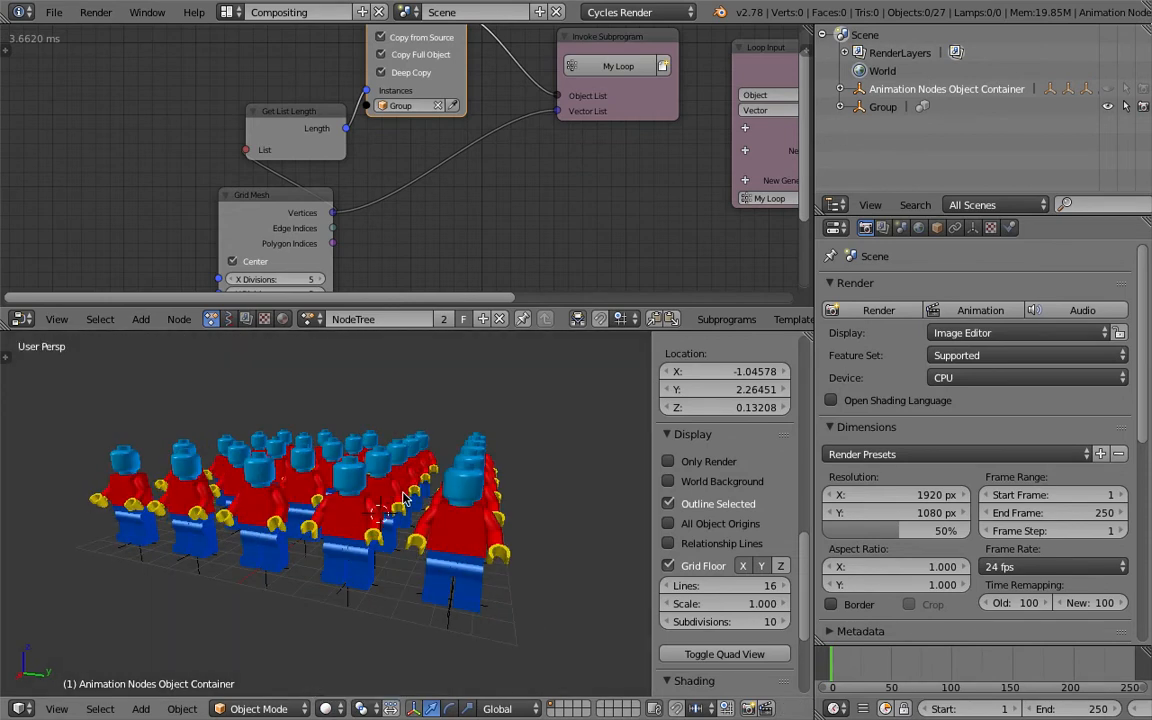
# Reopen the recent figure file srbrandon_lego_guy.blend
pyautogui.click(54, 13)
pyautogui.moveTo(90, 68)
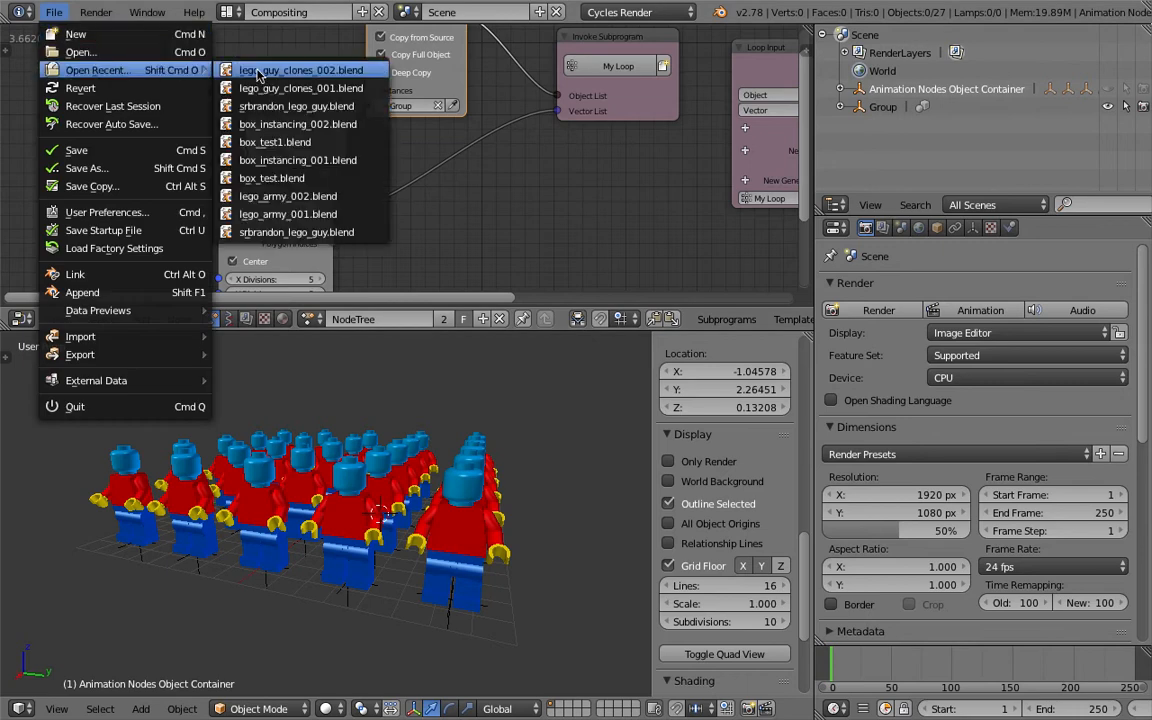
pyautogui.click(297, 105)
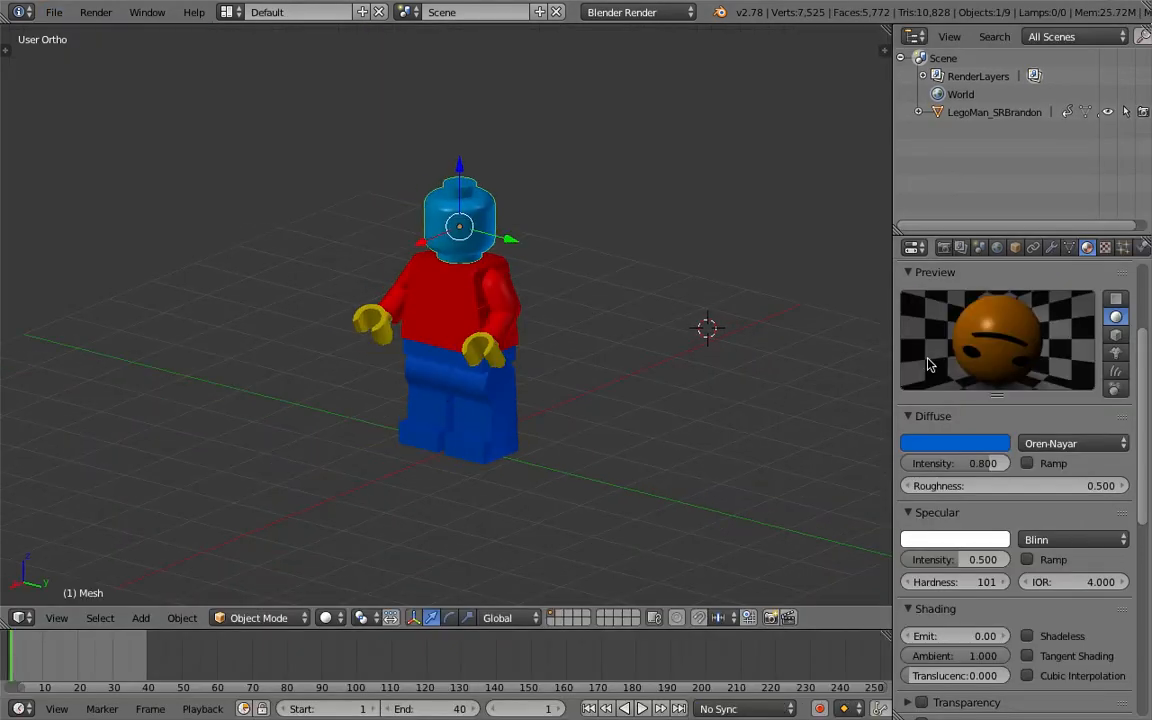
# Set the diffuse color of the Lego head's material to golden yellow (R 1.000, G 0.778, B 0.038)
pyautogui.click(975, 451)
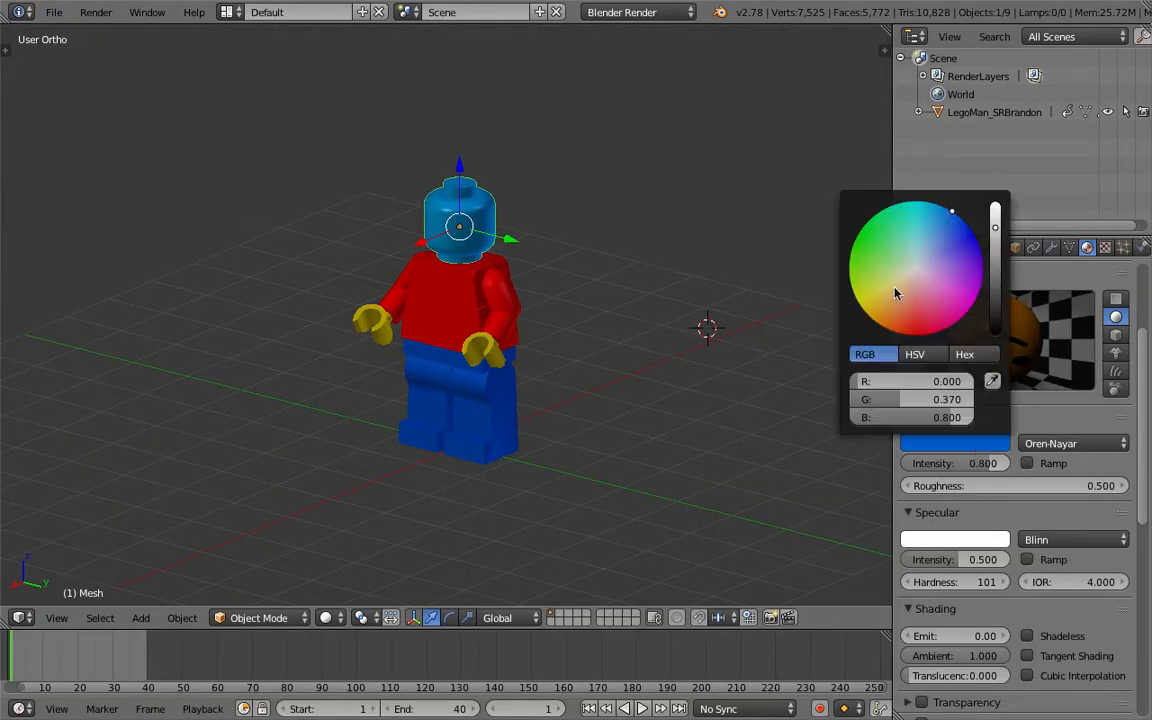
pyautogui.click(864, 299)
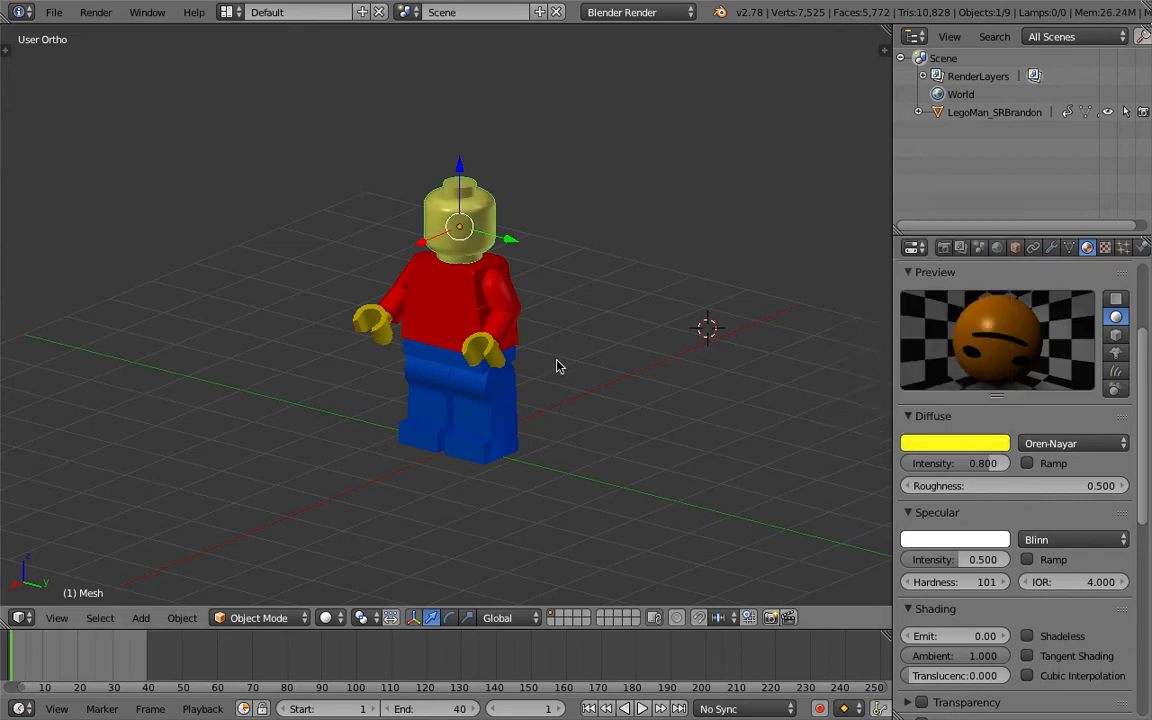
pyautogui.scroll(2, 558, 363)
pyautogui.moveTo(558, 363); pyautogui.dragTo(548, 357, button='middle')
pyautogui.rightClick(497, 393)
pyautogui.rightClick(467, 245)
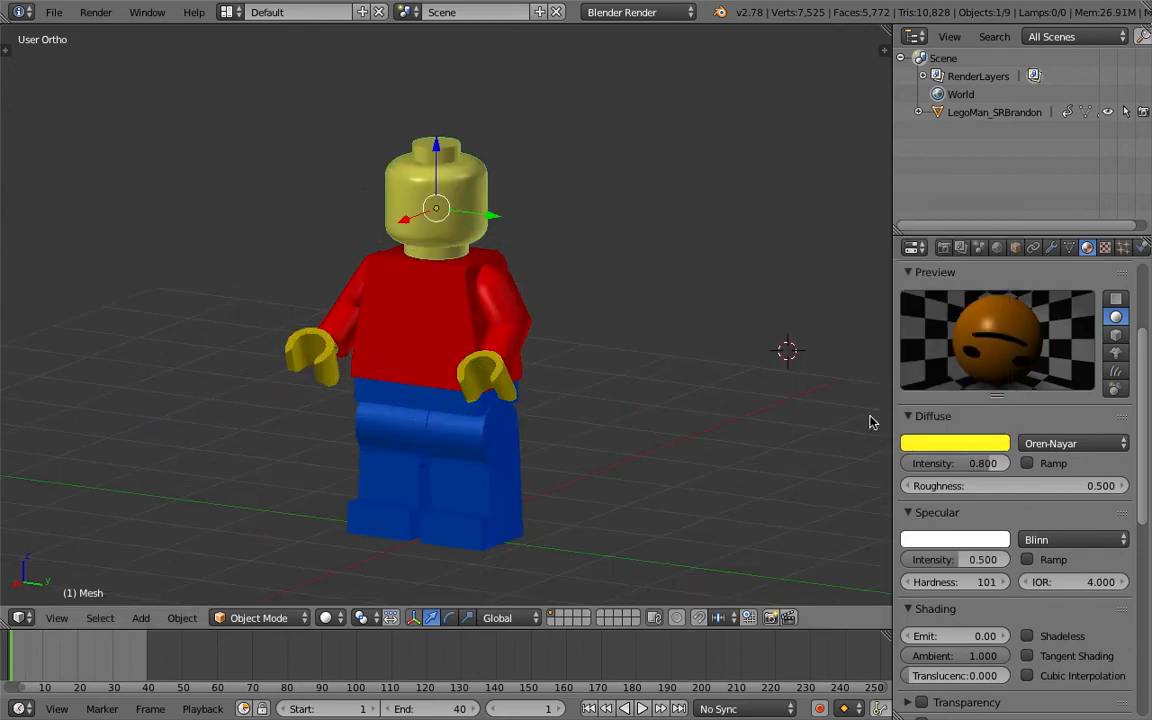
pyautogui.click(940, 443)
pyautogui.click(870, 311)
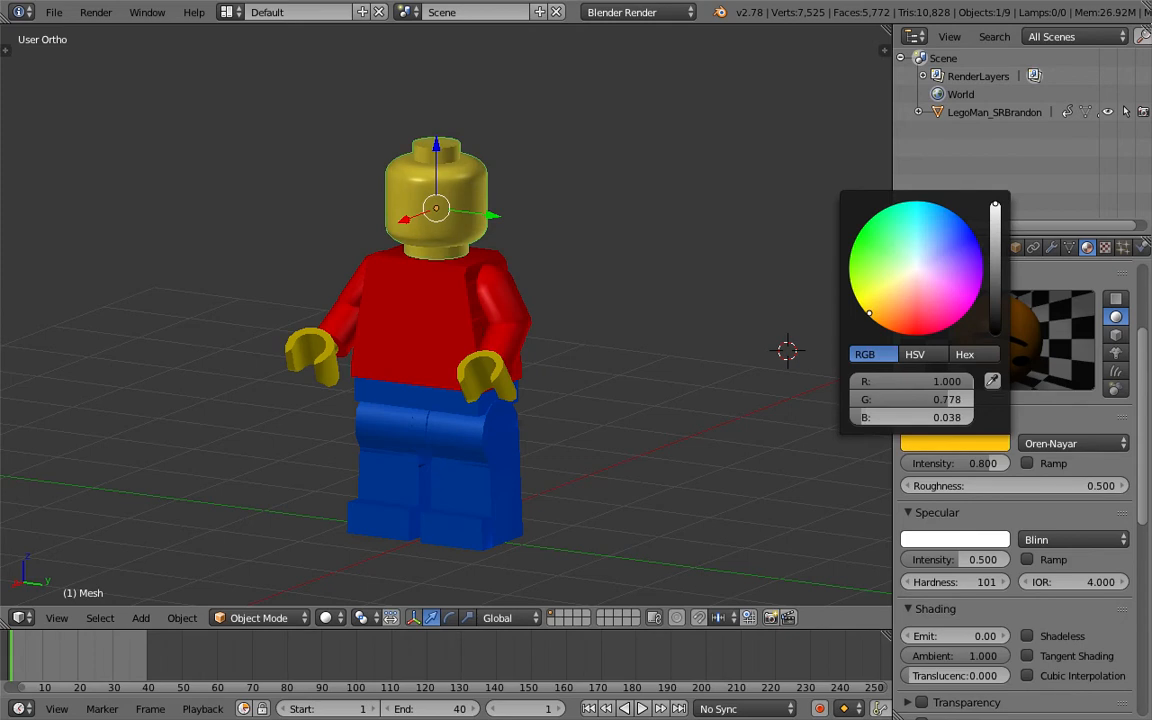
pyautogui.rightClick(496, 364)
pyautogui.rightClick(480, 226)
# Change the diffuse color of the Lego torso's material to pink
pyautogui.moveTo(545, 243); pyautogui.dragTo(589, 324, button='middle')
pyautogui.rightClick(445, 287)
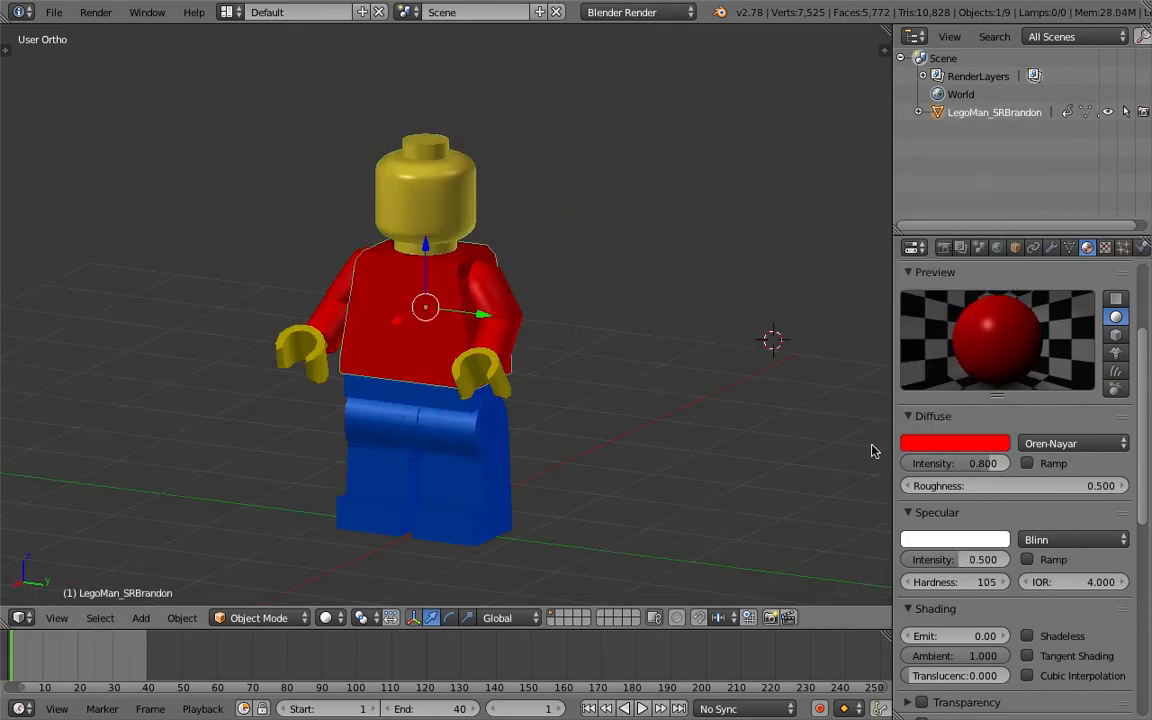
pyautogui.click(929, 446)
pyautogui.moveTo(913, 264)
pyautogui.mouseDown()
pyautogui.moveTo(927, 237)
pyautogui.moveTo(909, 211)
pyautogui.moveTo(911, 297)
pyautogui.moveTo(952, 291)
pyautogui.mouseUp()
pyautogui.moveTo(561, 262); pyautogui.dragTo(553, 255, button='middle')
# Reopen the recent file lego_guy_clones_002.blend and save it with the updated linked figures
pyautogui.click(50, 12)
pyautogui.moveTo(98, 70)
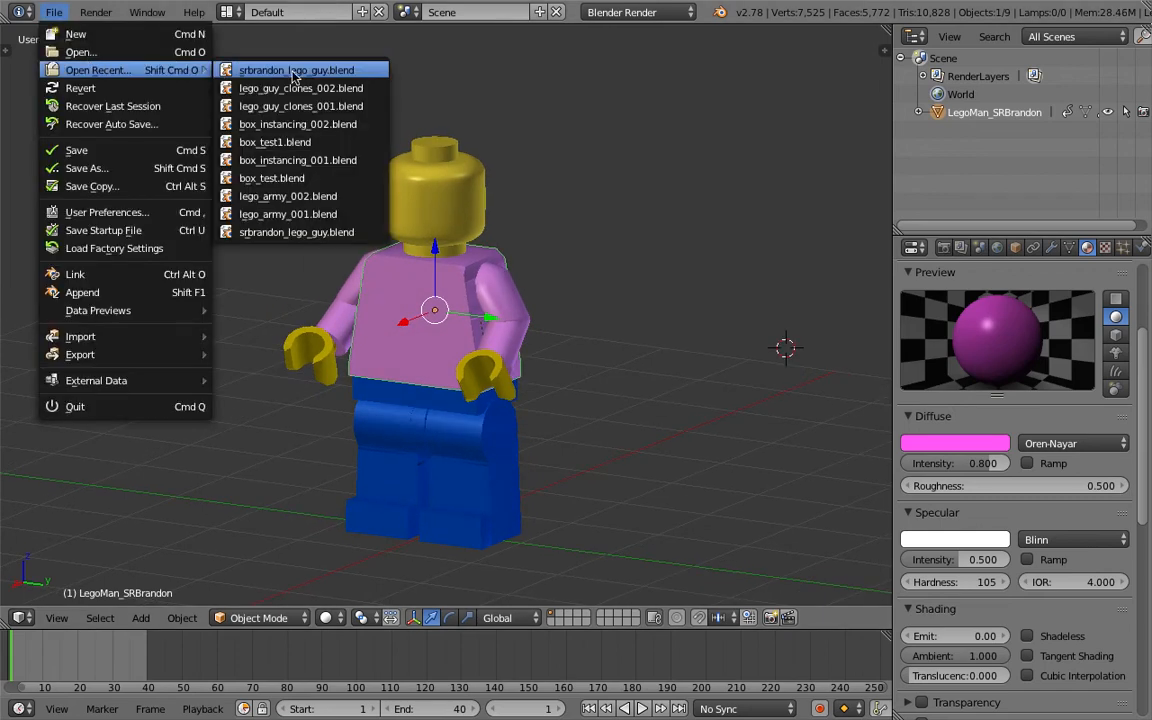
pyautogui.click(320, 88)
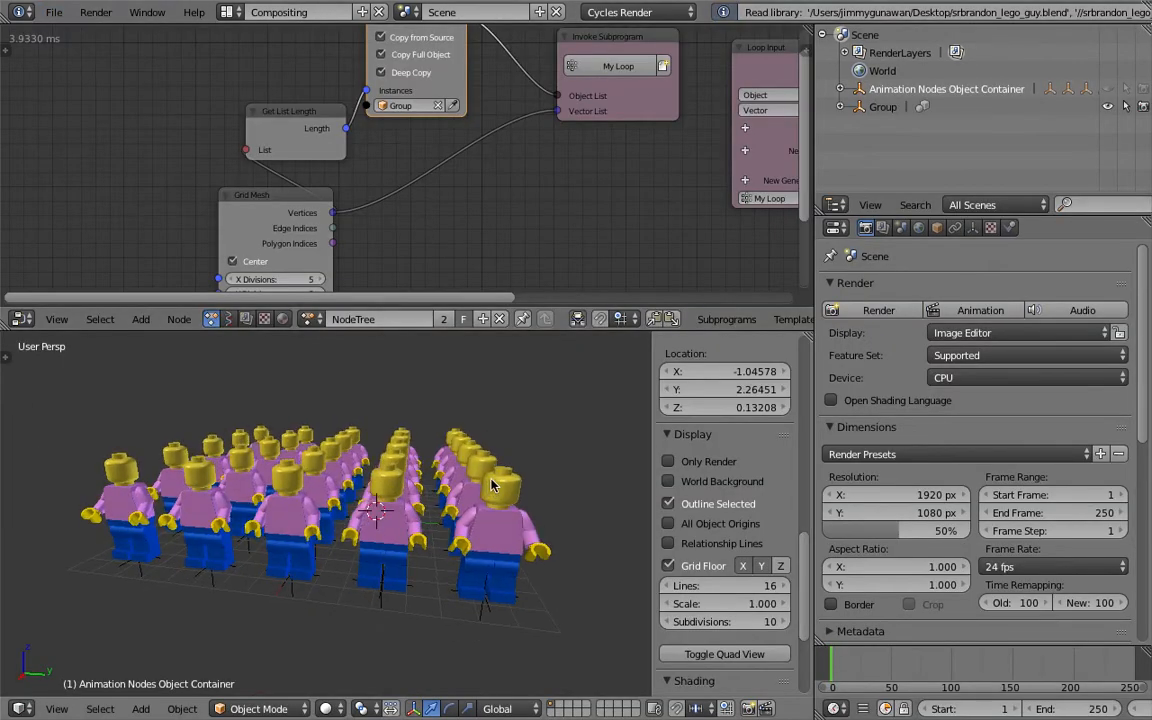
pyautogui.press('super+s')
pyautogui.click(520, 516)
# Hide the 3D viewport's properties region and frame the whole grid of figures
pyautogui.moveTo(373, 634); pyautogui.dragTo(368, 634, button='middle')
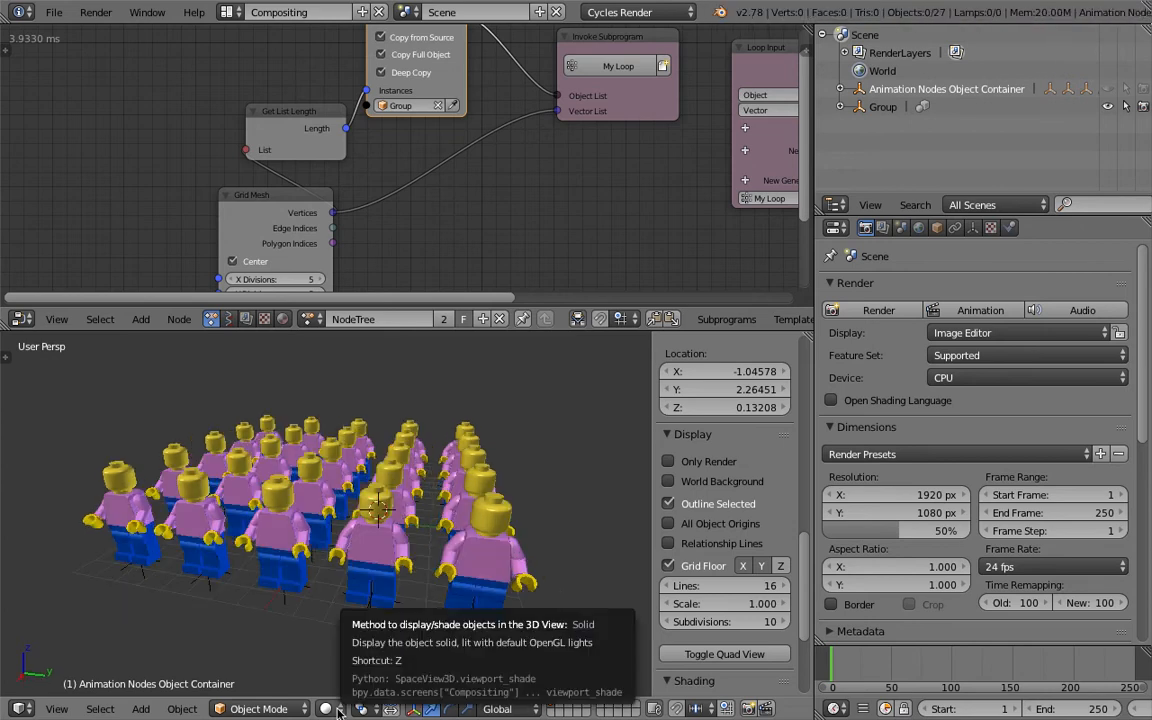
pyautogui.moveTo(368, 545)
pyautogui.mouseDown(button='middle')
pyautogui.moveTo(317, 548)
pyautogui.moveTo(406, 456)
pyautogui.moveTo(427, 525)
pyautogui.moveTo(416, 520)
pyautogui.mouseUp(button='middle')
pyautogui.press('n')
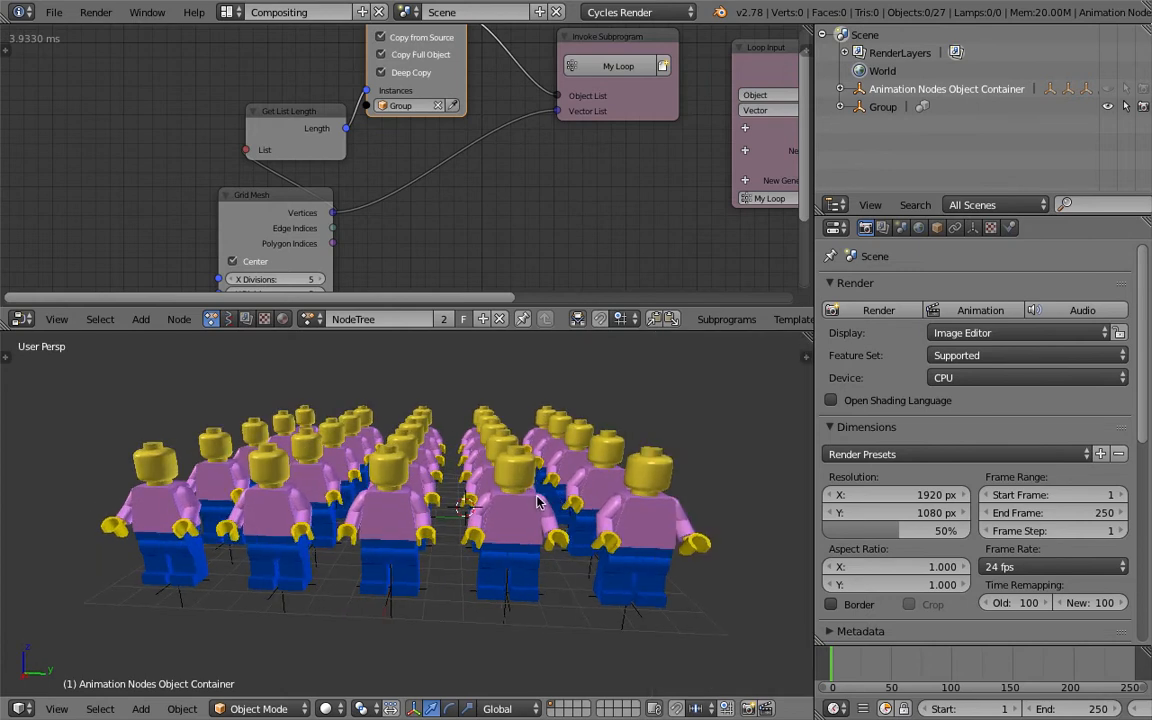
pyautogui.moveTo(556, 490); pyautogui.dragTo(510, 513, button='middle')
pyautogui.scroll(-2, 510, 513)
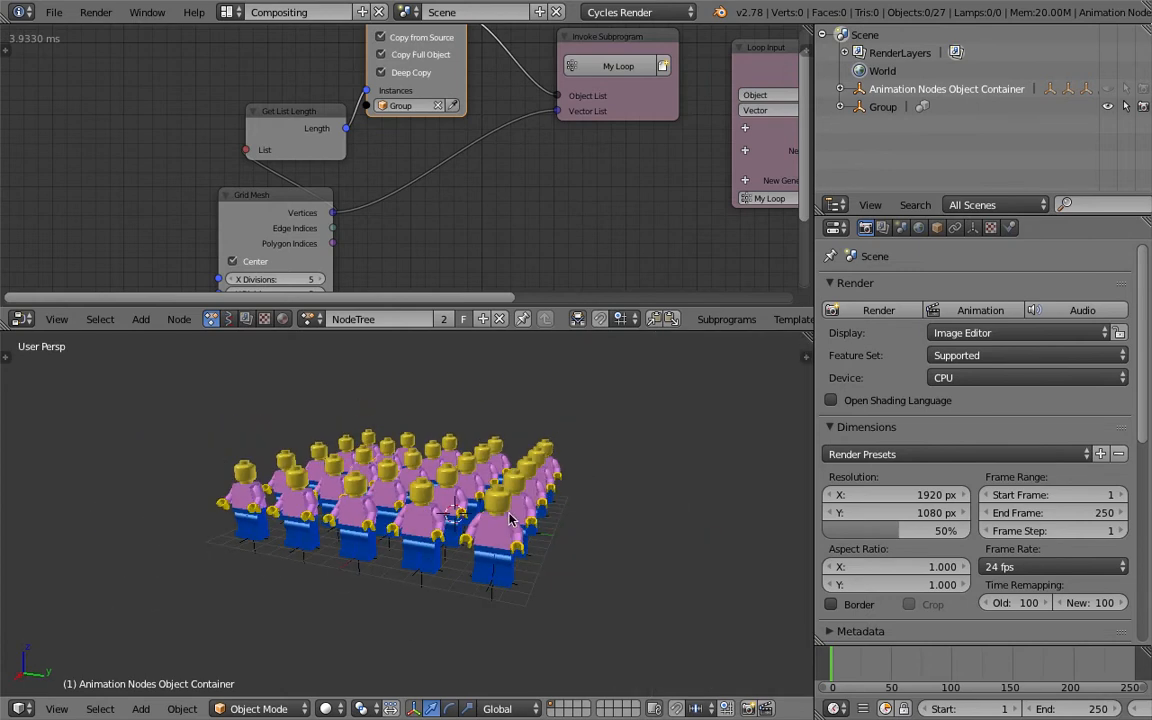
# Preview the grid with Rendered viewport shading, and switch the viewport to Texture shading
pyautogui.click(329, 709)
pyautogui.click(352, 586)
pyautogui.click(329, 709)
pyautogui.click(360, 625)
# Select a front-row figure and expand the Group empty in the Outliner to examine its linked group
pyautogui.rightClick(457, 530)
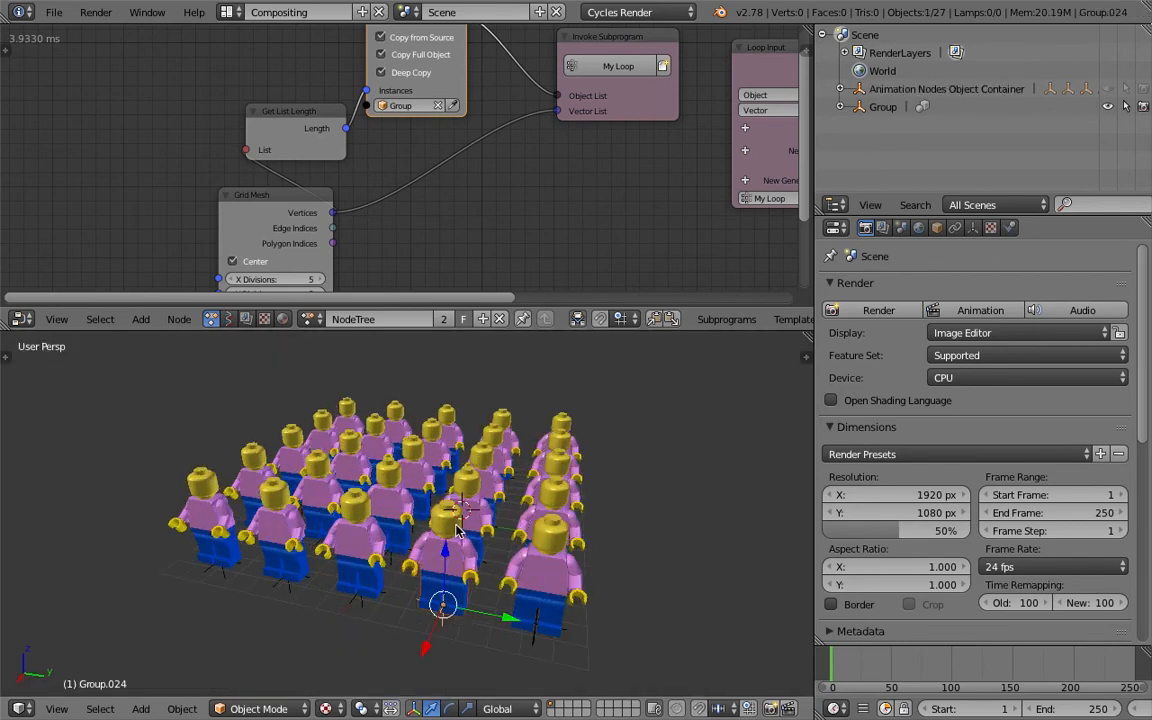
pyautogui.moveTo(478, 470); pyautogui.dragTo(445, 478, button='middle')
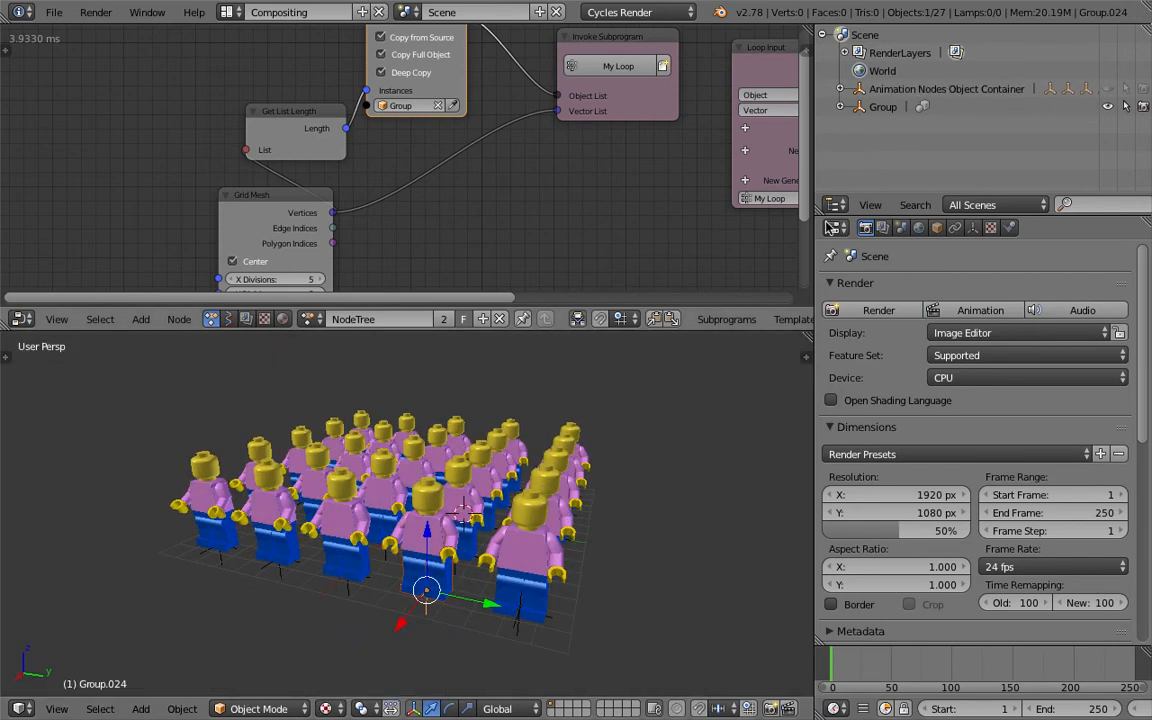
pyautogui.click(841, 90)
pyautogui.click(841, 90)
pyautogui.moveTo(720, 502)
pyautogui.mouseDown(button='middle')
pyautogui.moveTo(580, 541)
pyautogui.moveTo(502, 447)
pyautogui.mouseUp(button='middle')
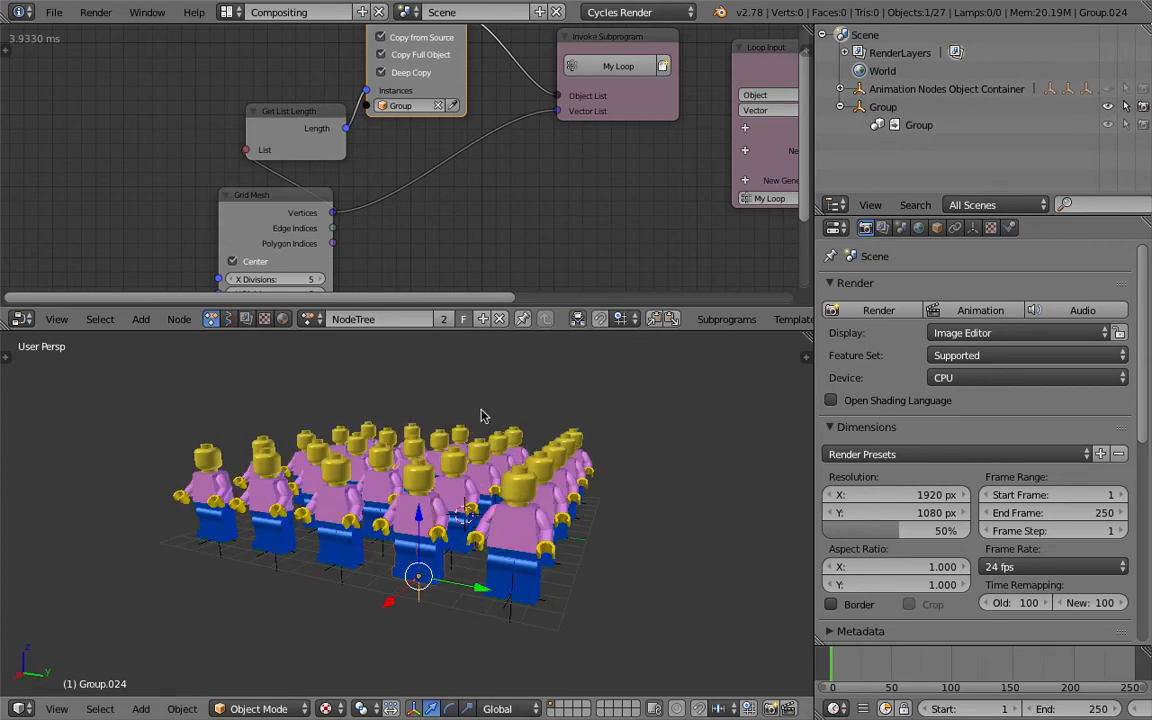
pyautogui.moveTo(548, 540); pyautogui.dragTo(597, 509, button='middle')
pyautogui.moveTo(408, 458); pyautogui.dragTo(388, 464, button='middle')
pyautogui.moveTo(448, 440); pyautogui.dragTo(482, 425, button='middle')
# Save over the clone file and bring the Grid Mesh node's division and distance settings into view
pyautogui.hotkey('ctrl', 's')
pyautogui.press('Return')
pyautogui.moveTo(435, 241); pyautogui.dragTo(360, 159, button='middle')
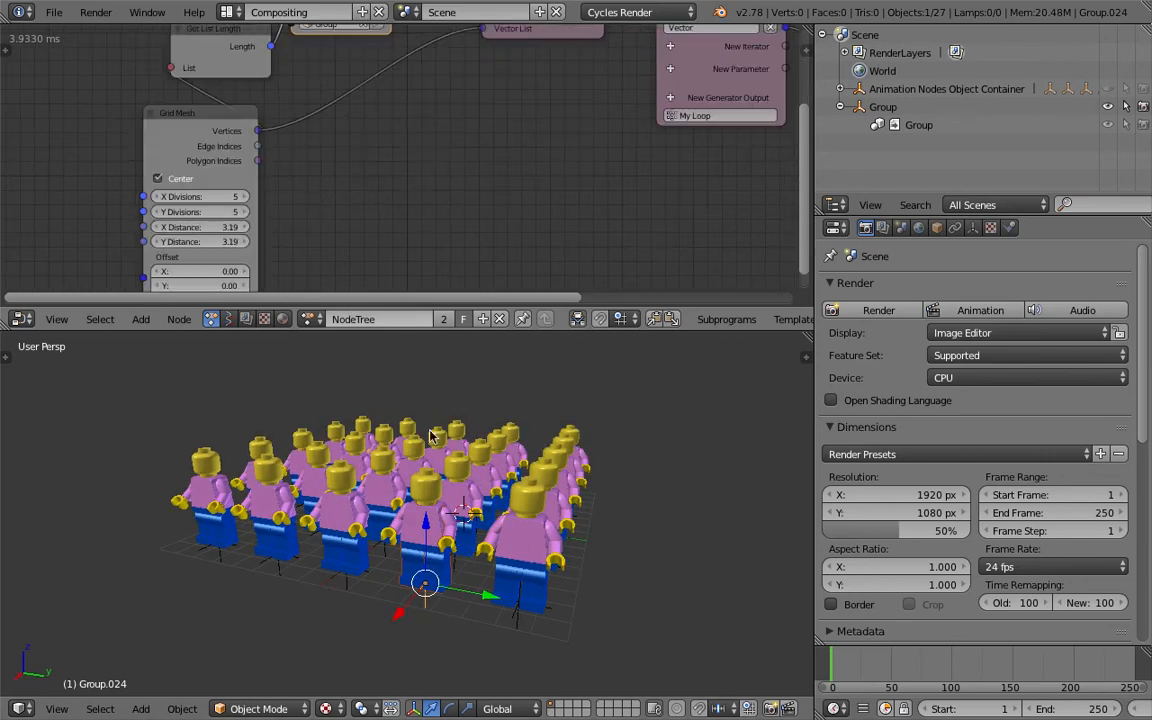
# Move the Object Transforms Output node farther from the Loop Input node and save over the clone file
pyautogui.moveTo(430, 435); pyautogui.dragTo(500, 437, button='middle')
pyautogui.hotkey('ctrl', 's')
pyautogui.press('Return')
pyautogui.moveTo(770, 55); pyautogui.dragTo(320, 153, button='middle')
pyautogui.moveTo(522, 145); pyautogui.dragTo(618, 62)
pyautogui.hotkey('ctrl', 's')
pyautogui.press('Return')
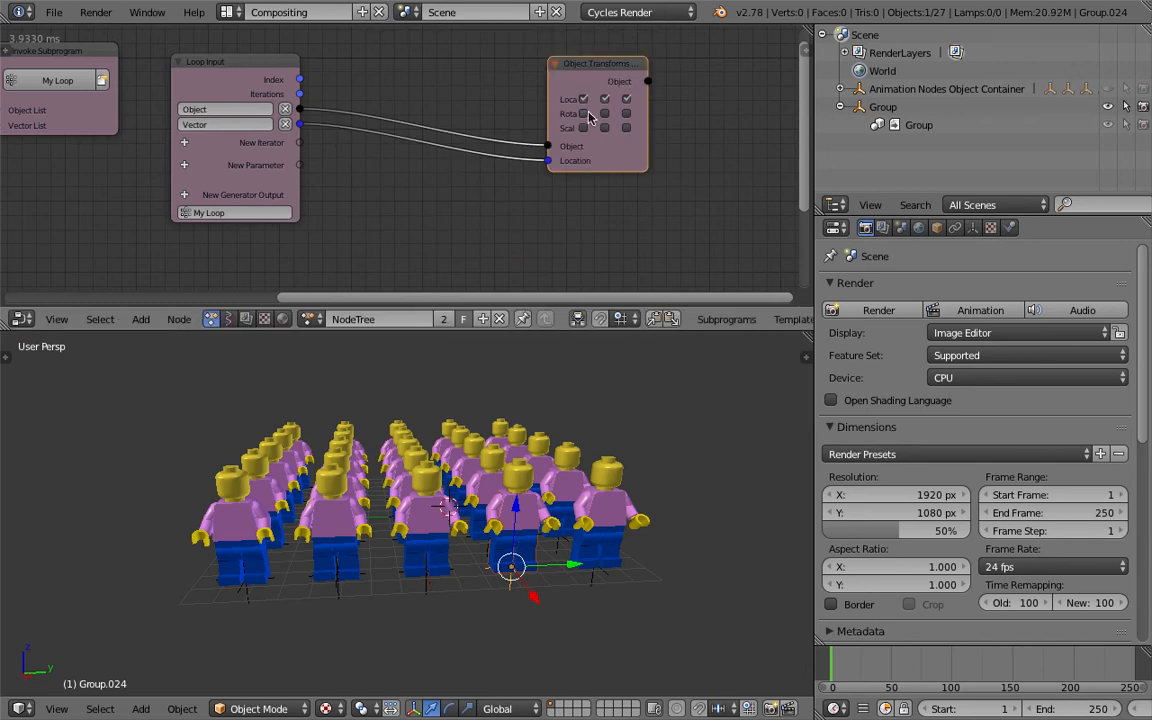
# Enable X, Y and Z rotation on the Object Transforms Output node, set Z rotation to about 27.54°, and save
pyautogui.click(584, 114)
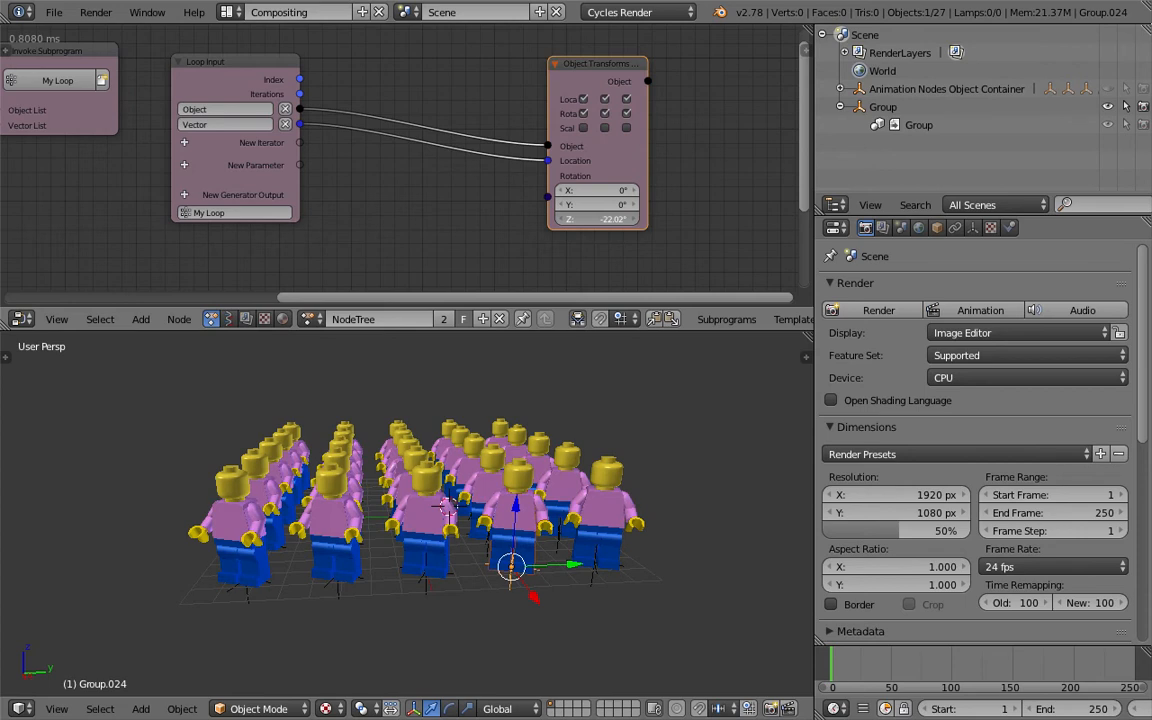
pyautogui.moveTo(450, 505); pyautogui.dragTo(441, 539, button='middle')
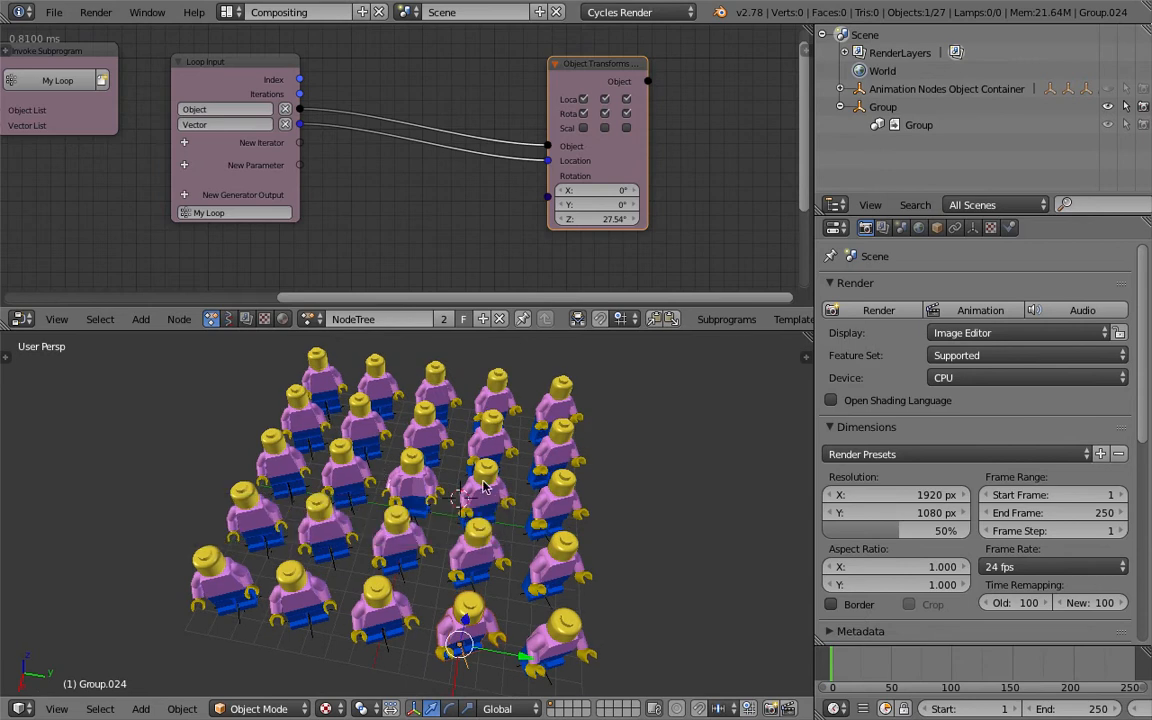
pyautogui.scroll(-1, 489, 478)
pyautogui.moveTo(468, 273); pyautogui.dragTo(459, 224, button='middle')
pyautogui.hotkey('ctrl', 's')
pyautogui.click(468, 213)
# Move the Object Transforms Output node farther away to make room for another node, and save over the file
pyautogui.moveTo(608, 110); pyautogui.dragTo(675, 70)
pyautogui.moveTo(524, 275); pyautogui.dragTo(517, 283, button='middle')
pyautogui.moveTo(445, 430); pyautogui.dragTo(475, 530, button='middle')
pyautogui.hotkey('ctrl', 's')
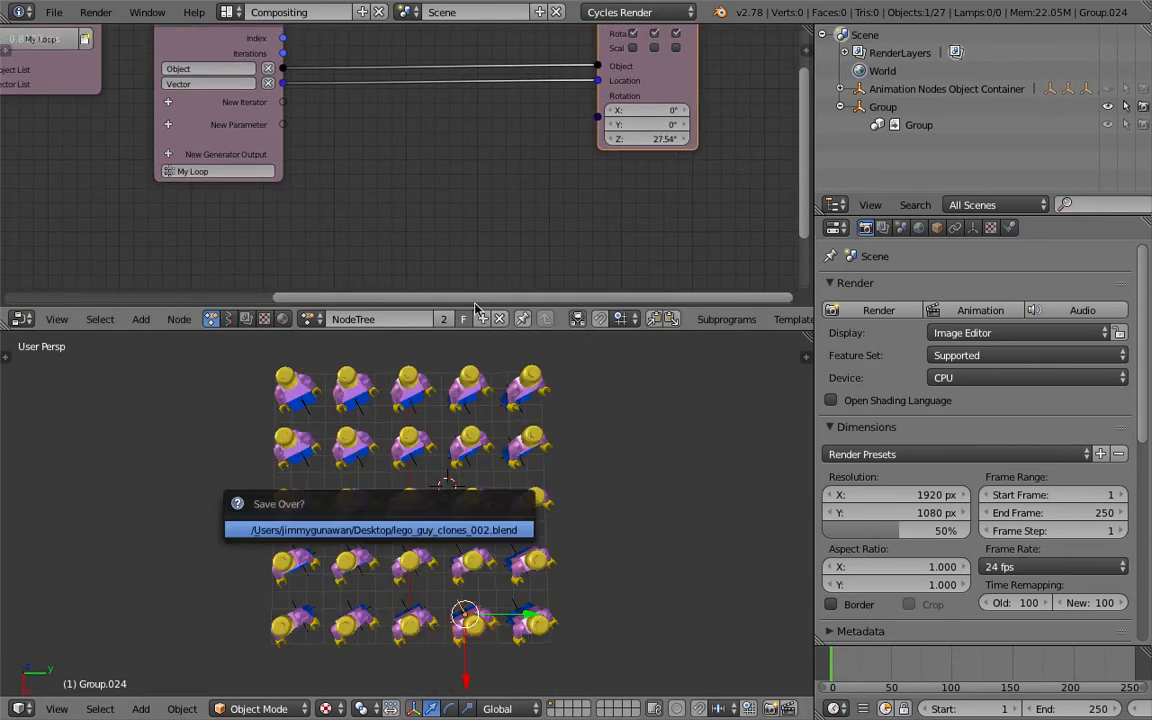
# Find the Euler Wiggle node, add it between the Loop Input and Object Transforms Output nodes, and save over the file
pyautogui.hotkey('ctrl', 'a')
pyautogui.write('eu')
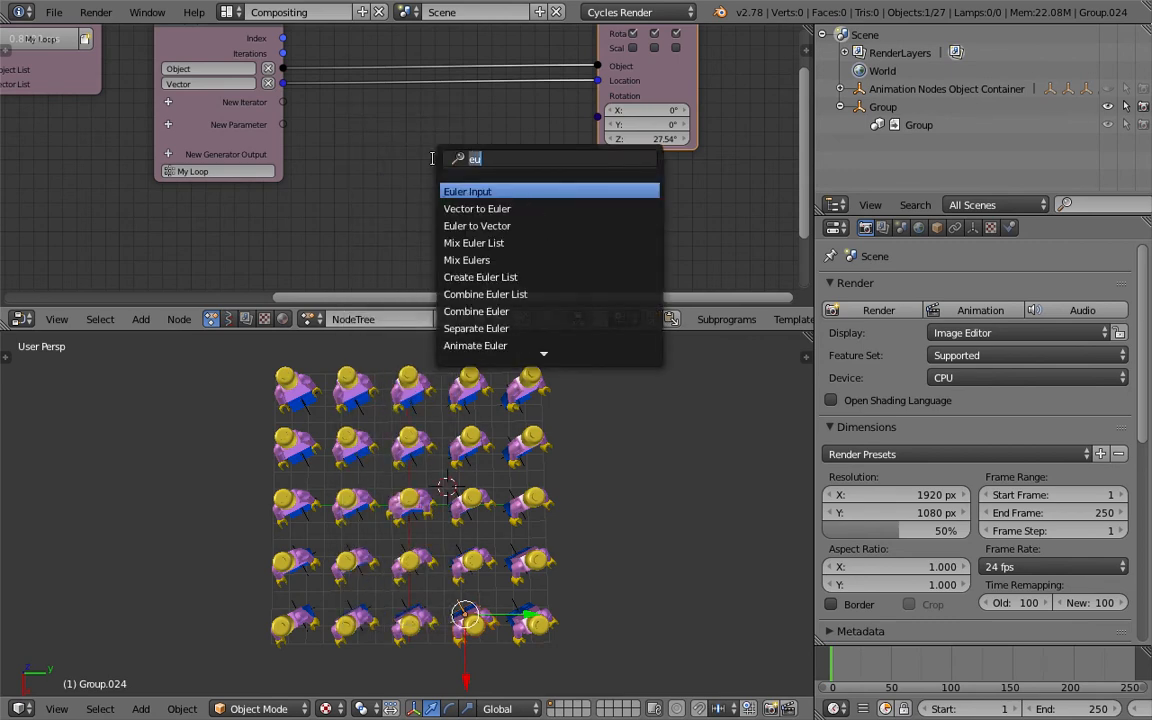
pyautogui.write('random')
pyautogui.hotkey('ctrl', 'a')
pyautogui.write('wiggle')
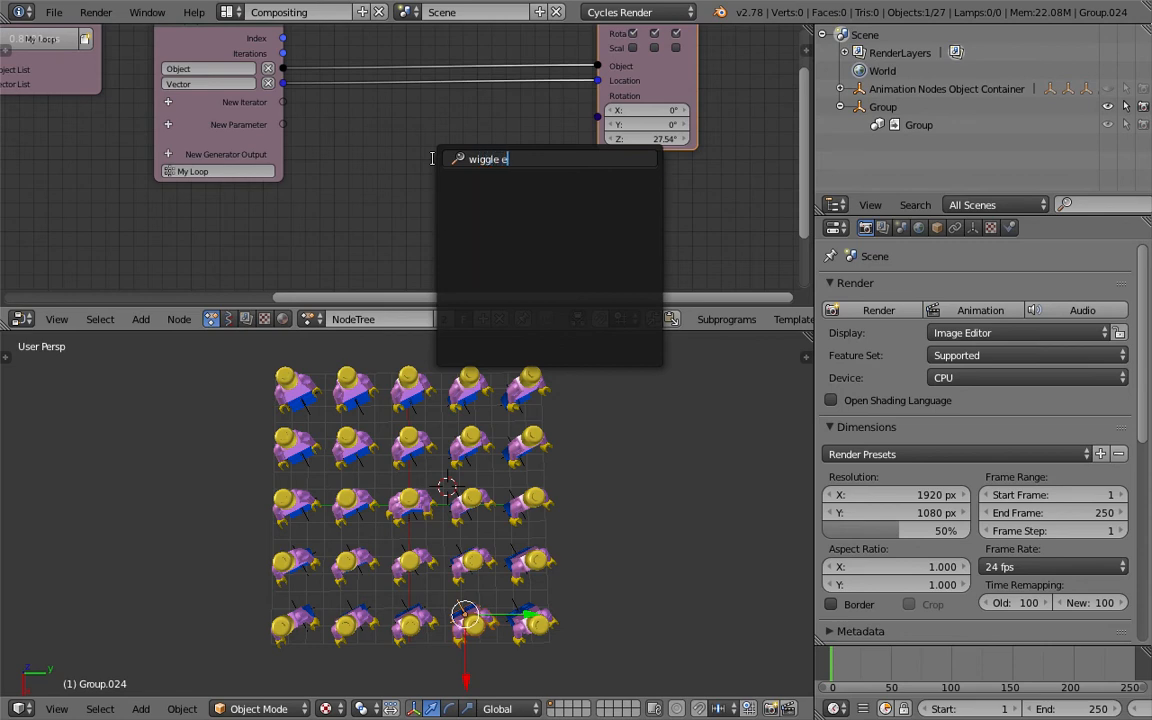
pyautogui.press('BackSpace')
pyautogui.write('euler wi')
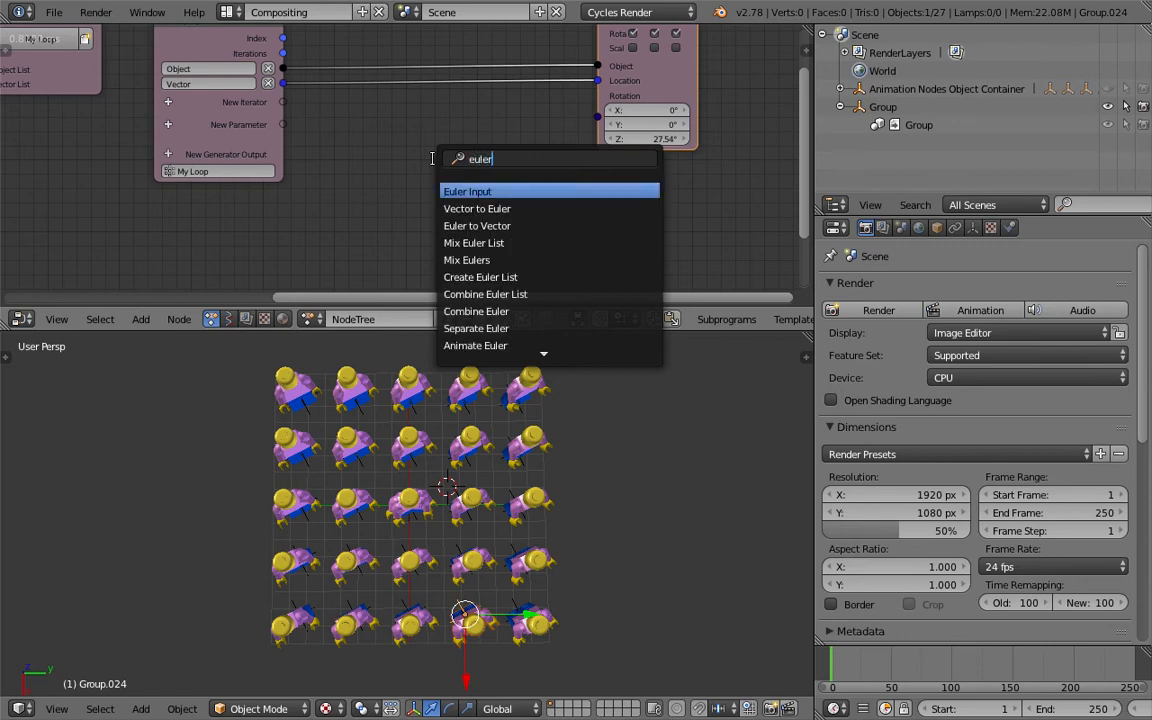
pyautogui.press('Return')
pyautogui.click(433, 163)
pyautogui.hotkey('ctrl', 's')
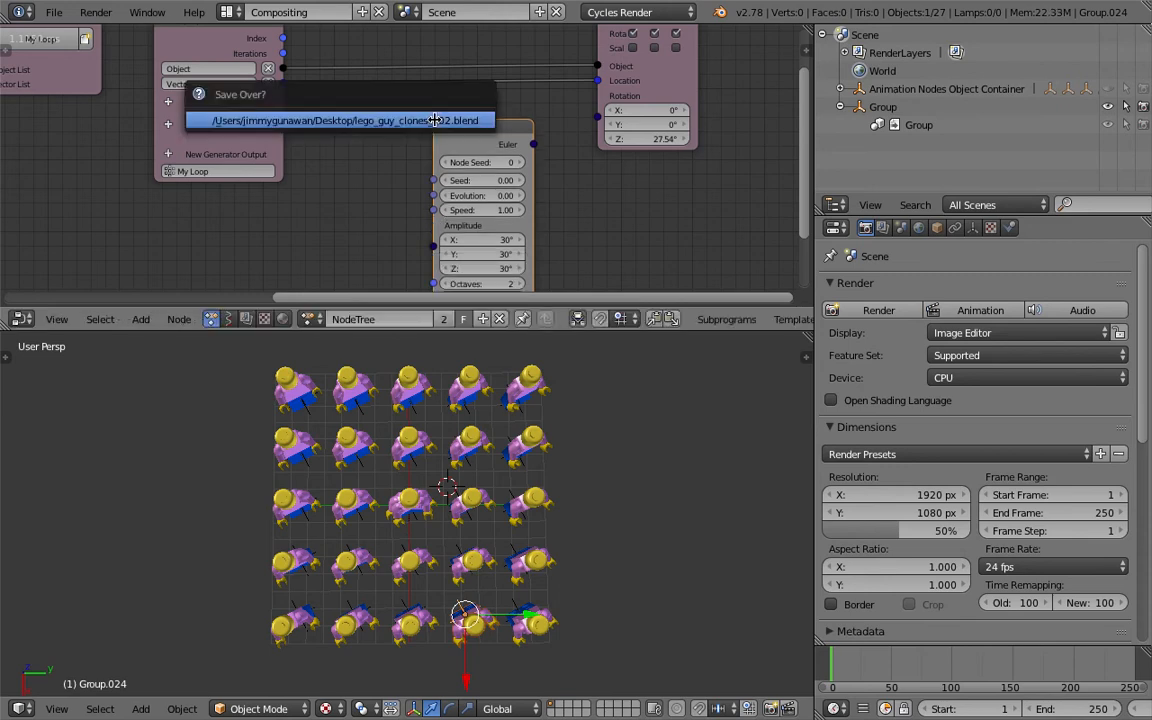
pyautogui.click(437, 119)
# Link the Loop Input's Index to the Euler Wiggle's Seed
pyautogui.scroll(-2, 400, 144)
pyautogui.moveTo(332, 144); pyautogui.dragTo(322, 170, button='middle')
pyautogui.scroll(1, 300, 138)
pyautogui.moveTo(285, 73); pyautogui.dragTo(304, 81)
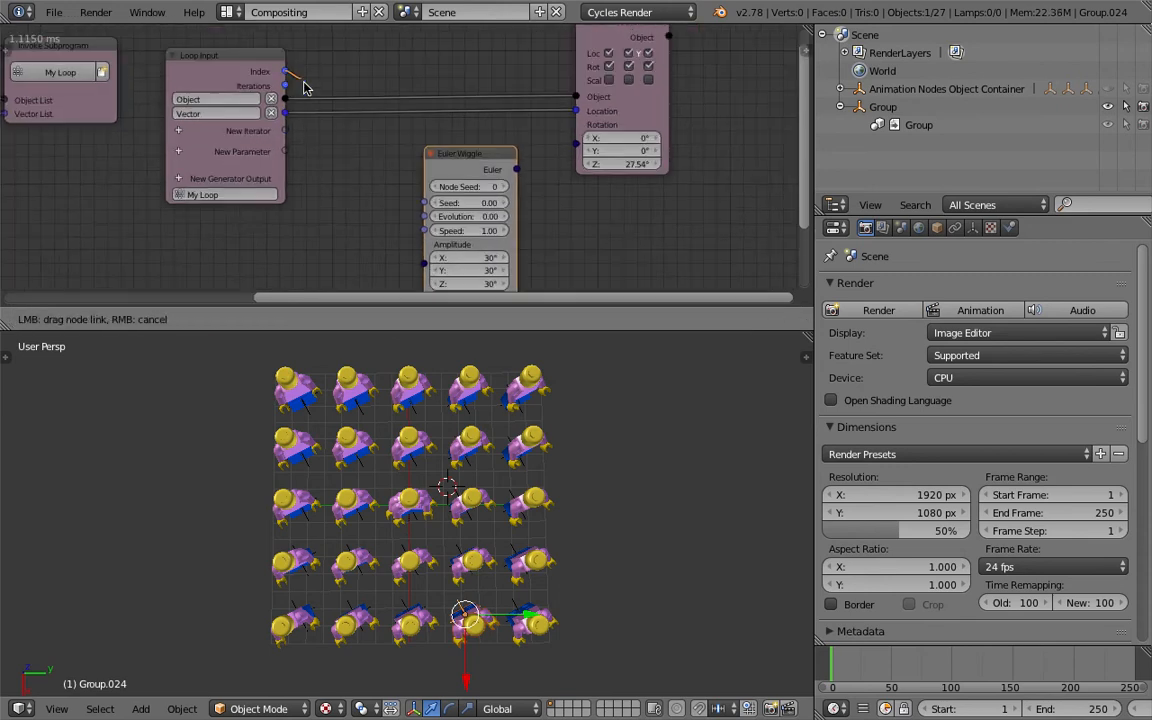
pyautogui.moveTo(420, 205); pyautogui.dragTo(424, 203)
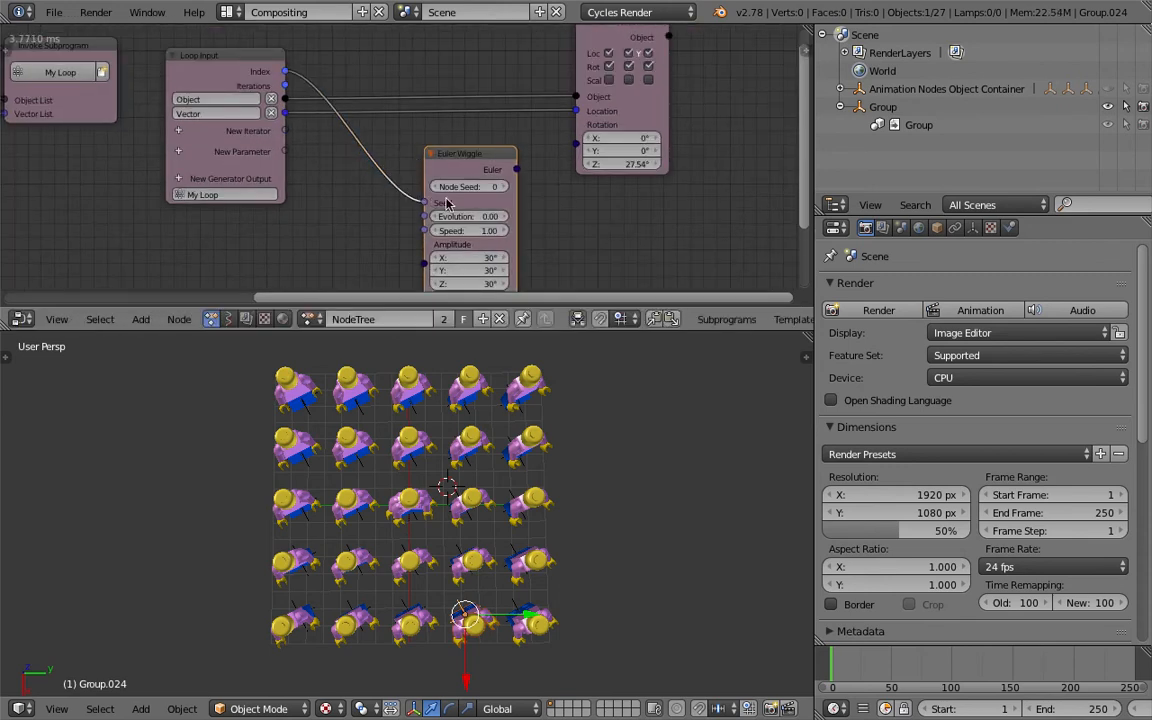
# Set the Euler Wiggle's amplitude to 0° on X and Y and 180° on Z
pyautogui.scroll(-2, 513, 205)
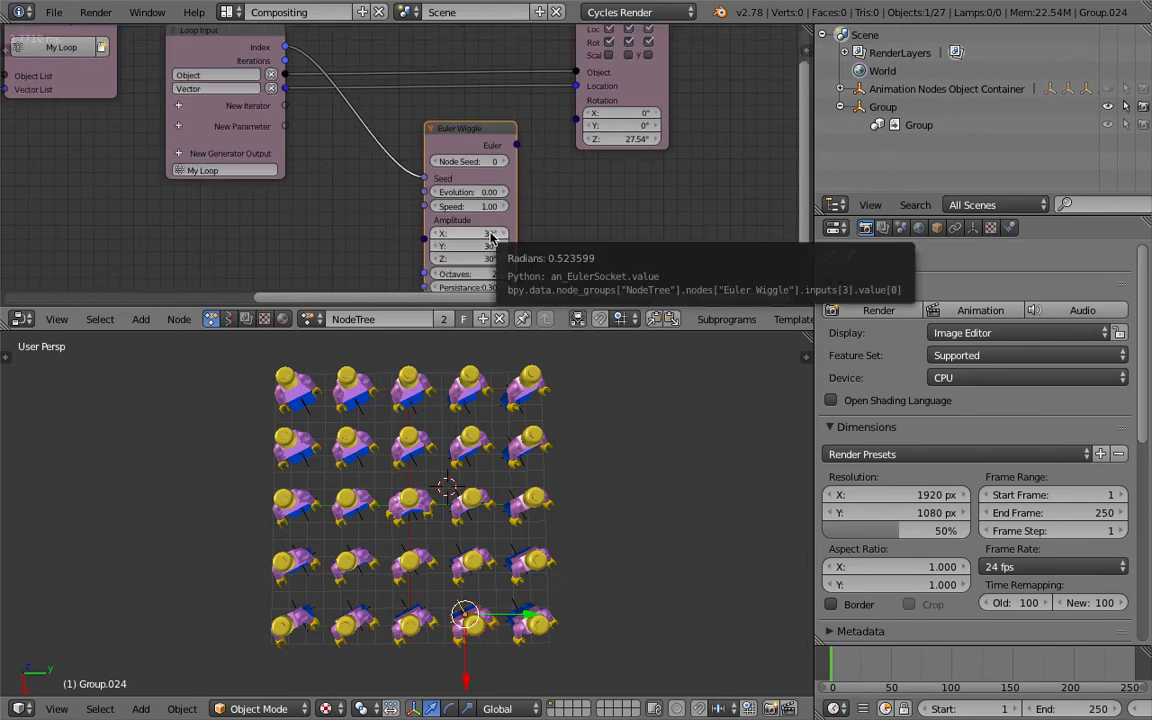
pyautogui.moveTo(494, 236); pyautogui.dragTo(494, 236)
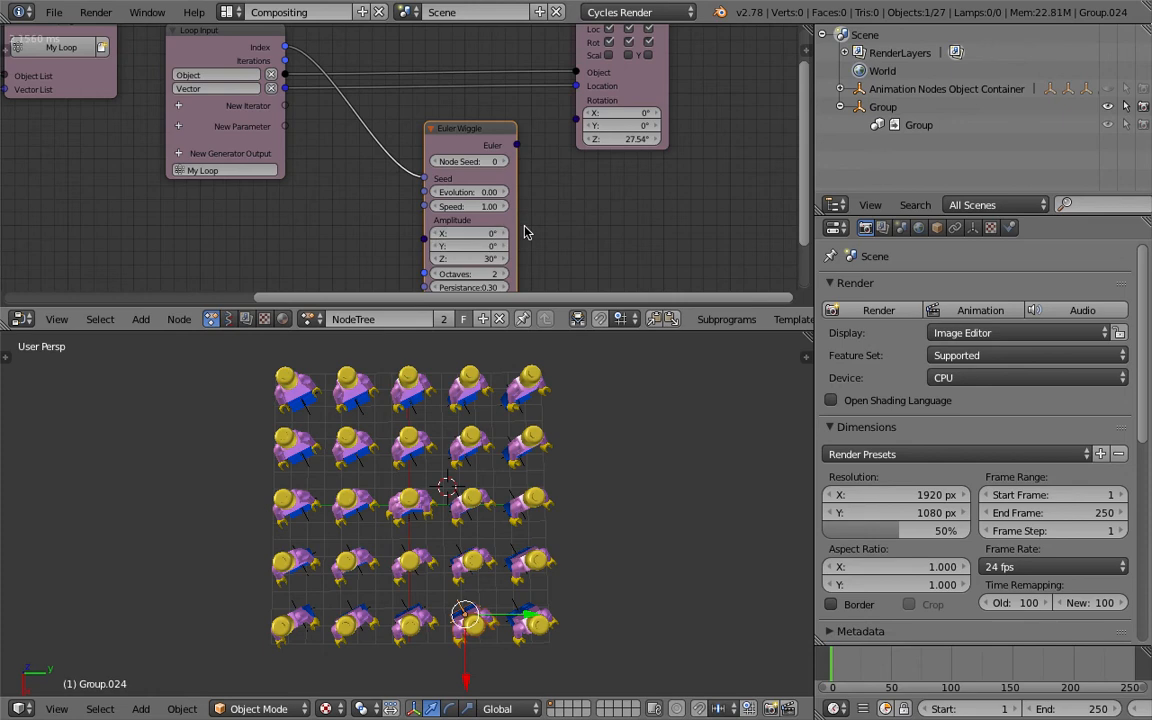
pyautogui.press('Return')
pyautogui.click(463, 258)
pyautogui.write('180')
pyautogui.press('Return')
# Link the Euler Wiggle's output to the Object Transforms Output's Rotation, save, and set the wiggle's Evolution to about 14.64
pyautogui.moveTo(517, 144); pyautogui.dragTo(577, 100)
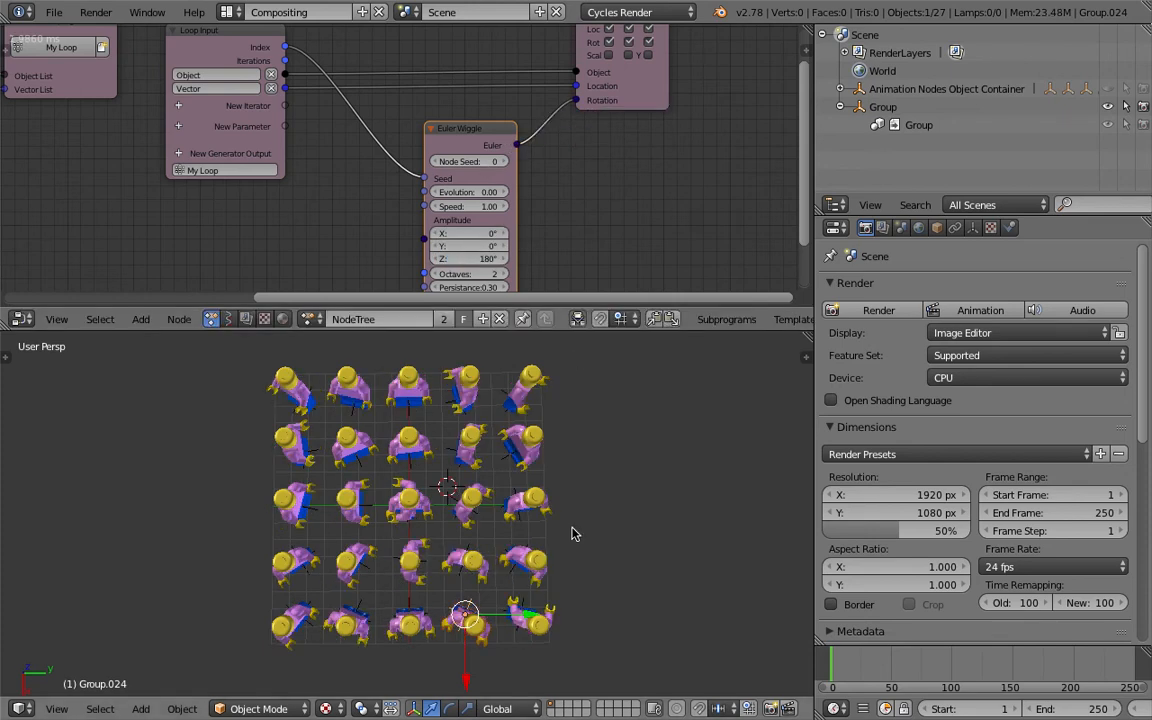
pyautogui.hotkey('ctrl', 's')
pyautogui.moveTo(545, 558); pyautogui.dragTo(561, 344, button='middle')
pyautogui.hotkey('ctrl', 's')
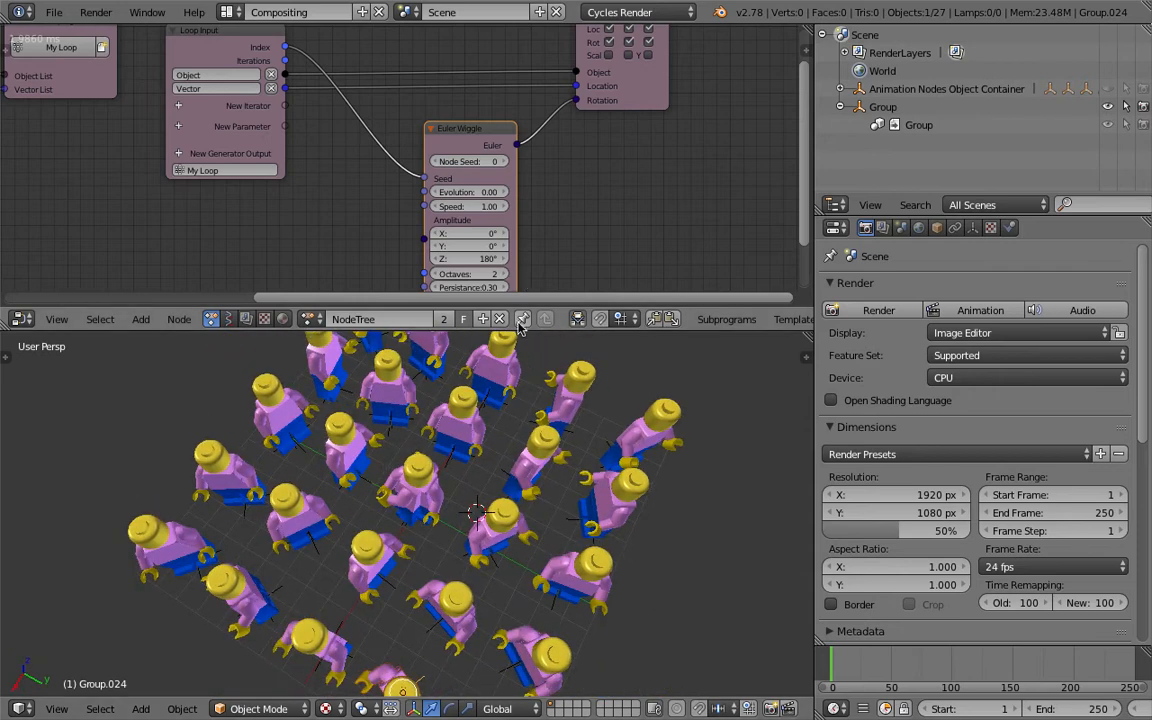
pyautogui.moveTo(542, 265); pyautogui.dragTo(548, 244, button='middle')
pyautogui.moveTo(470, 171)
pyautogui.mouseDown()
pyautogui.moveTo(550, 171)
pyautogui.moveTo(490, 171)
pyautogui.mouseUp()
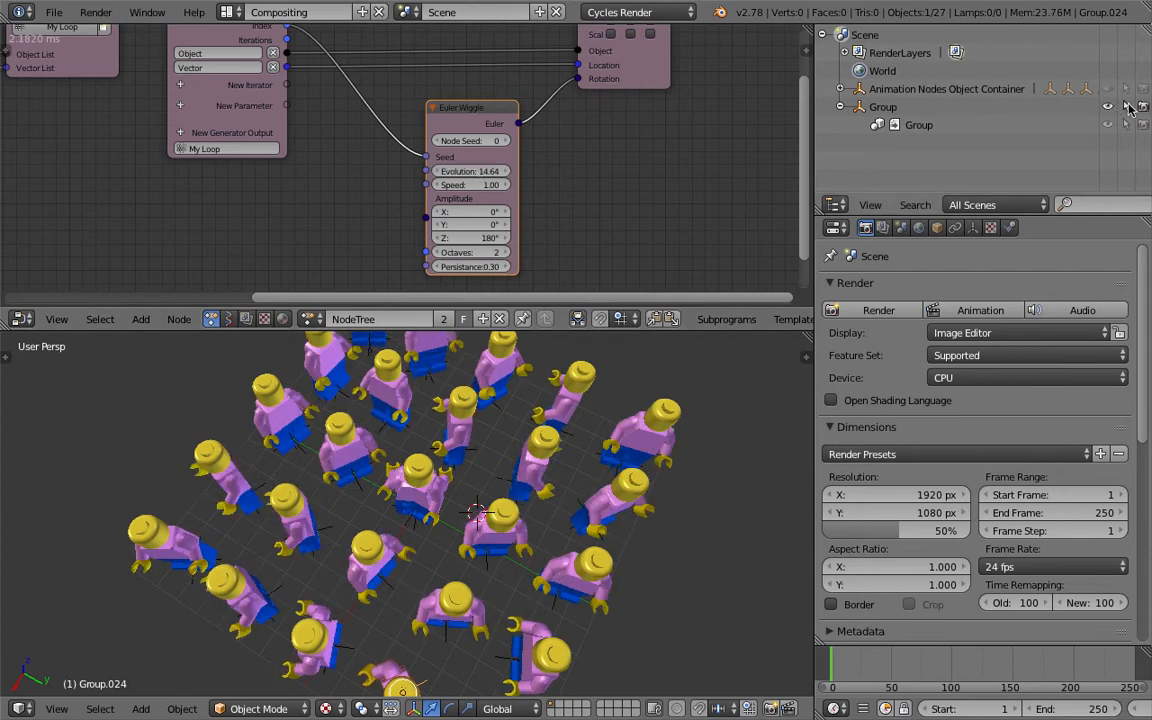
# Hide the original Group empty from the viewport and render, save, and switch the viewport to Solid shading
pyautogui.click(1144, 107)
pyautogui.hotkey('ctrl', 's')
pyautogui.moveTo(416, 548); pyautogui.dragTo(490, 458, button='middle')
pyautogui.click(494, 501)
pyautogui.scroll(-2, 491, 493)
pyautogui.click(325, 708)
pyautogui.click(329, 590)
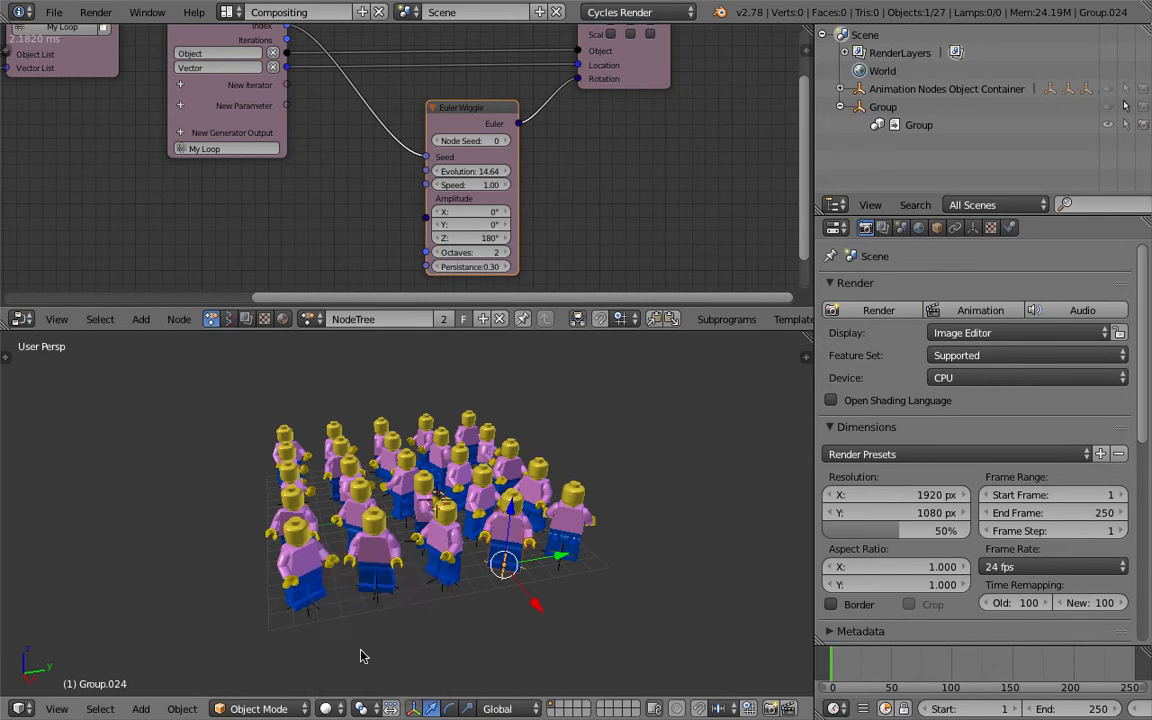
# Add a mesh plane and scale it up into a large floor beneath the whole grid of figures
pyautogui.moveTo(371, 488); pyautogui.dragTo(436, 570, button='middle')
pyautogui.scroll(-2, 436, 570)
pyautogui.hotkey('shift', 'a')
pyautogui.moveTo(374, 441)
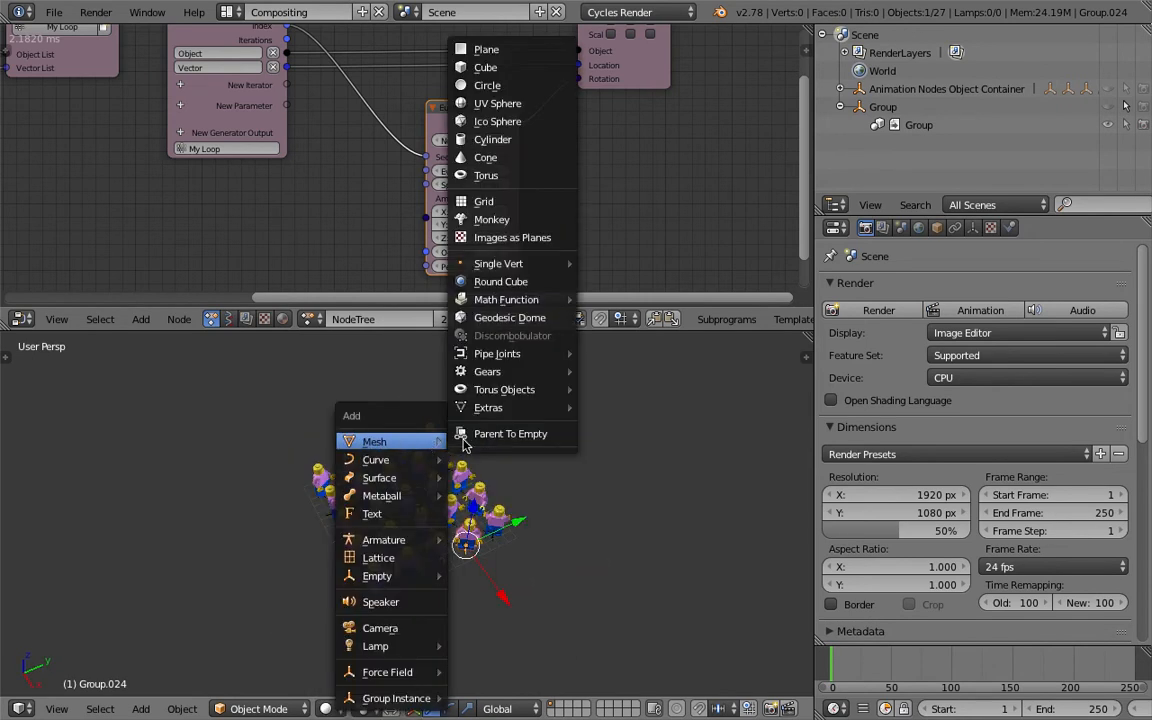
pyautogui.click(486, 49)
pyautogui.press('s')
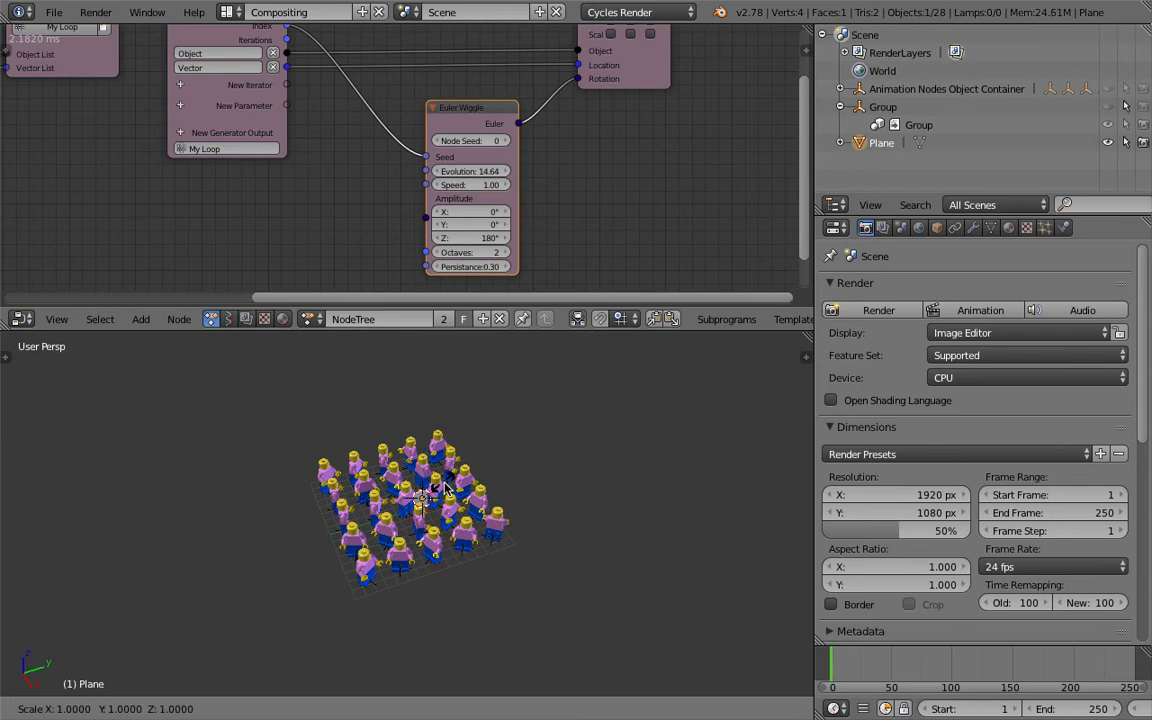
pyautogui.click(668, 572)
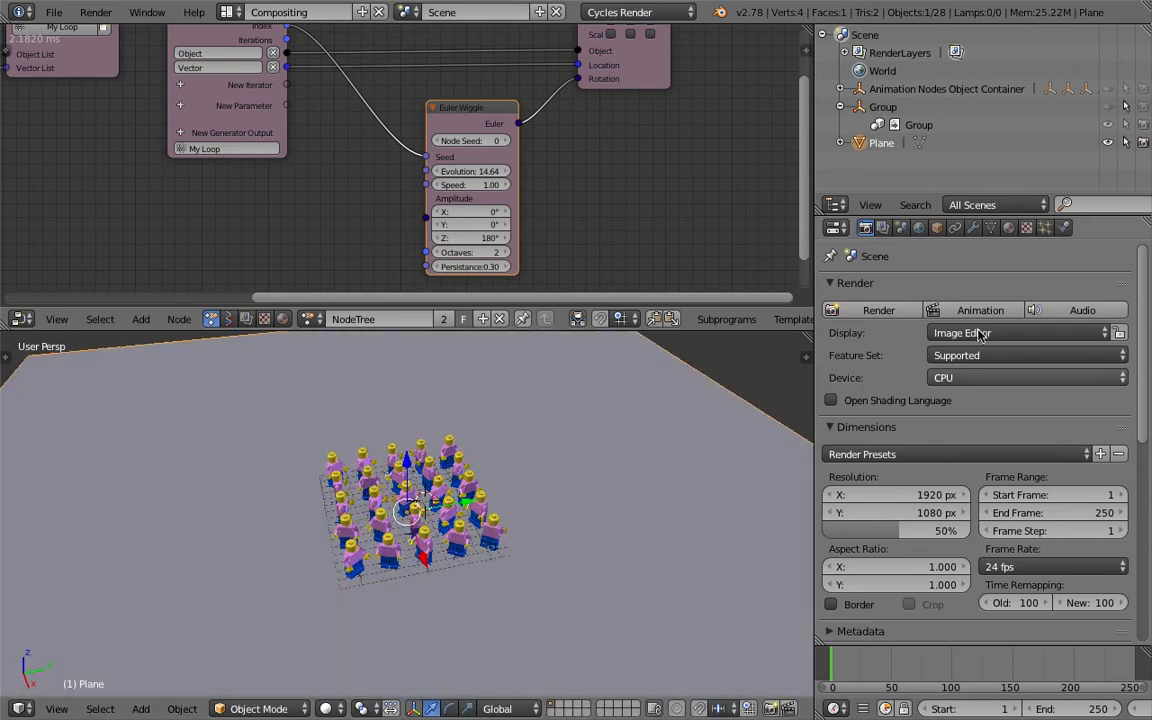
# Give the floor plane a new Diffuse BSDF material in pale green and save over the file
pyautogui.click(1008, 227)
pyautogui.click(970, 347)
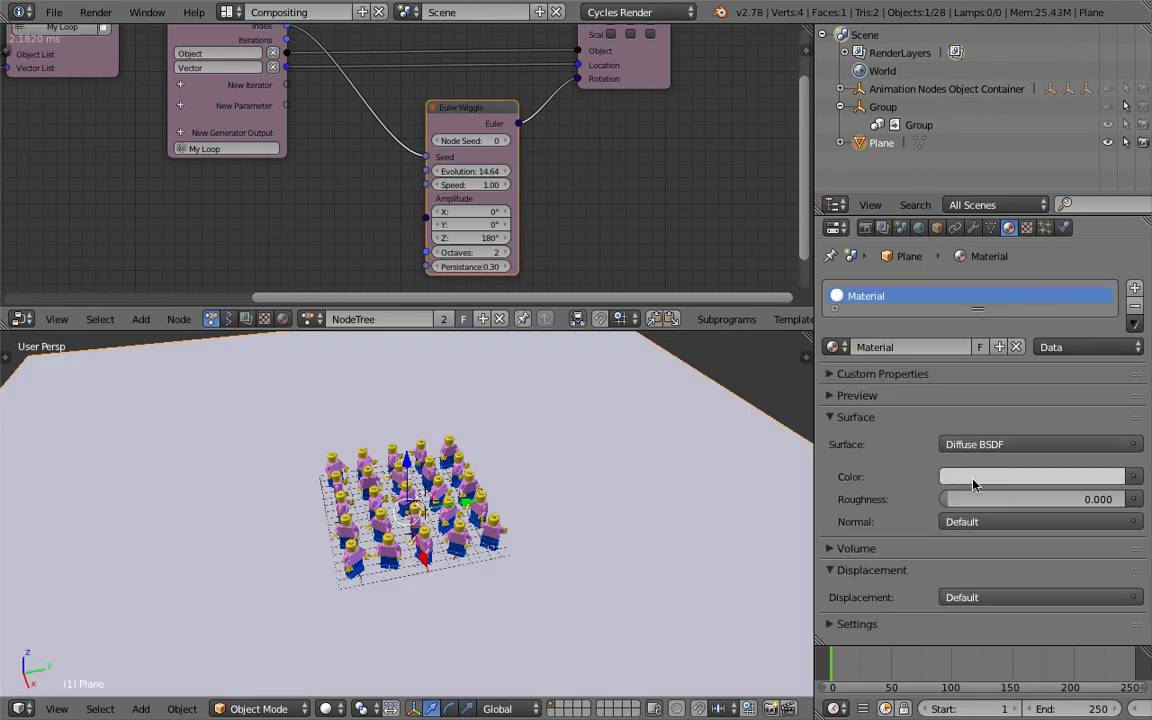
pyautogui.click(977, 477)
pyautogui.hotkey('ctrl', 's')
pyautogui.click(527, 453)
# Set the Grid Mesh node's X and Y Divisions to 25
pyautogui.moveTo(527, 453); pyautogui.dragTo(485, 480, button='middle')
pyautogui.scroll(-4, 252, 218)
pyautogui.moveTo(252, 218); pyautogui.dragTo(660, 178, button='middle')
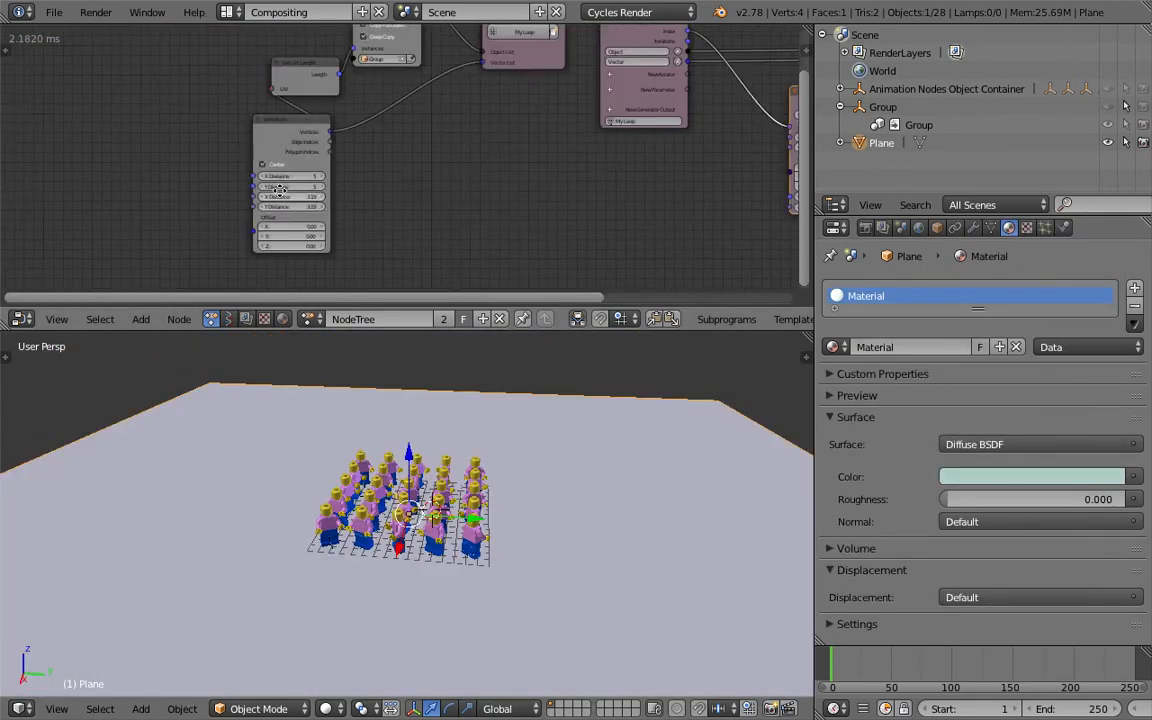
pyautogui.scroll(2, 303, 193)
pyautogui.moveTo(318, 177); pyautogui.dragTo(372, 177)
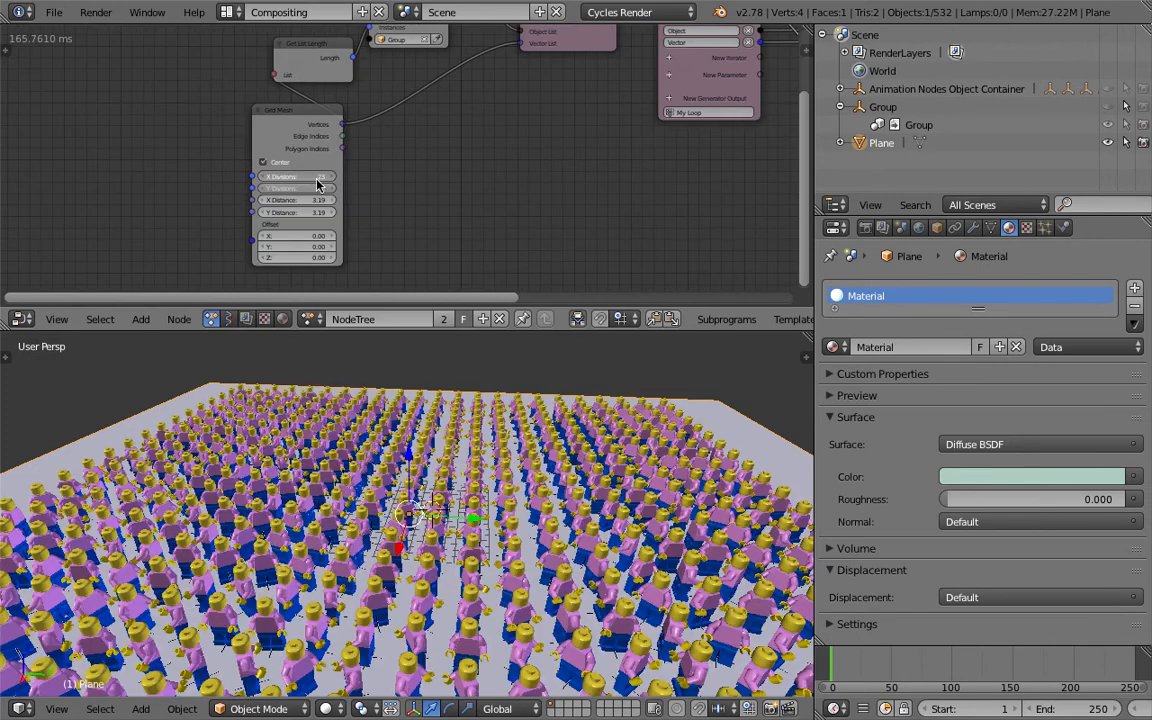
pyautogui.moveTo(454, 456); pyautogui.dragTo(441, 482)
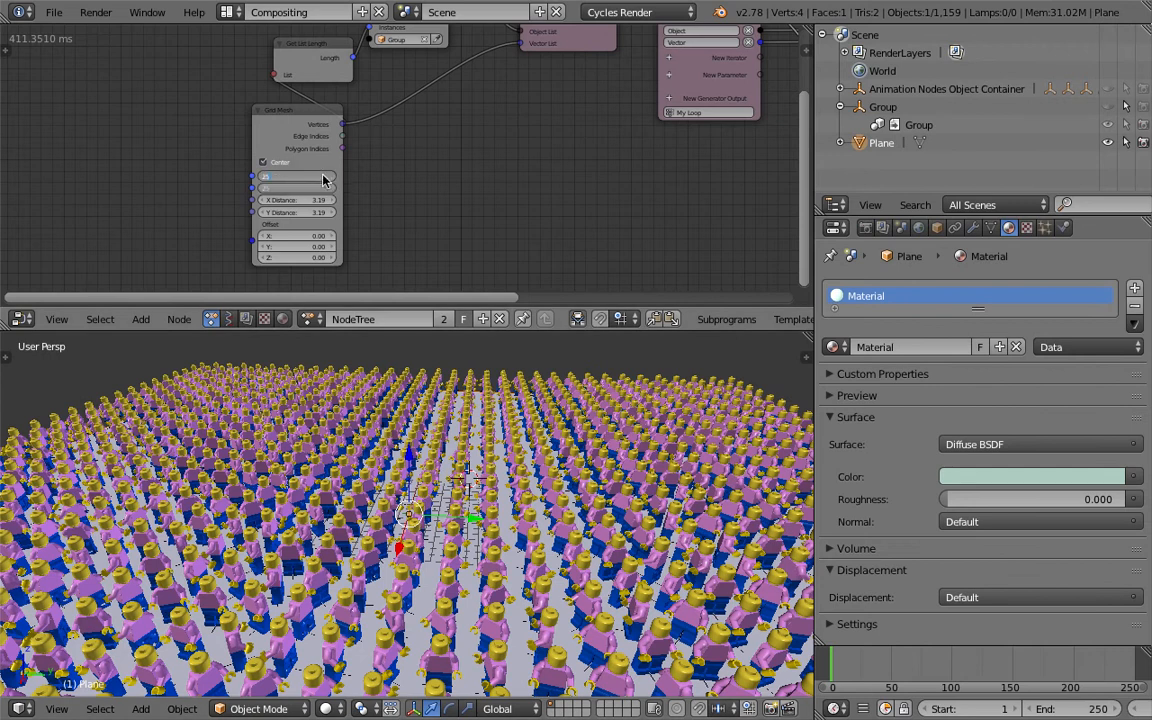
pyautogui.press('Return')
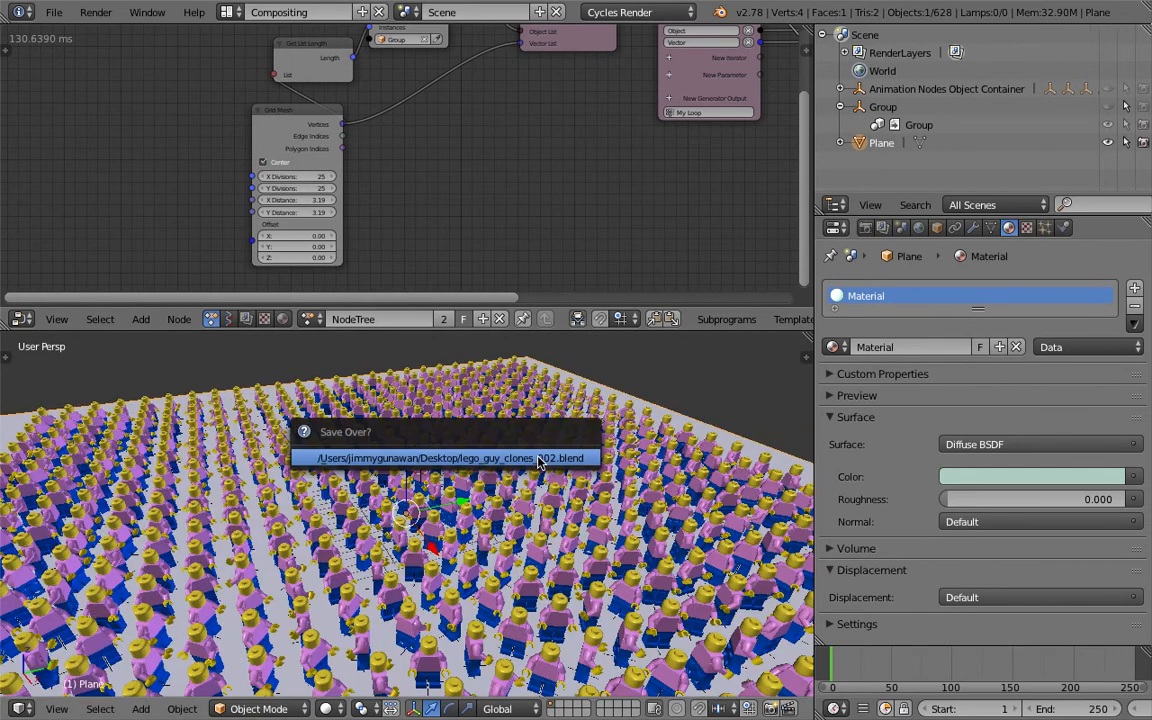
# Save over the clone file and move the Object Transforms Output node away from the Euler Wiggle to make room
pyautogui.moveTo(507, 466); pyautogui.dragTo(510, 560, button='middle')
pyautogui.moveTo(521, 499); pyautogui.dragTo(539, 550, button='middle')
pyautogui.hotkey('ctrl', 's')
pyautogui.moveTo(475, 196); pyautogui.dragTo(383, 176, button='middle')
pyautogui.press('g')
pyautogui.click(657, 105)
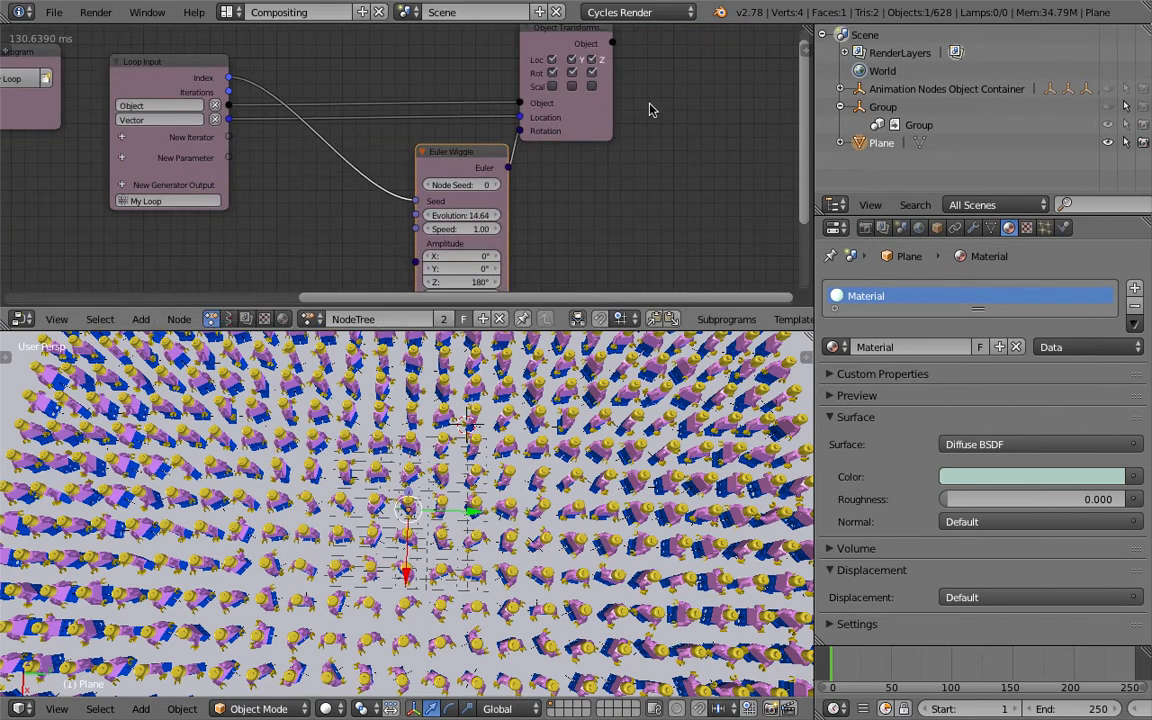
pyautogui.moveTo(606, 119); pyautogui.dragTo(718, 63, button='right')
pyautogui.hotkey('ctrl', 's')
pyautogui.click(655, 118)
# Find the Vector Math node and add it near the Object Transforms Output node
pyautogui.moveTo(586, 222); pyautogui.dragTo(561, 206, button='middle')
pyautogui.hotkey('shift', 'a')
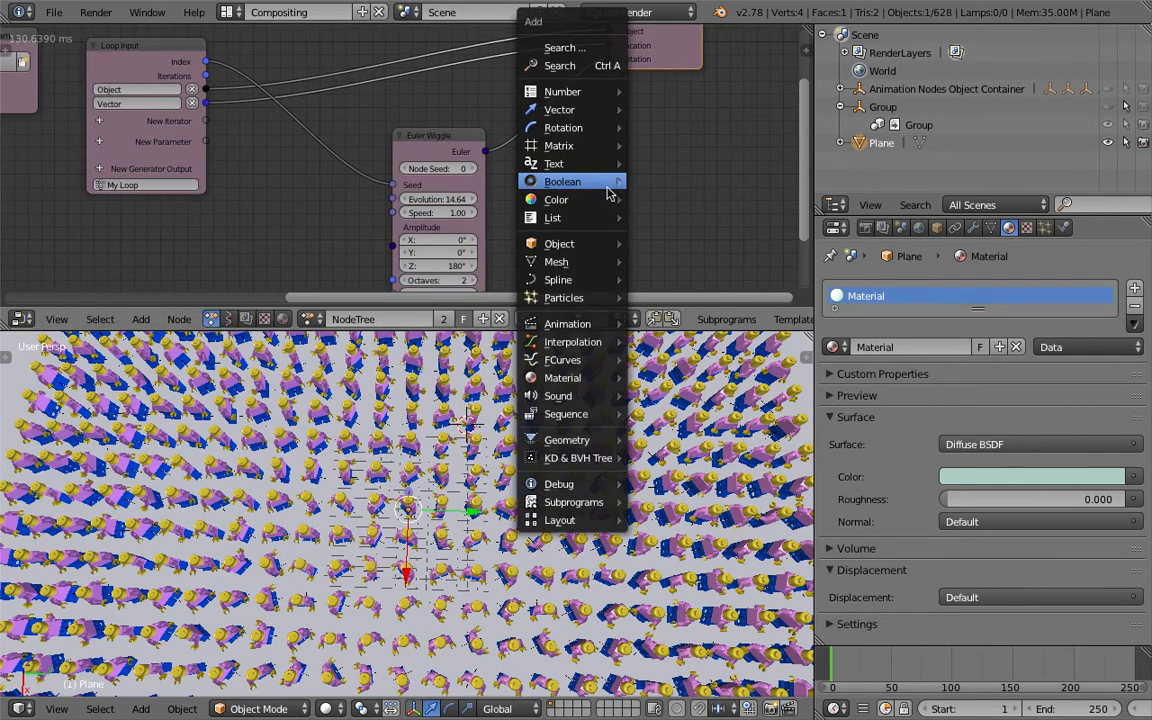
pyautogui.moveTo(609, 192)
pyautogui.click(590, 65)
pyautogui.write('vector m')
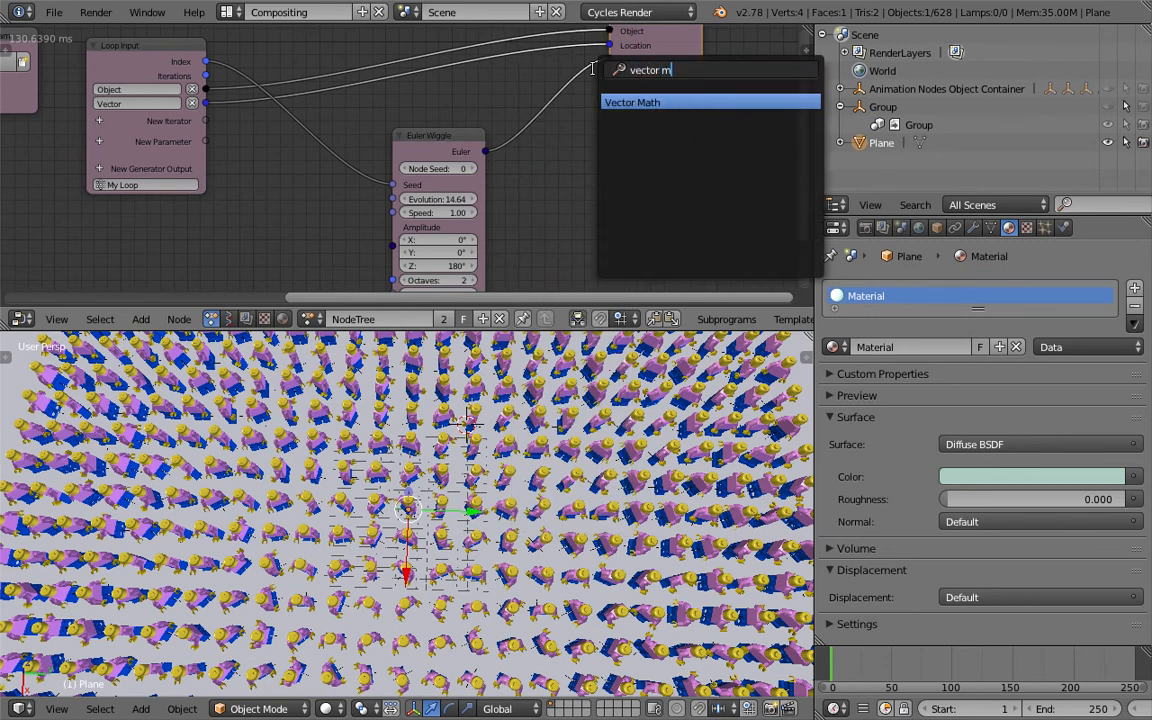
pyautogui.press('Return')
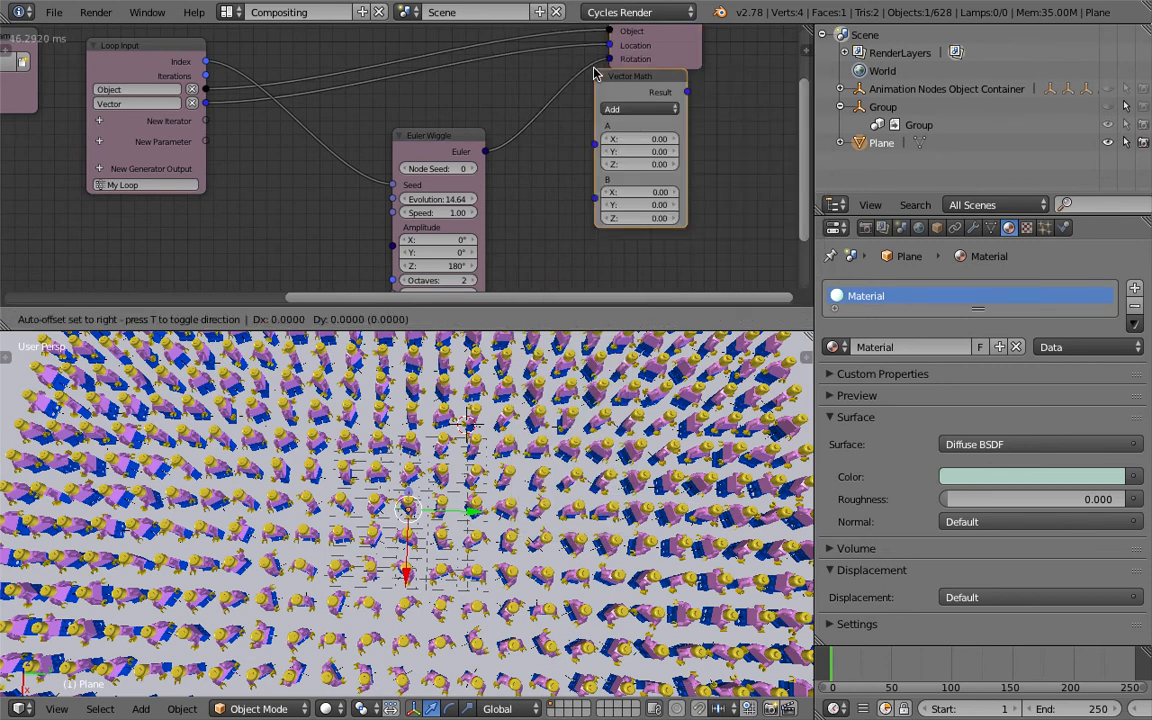
pyautogui.scroll(-1, 530, 110)
pyautogui.click(500, 114)
# Link the Loop Input's Vector to Vector Math input A and its Result to Location, and move the Euler Wiggle aside
pyautogui.moveTo(219, 107); pyautogui.dragTo(609, 188)
pyautogui.moveTo(694, 144); pyautogui.dragTo(602, 60)
pyautogui.moveTo(463, 138); pyautogui.dragTo(376, 151)
# Find the Vector Wiggle node and place it between the Euler Wiggle and Vector Math nodes
pyautogui.hotkey('shift', 'a')
pyautogui.click(450, 180)
pyautogui.write('vector wi')
pyautogui.press('Return')
pyautogui.click(455, 185)
# Link the Loop Input's Index to the Vector Wiggle's Seed and its Vector output to Vector Math input B
pyautogui.moveTo(443, 182); pyautogui.dragTo(442, 168, button='middle')
pyautogui.moveTo(220, 56); pyautogui.dragTo(456, 220)
pyautogui.moveTo(541, 189); pyautogui.dragTo(597, 193)
# Set the Vector Wiggle's amplitude to 0 on Z and 2 on X and Y
pyautogui.moveTo(555, 277); pyautogui.dragTo(556, 224, button='middle')
pyautogui.click(520, 243)
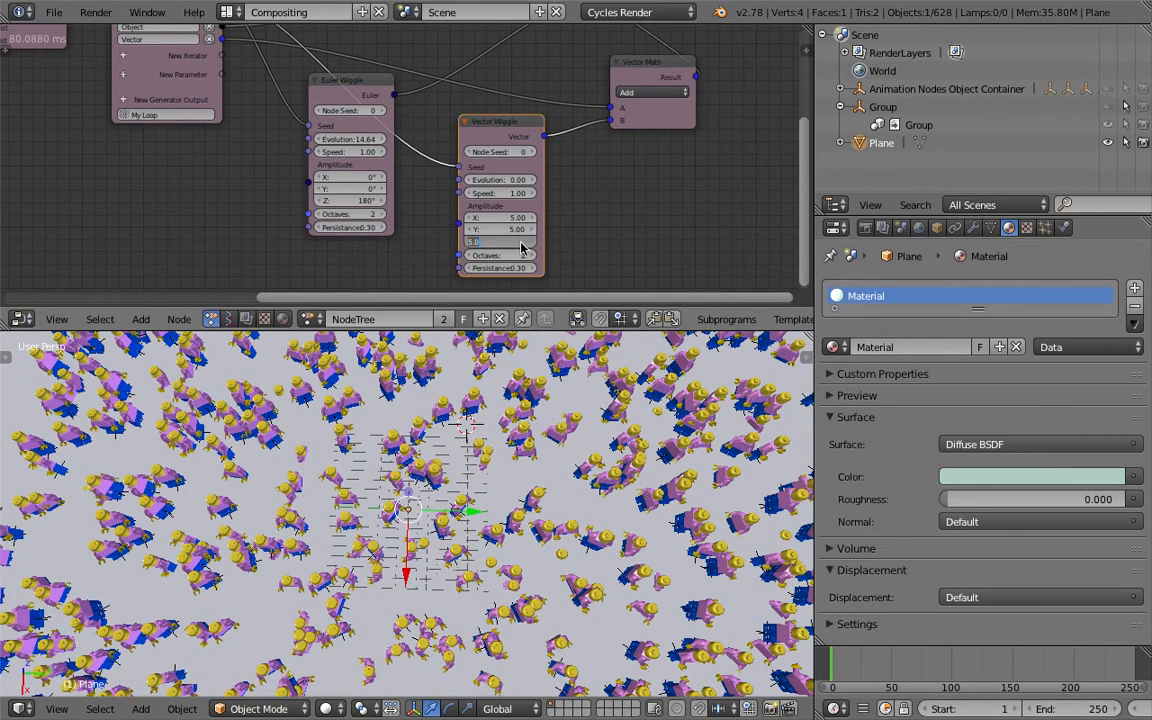
pyautogui.press('Return')
pyautogui.moveTo(516, 218); pyautogui.dragTo(516, 230)
pyautogui.write('2')
pyautogui.press('Return')
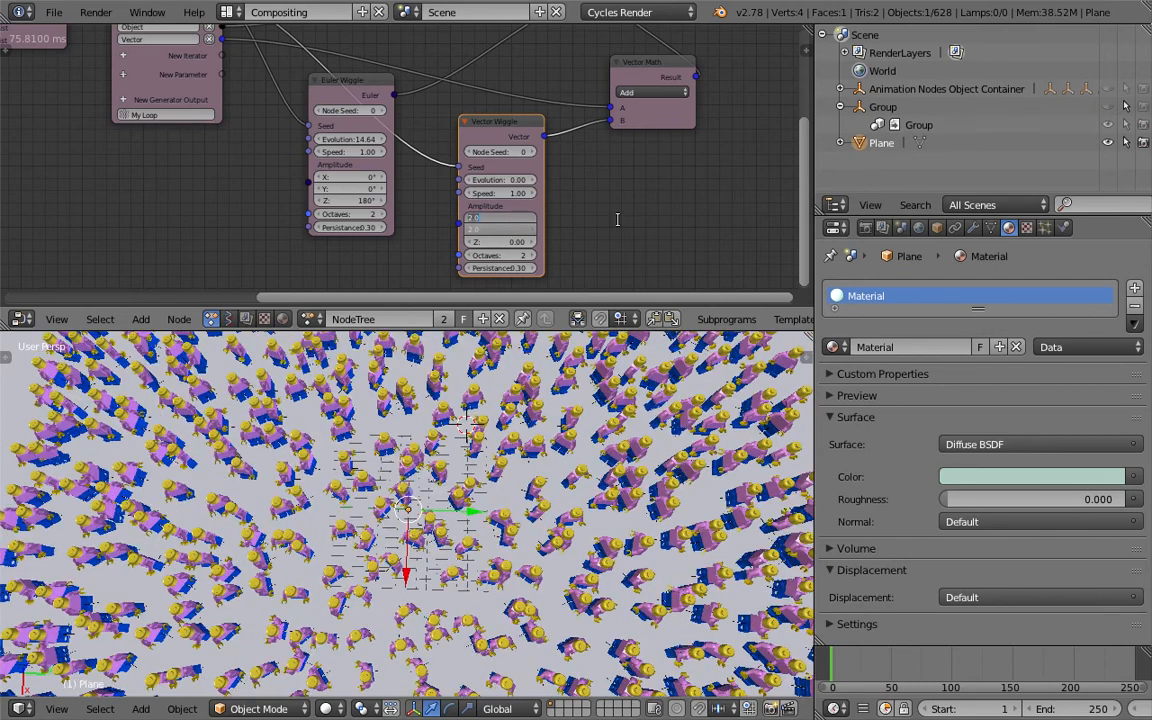
# Reduce the Vector Wiggle's X and Y amplitude to 1.5
pyautogui.moveTo(516, 229); pyautogui.dragTo(516, 217)
pyautogui.write('1.5')
pyautogui.press('Return')
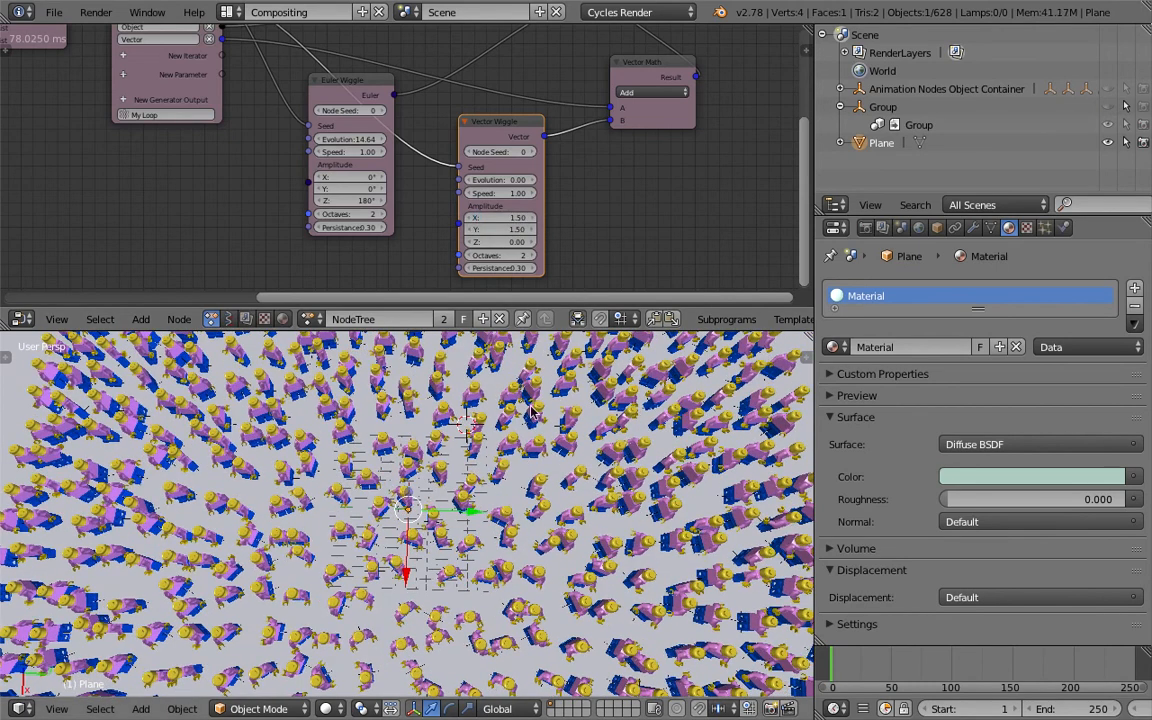
# Deselect all objects, frame the crowd of figures from a low, close angle, and save over the clone file
pyautogui.moveTo(529, 466); pyautogui.dragTo(527, 672, button='middle')
pyautogui.press('a')
pyautogui.hotkey('ctrl', 's')
pyautogui.click(440, 475)
pyautogui.hotkey('ctrl', 's')
pyautogui.click(394, 531)
pyautogui.scroll(2, 402, 536)
pyautogui.hotkey('ctrl', 's')
pyautogui.click(490, 541)
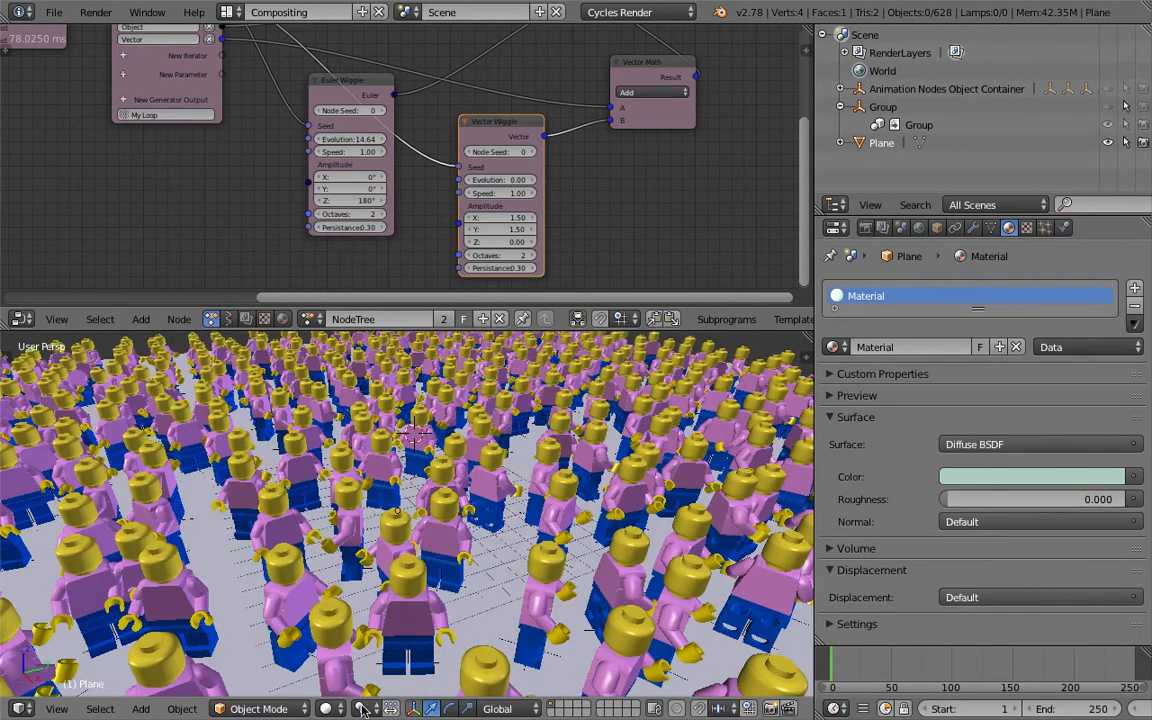
# Preview the crowd with Rendered viewport shading
pyautogui.click(325, 708)
pyautogui.click(362, 590)
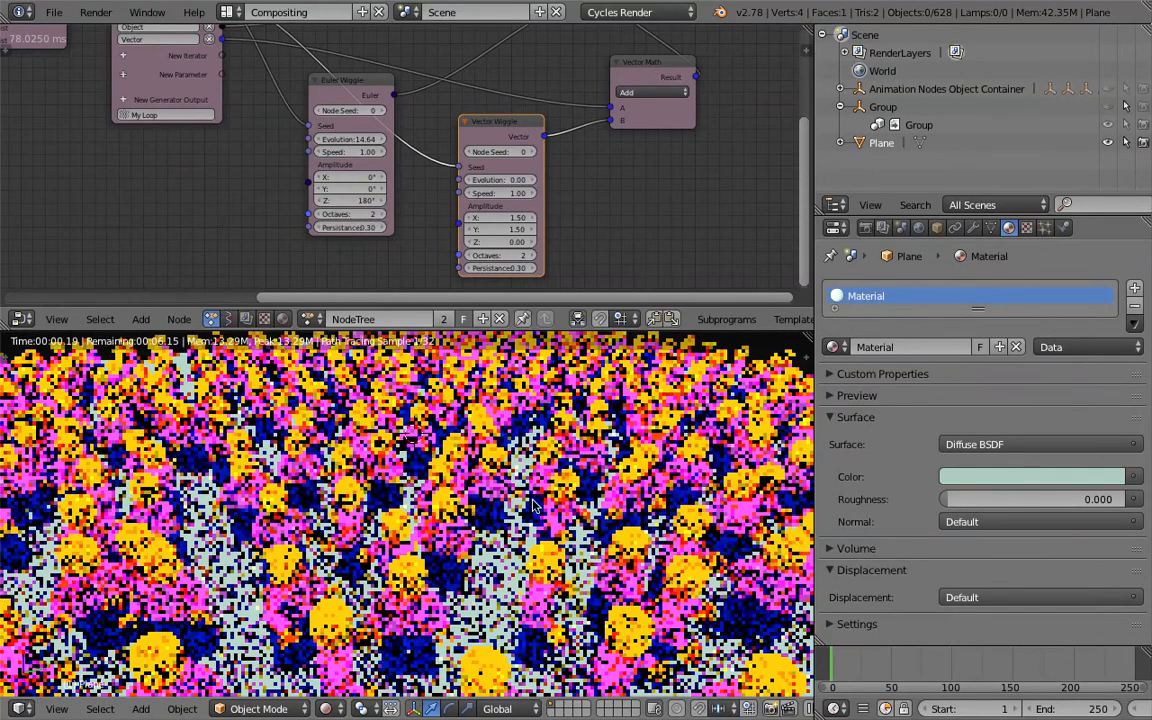
# Enable nodes for the World surface with a Background shader and turn off Ambient Occlusion
pyautogui.click(919, 228)
pyautogui.click(965, 385)
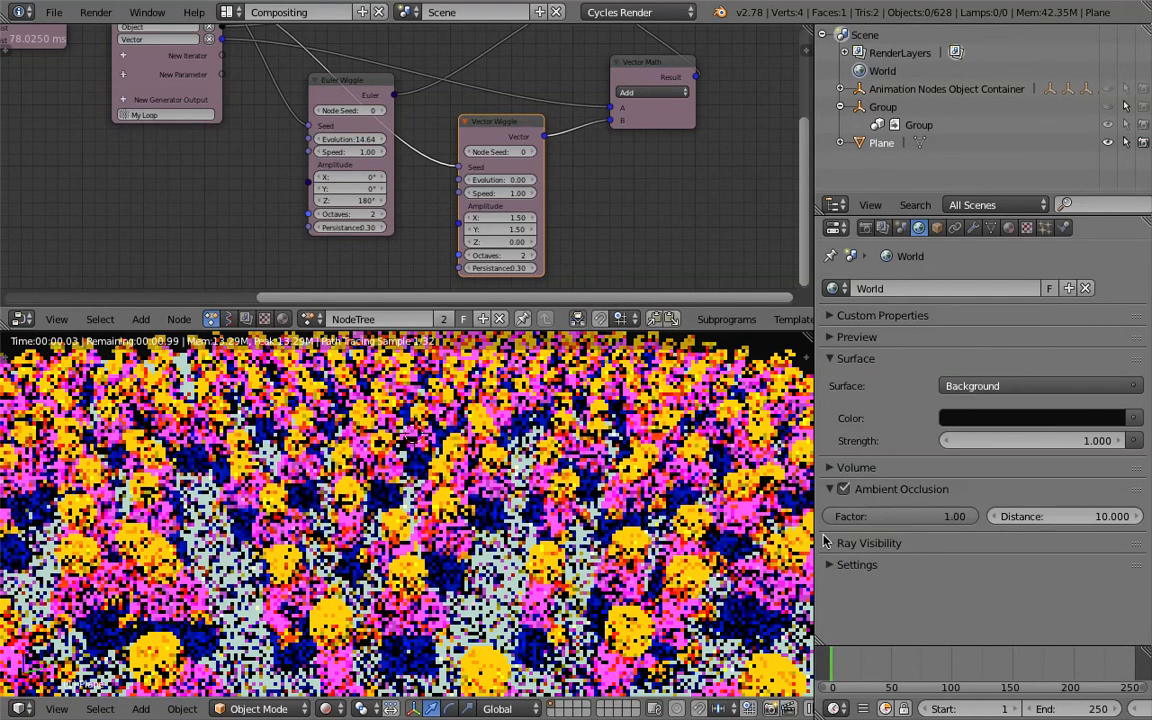
pyautogui.click(862, 491)
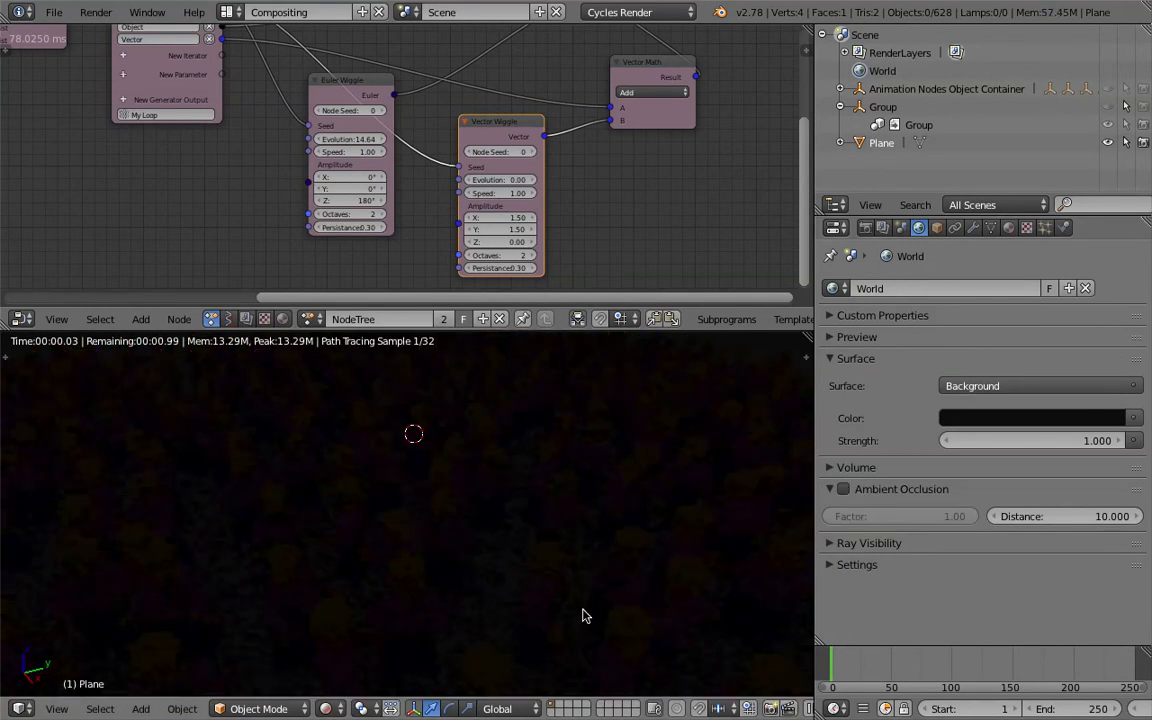
# Set the World background colour to a near-white with a slight pink tint
pyautogui.click(1090, 417)
pyautogui.scroll(10, 1045, 215)
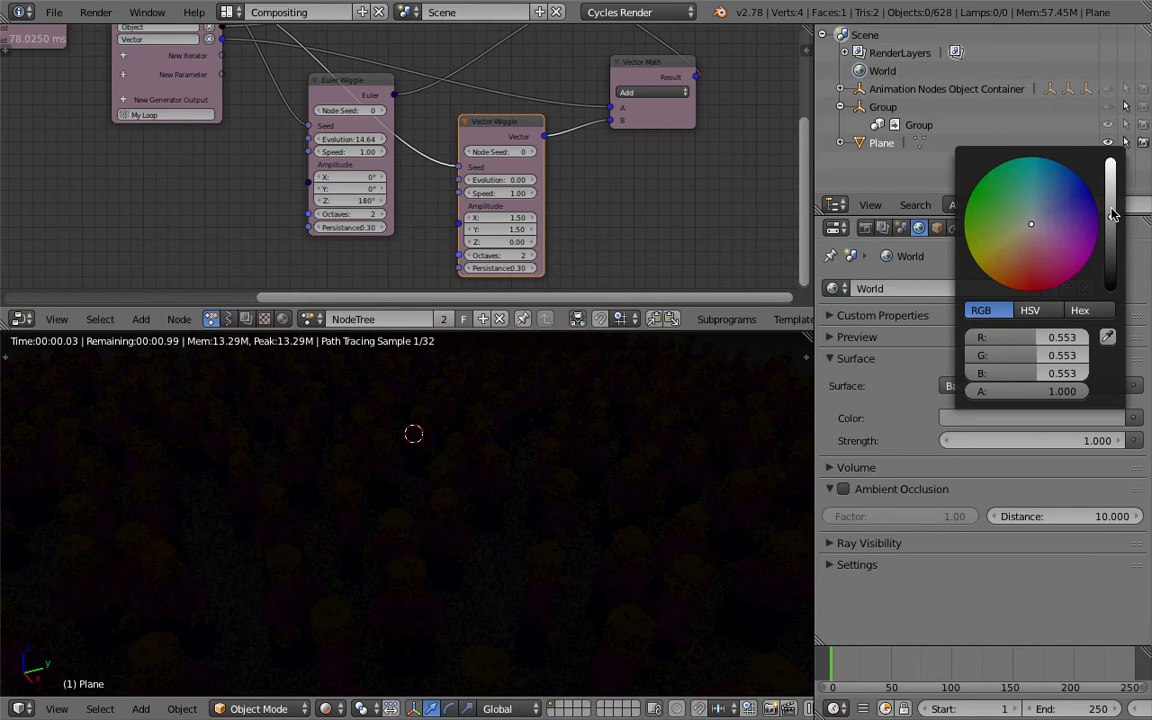
pyautogui.click(1020, 230)
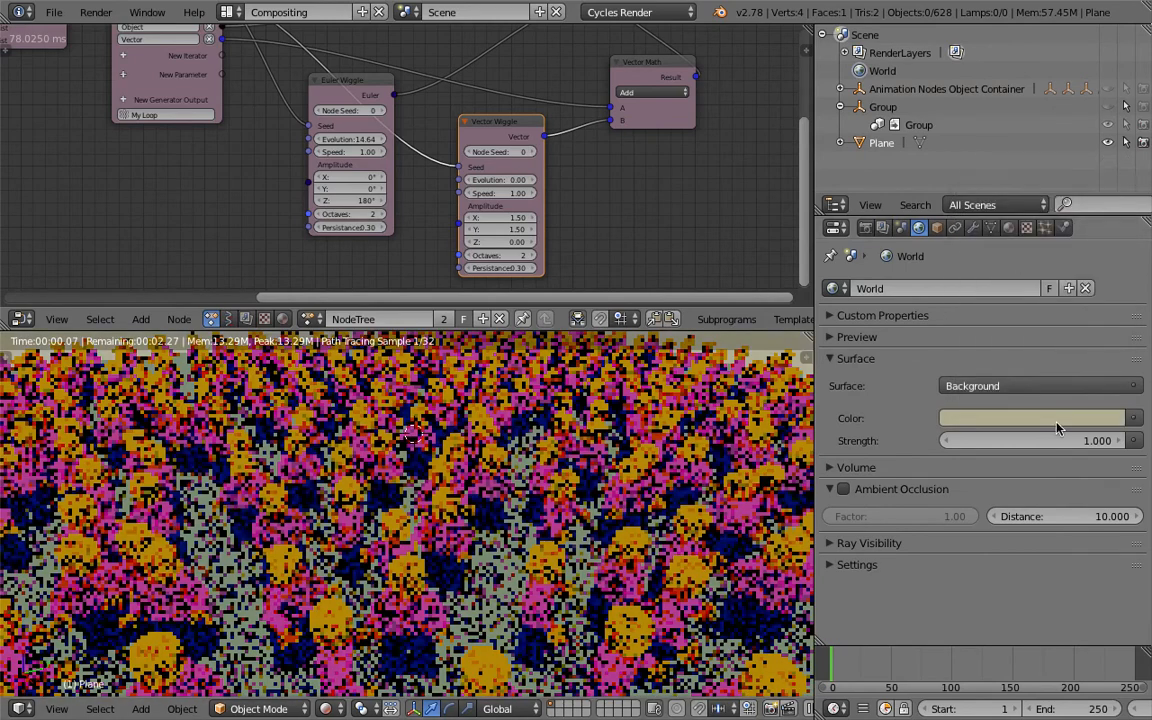
pyautogui.click(1058, 418)
pyautogui.click(1021, 232)
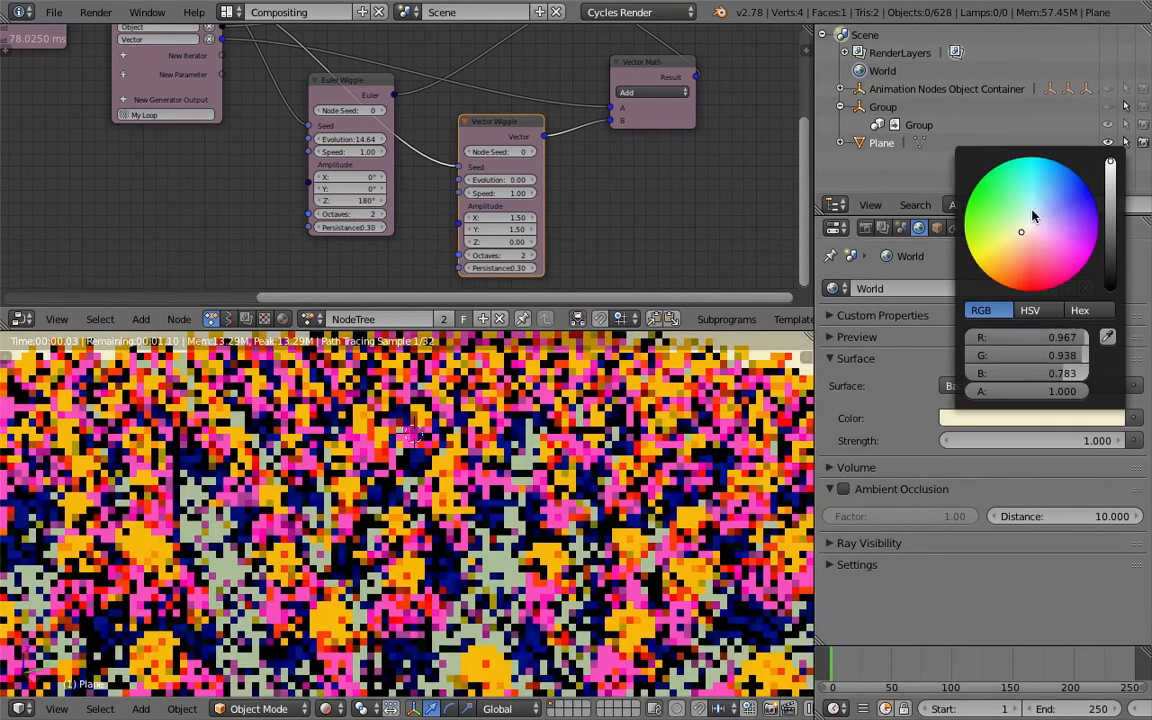
pyautogui.click(1033, 216)
pyautogui.click(1044, 418)
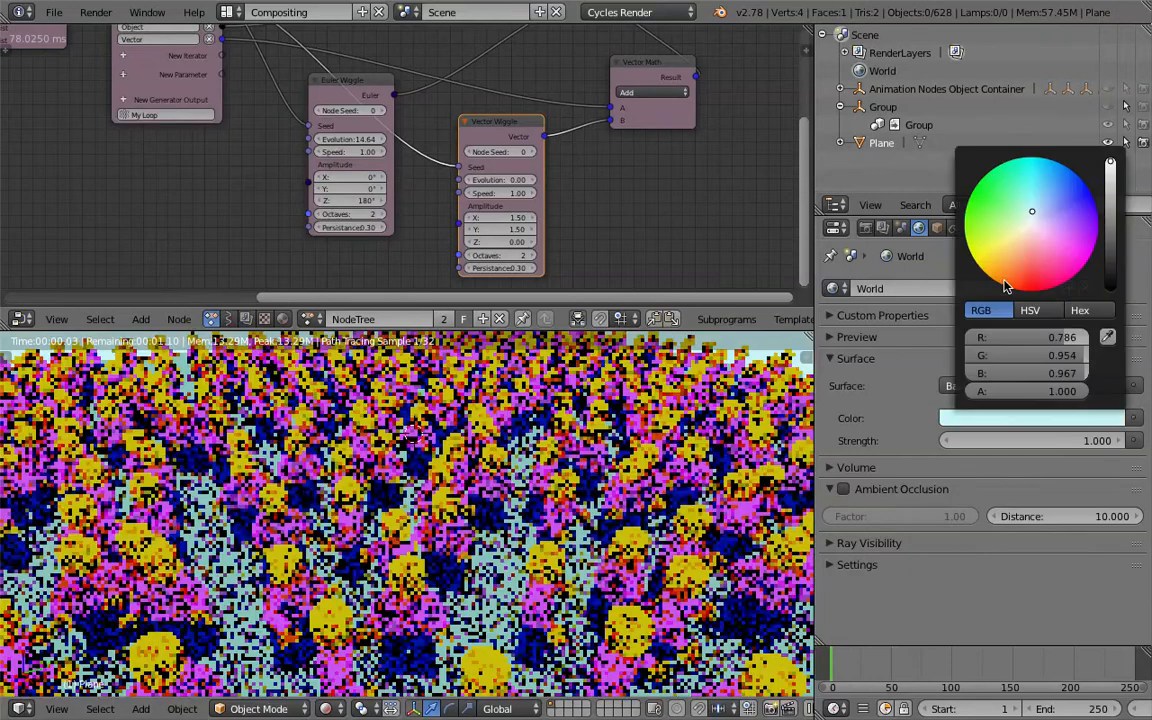
pyautogui.click(1036, 226)
# Return the viewport to Solid shading and save over the clone file
pyautogui.click(326, 708)
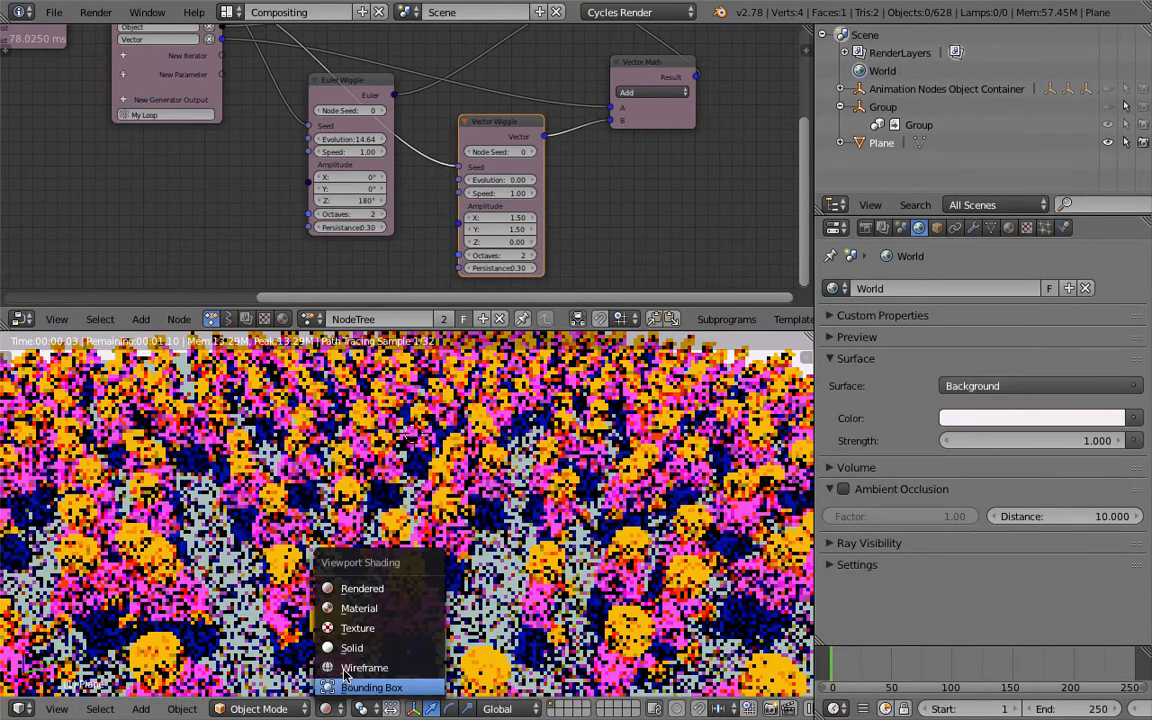
pyautogui.click(330, 618)
pyautogui.hotkey('ctrl', 's')
pyautogui.click(470, 499)
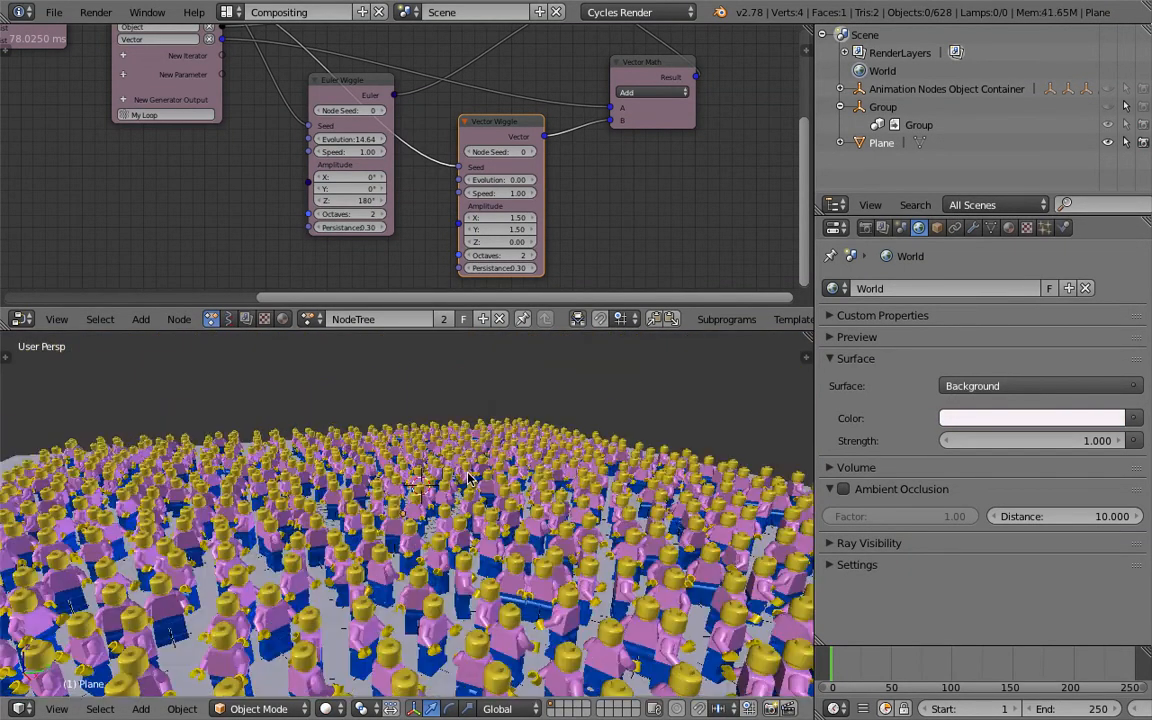
# Add a Sun lamp, raise it above the crowd of figures, and rotate it so the light falls at an angle
pyautogui.hotkey('shift', 'a')
pyautogui.moveTo(470, 648)
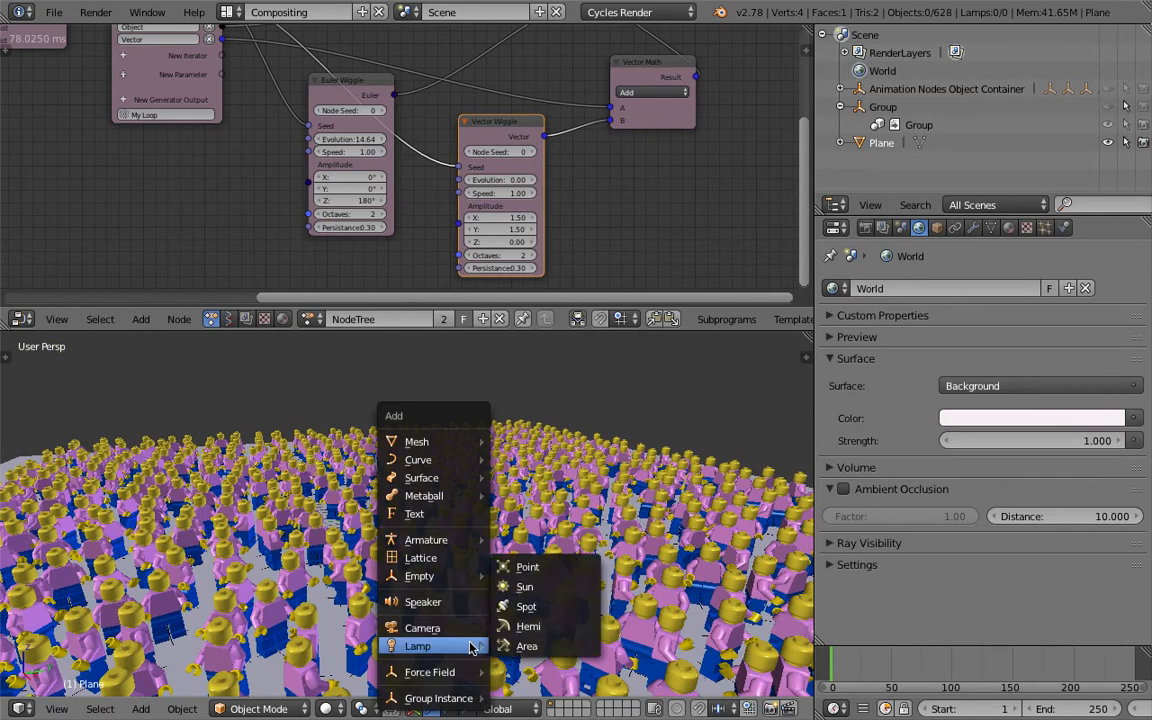
pyautogui.click(530, 586)
pyautogui.scroll(-4, 525, 536)
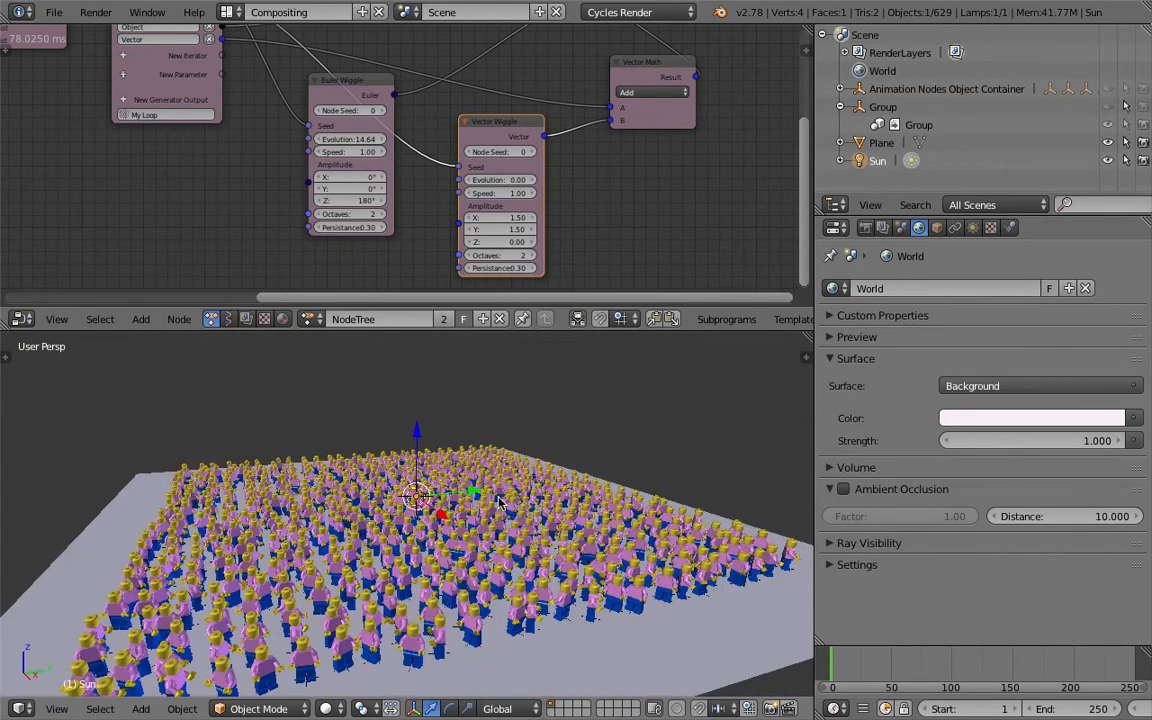
pyautogui.moveTo(512, 520); pyautogui.dragTo(504, 482, button='middle')
pyautogui.press('g')
pyautogui.click(560, 433)
pyautogui.press('r')
pyautogui.click(566, 470)
# Enable Ambient Occlusion for the World with a factor of 0.02
pyautogui.click(880, 488)
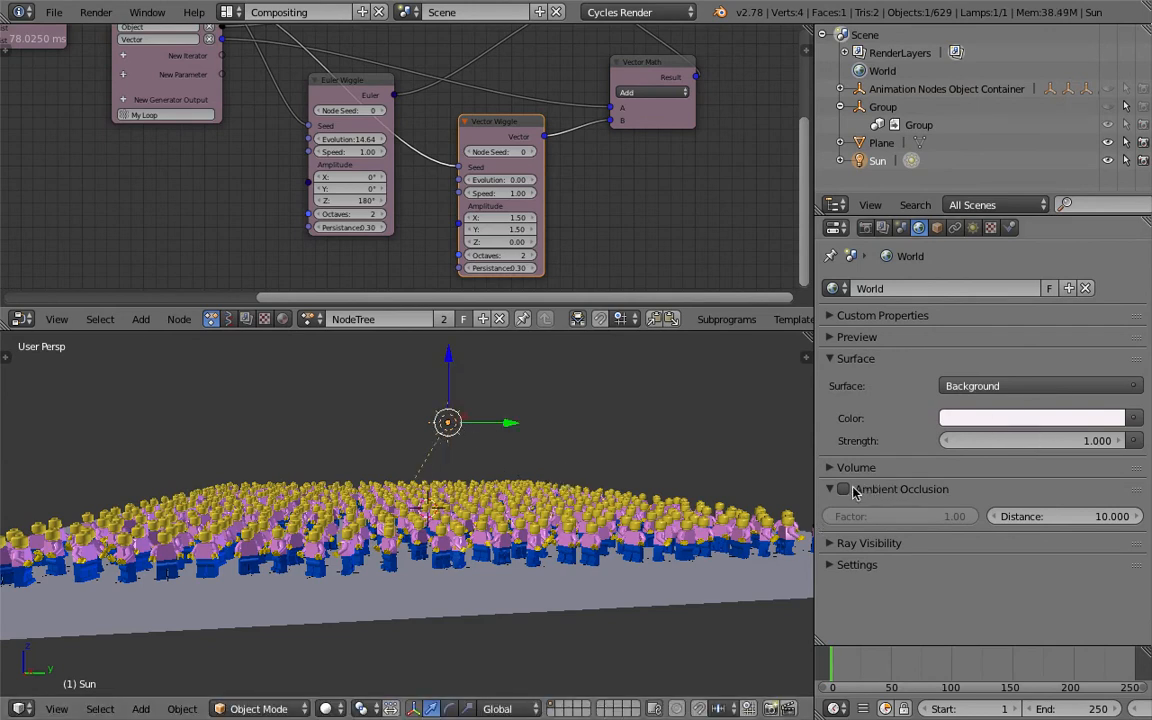
pyautogui.click(851, 516)
pyautogui.write('0.02')
pyautogui.press('Return')
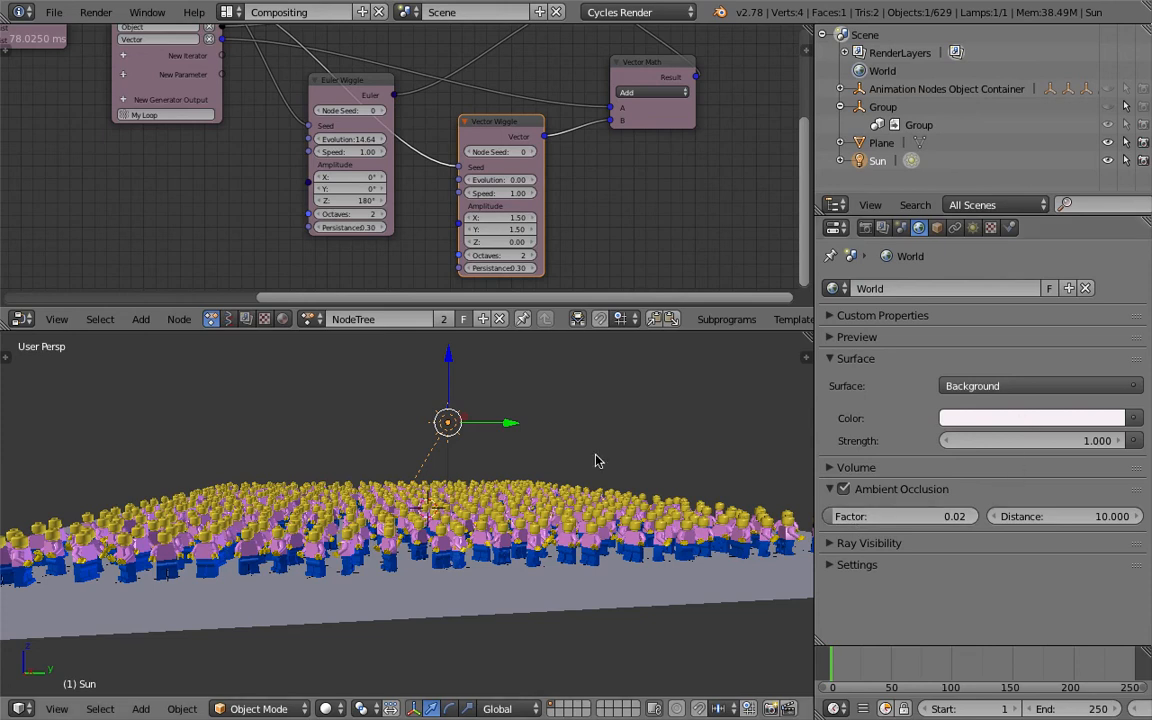
# Give the Sun lamp a pale yellow emission colour and a size of 0.02
pyautogui.click(973, 227)
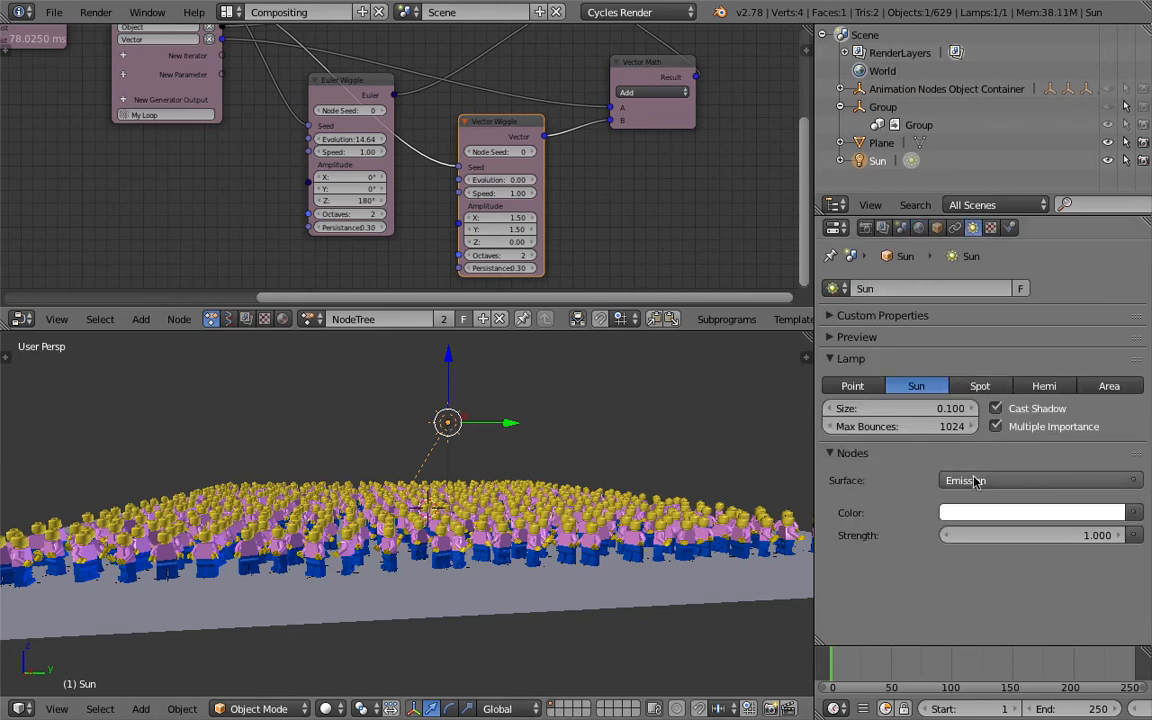
pyautogui.click(986, 516)
pyautogui.click(1022, 323)
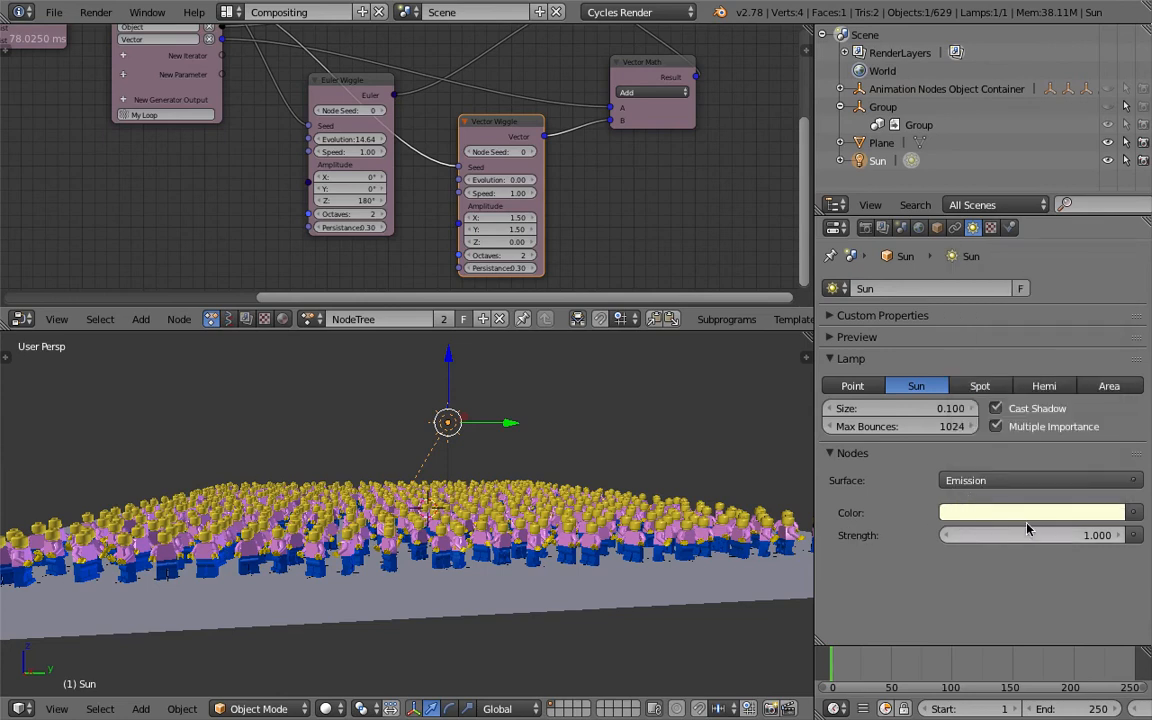
pyautogui.moveTo(645, 457); pyautogui.dragTo(560, 500, button='middle')
pyautogui.click(892, 402)
pyautogui.write('0.02')
pyautogui.press('Return')
# Preview the sunlit crowd from a higher angle with Rendered viewport shading
pyautogui.moveTo(633, 406); pyautogui.dragTo(750, 465, button='middle')
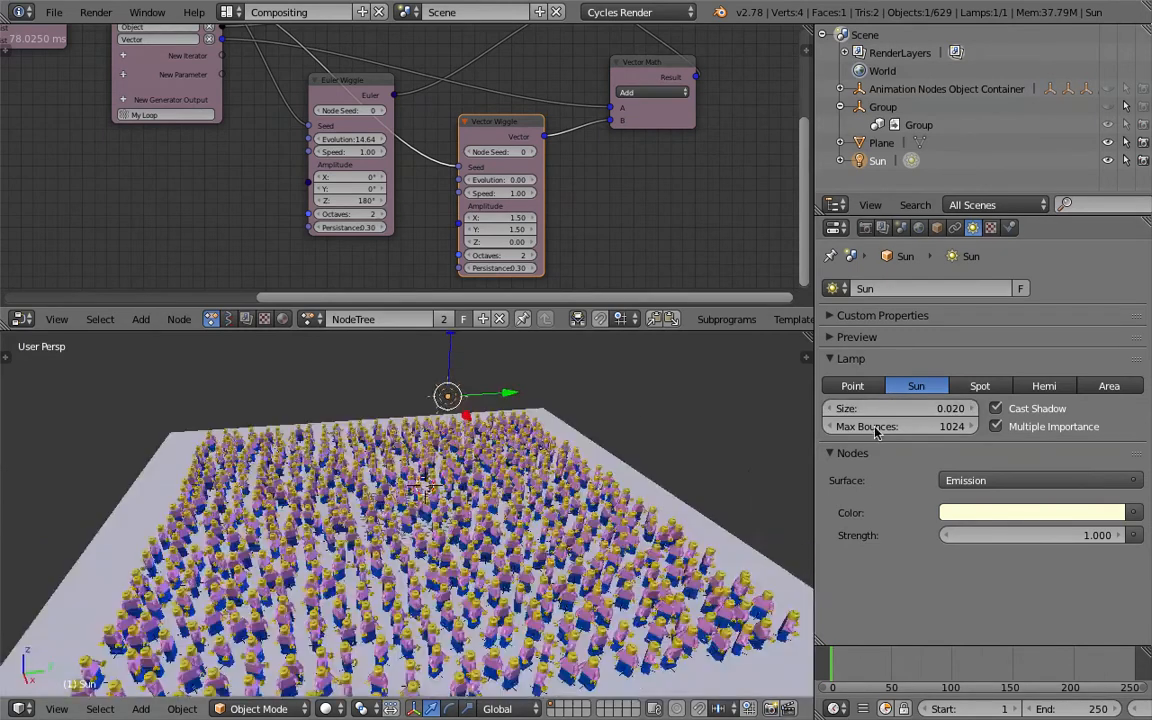
pyautogui.scroll(1, 748, 460)
pyautogui.moveTo(547, 468); pyautogui.dragTo(497, 478, button='middle')
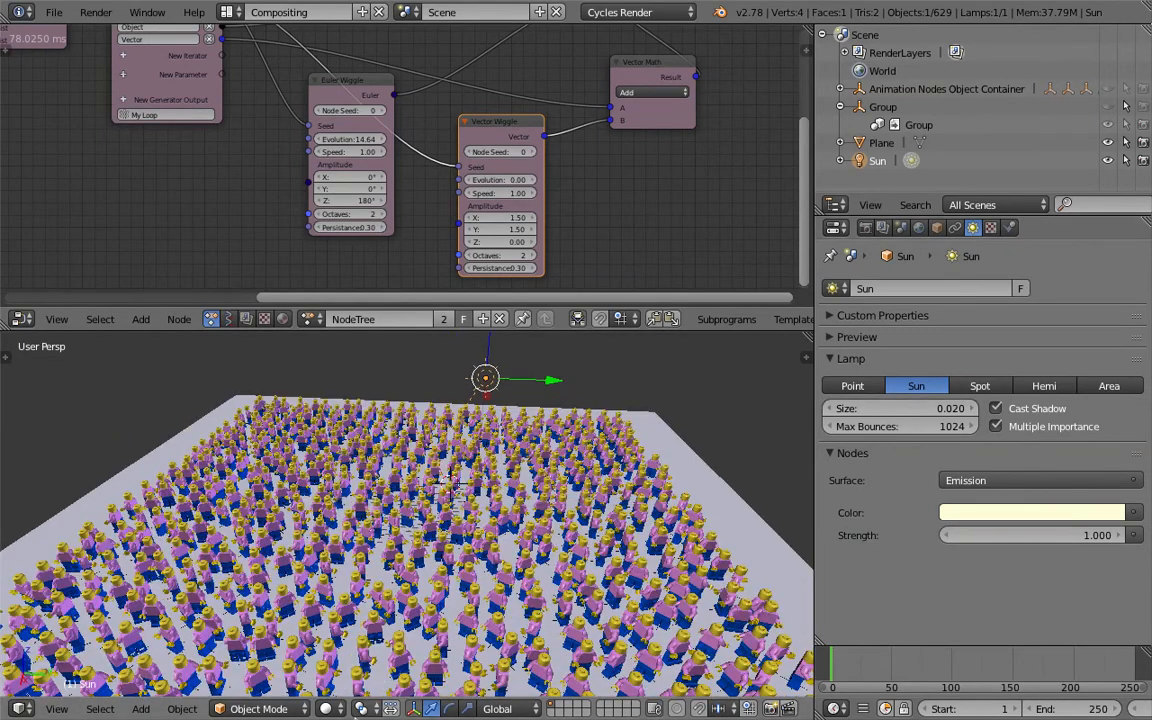
pyautogui.click(326, 708)
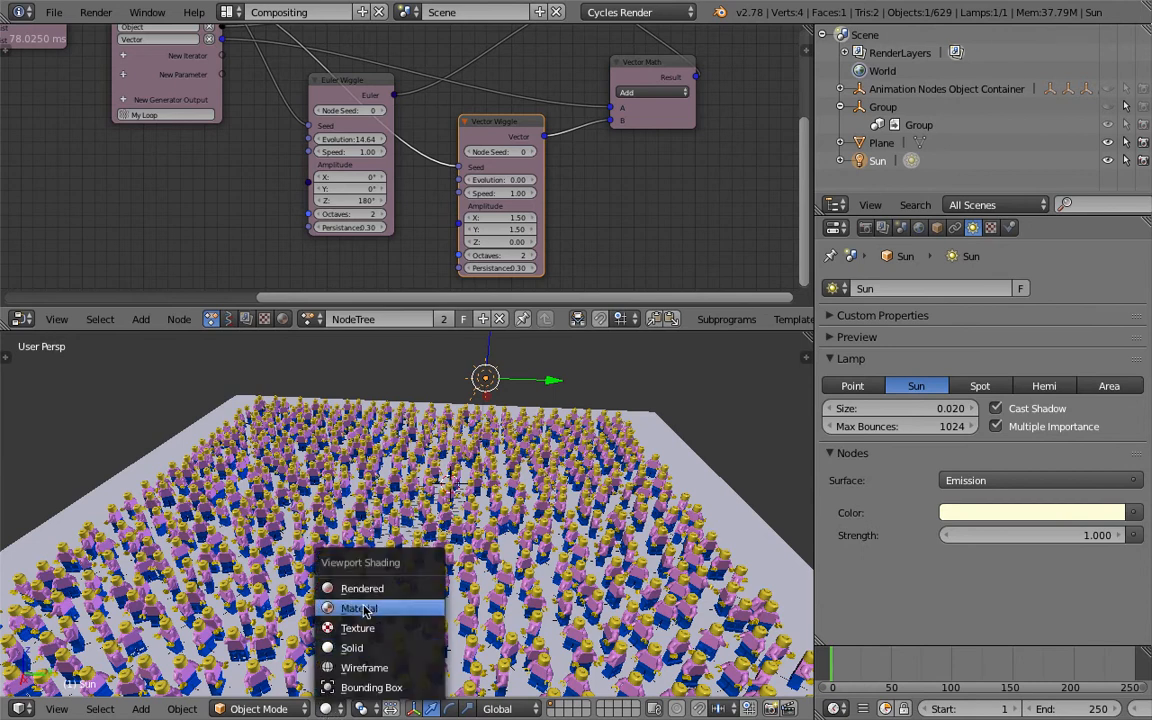
pyautogui.click(368, 590)
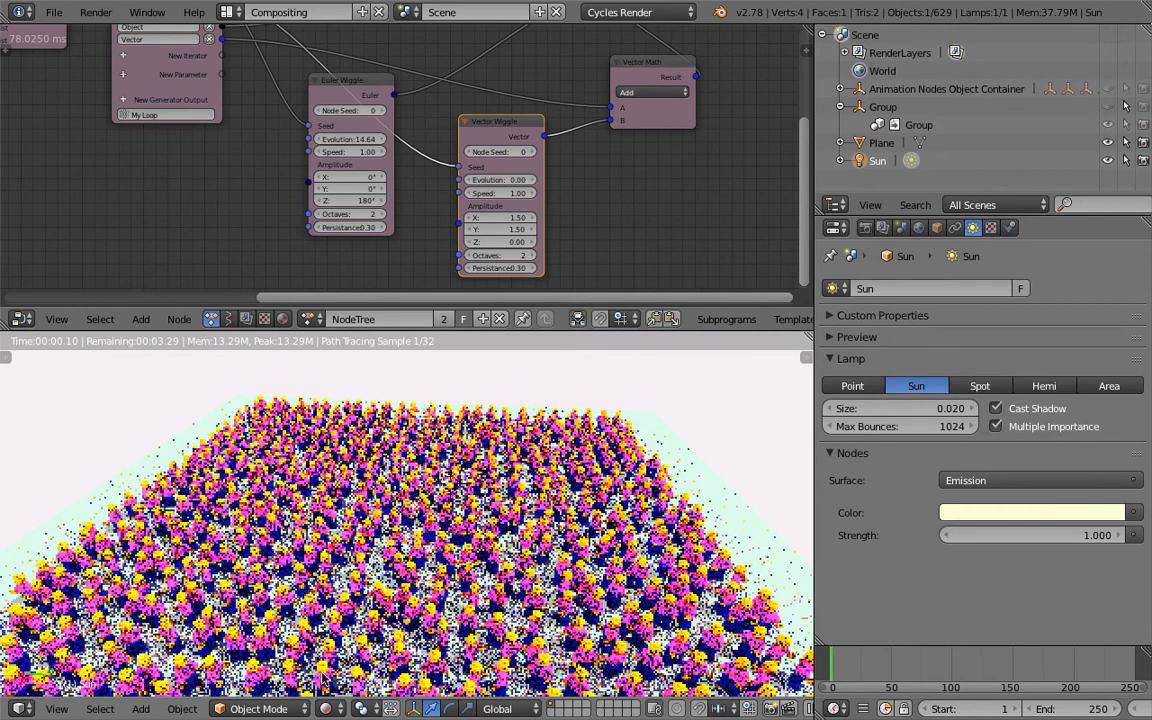
# Return the viewport to Solid shading and turn off the World's Ambient Occlusion
pyautogui.click(326, 708)
pyautogui.click(350, 648)
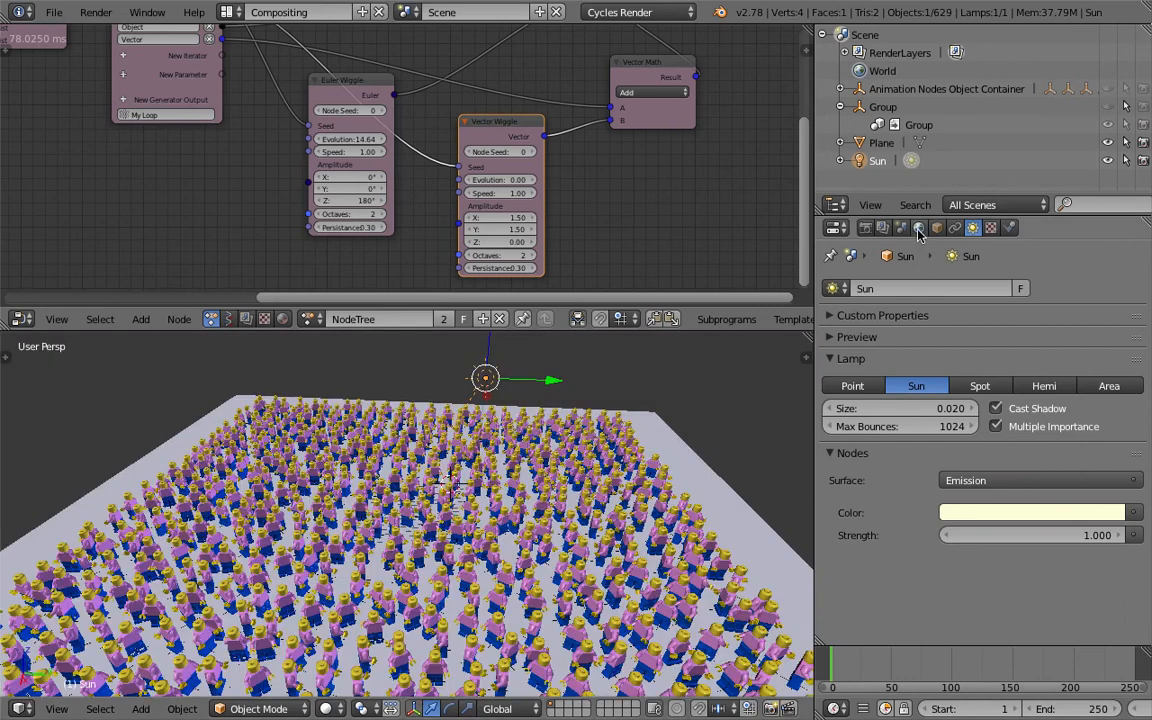
pyautogui.click(919, 228)
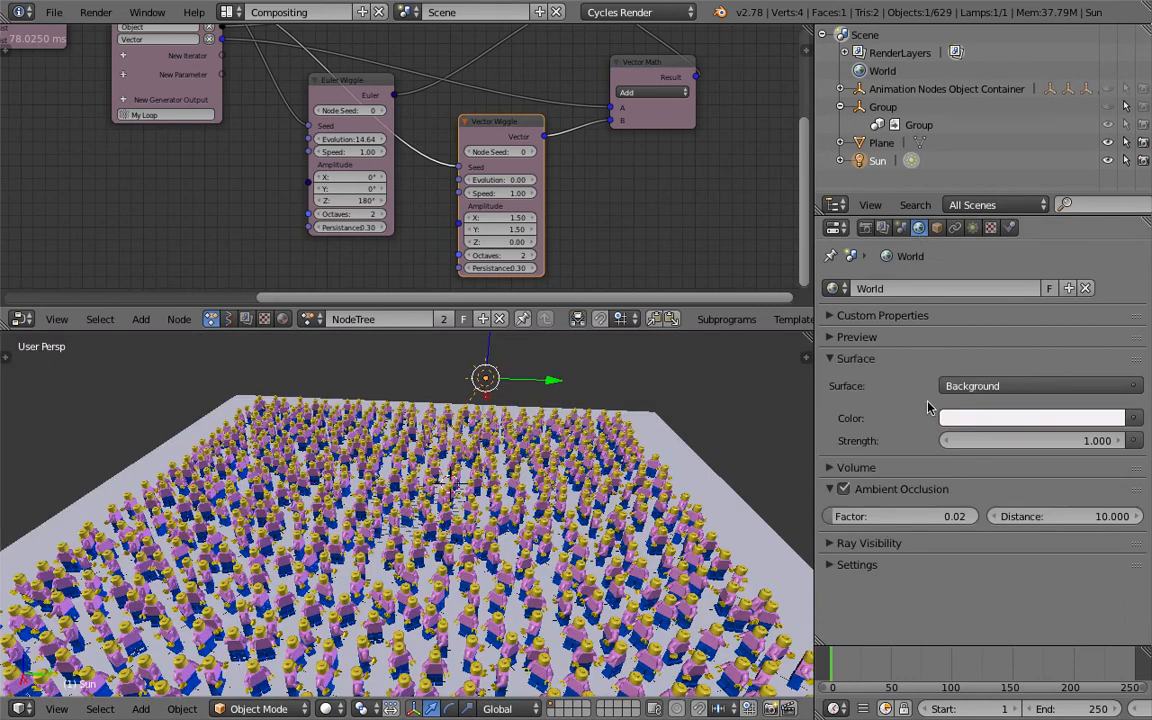
pyautogui.click(843, 489)
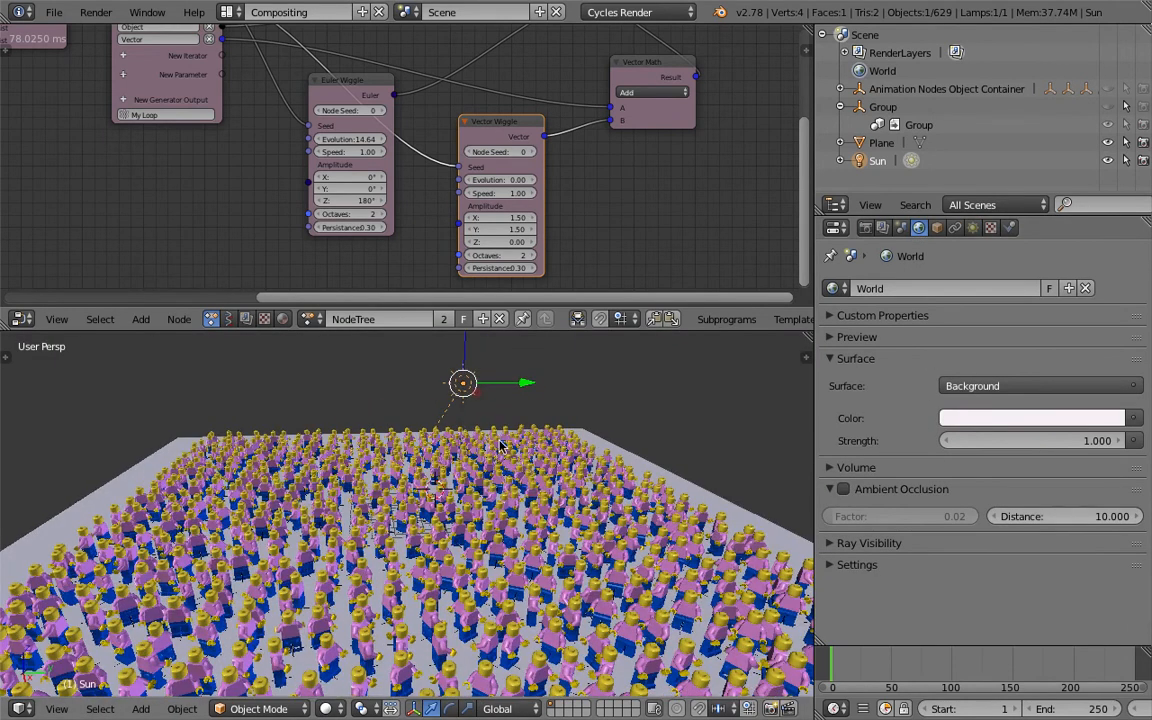
# Preview the crowd close up in a maximized 3D view with Rendered shading, and return to Solid shading
pyautogui.scroll(3, 500, 446)
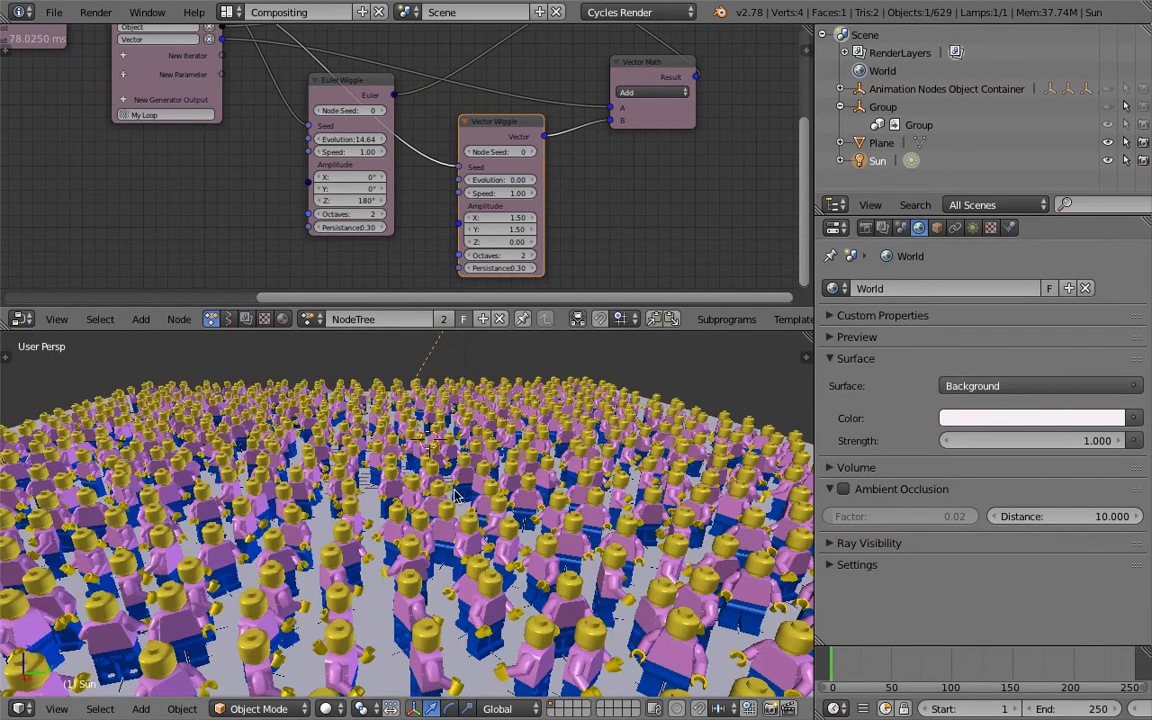
pyautogui.scroll(5, 454, 495)
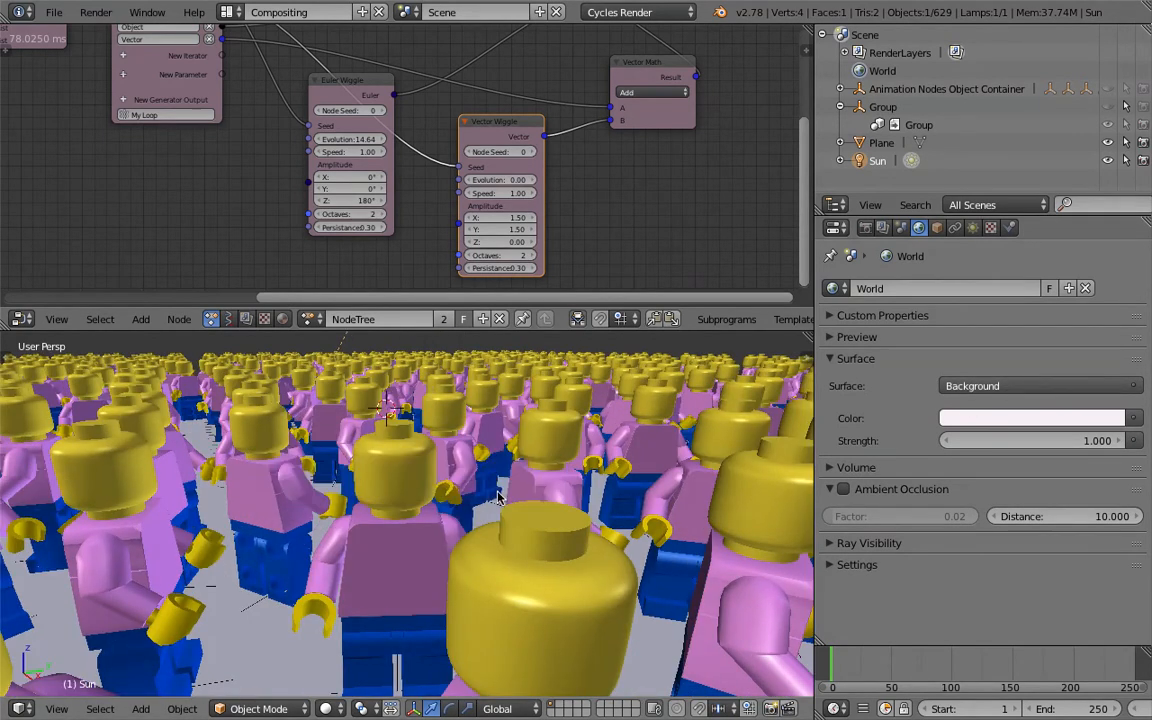
pyautogui.scroll(-5, 498, 497)
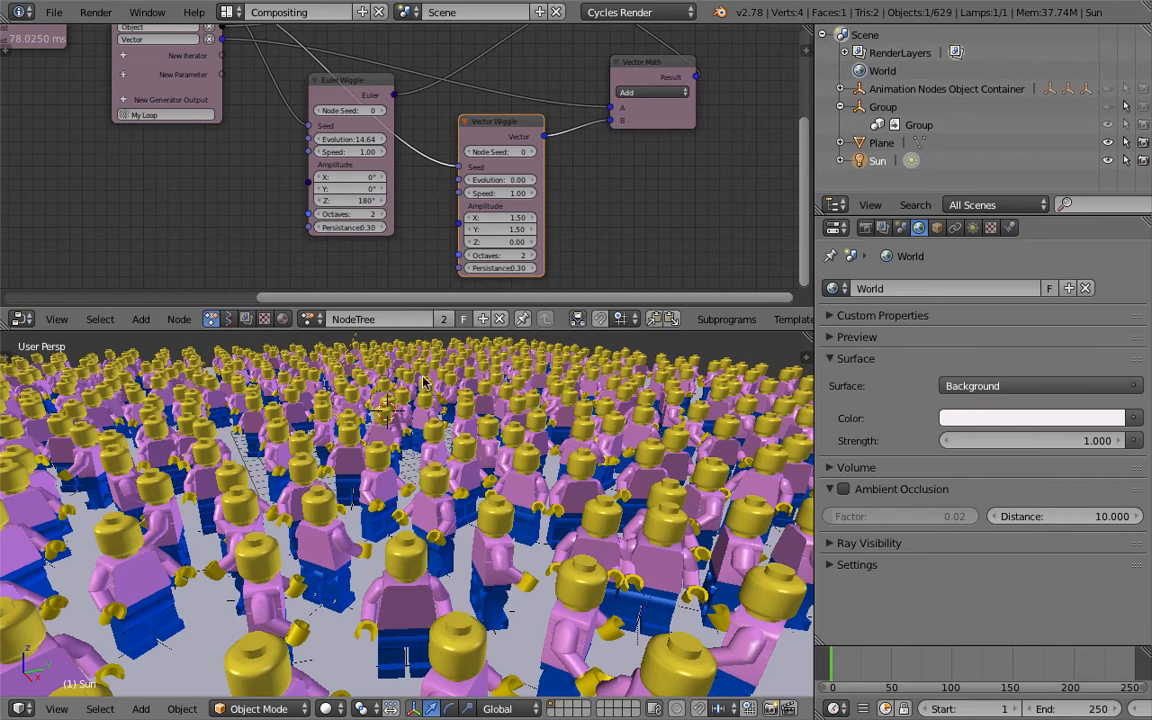
pyautogui.hotkey('shift', 'space')
pyautogui.moveTo(467, 322); pyautogui.dragTo(650, 385, button='middle')
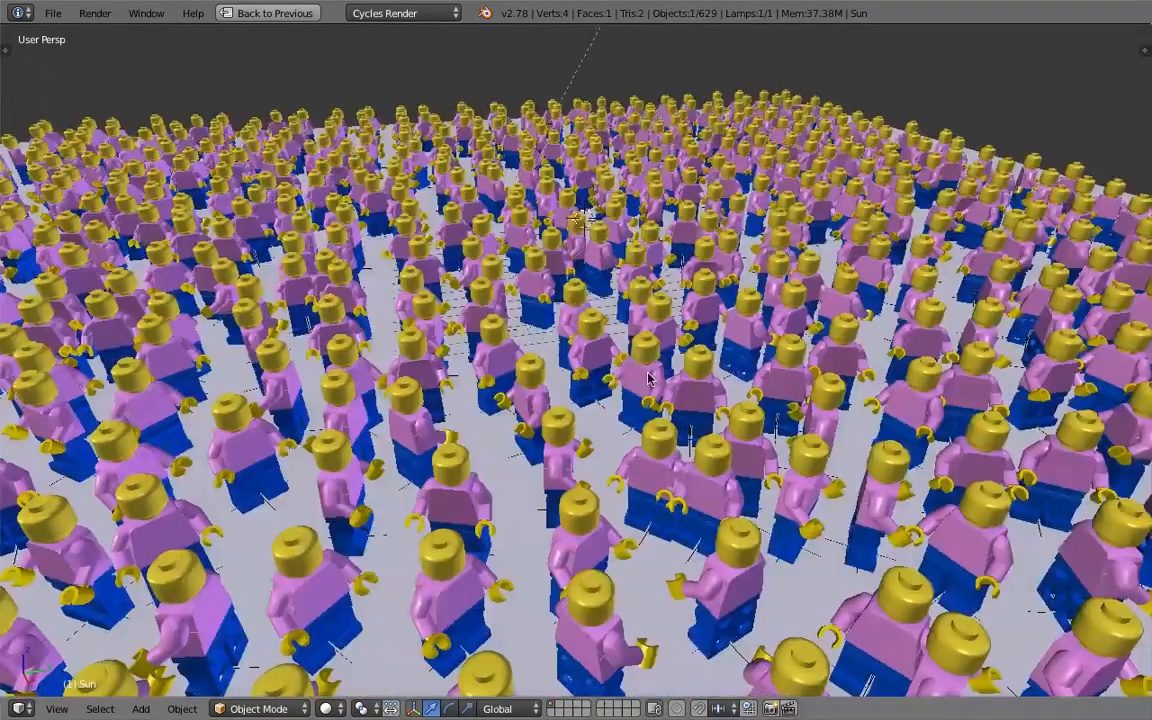
pyautogui.click(329, 708)
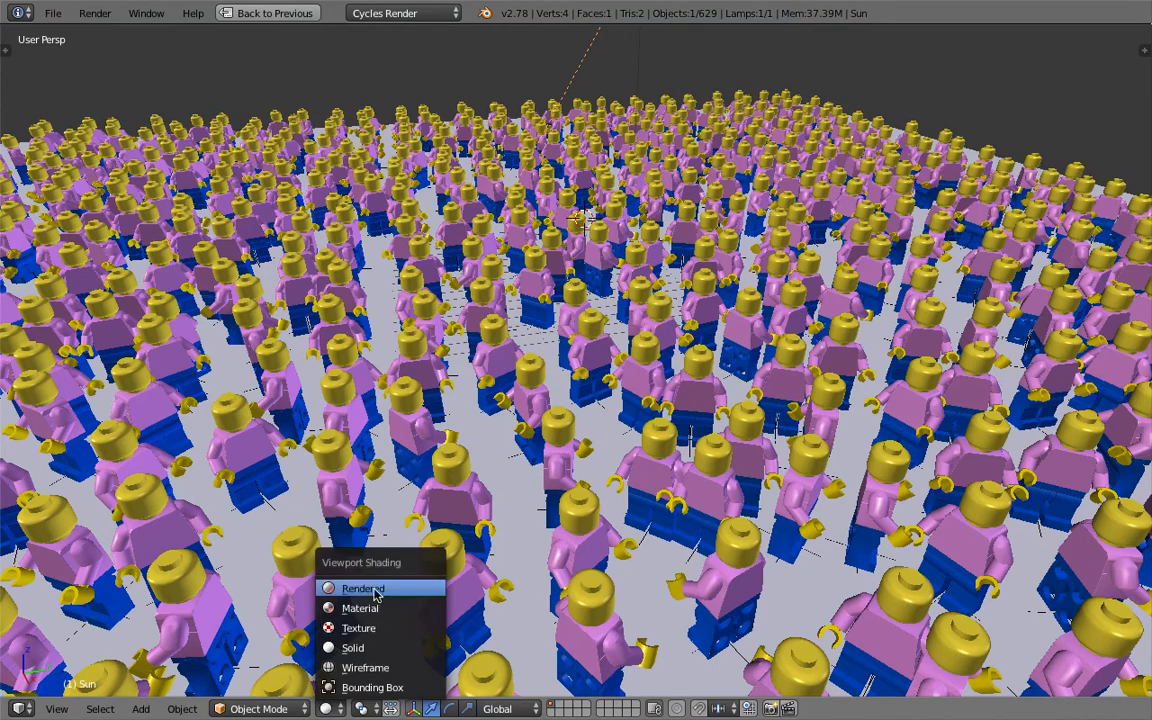
pyautogui.click(370, 589)
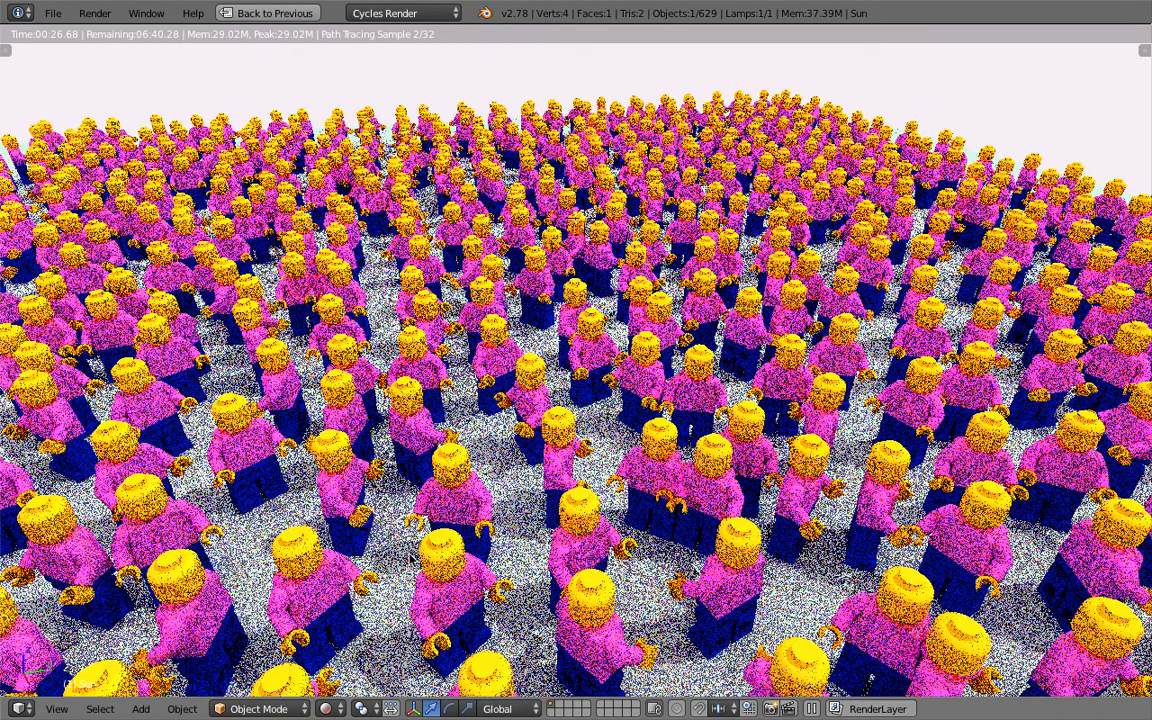
pyautogui.click(333, 708)
pyautogui.click(365, 643)
pyautogui.moveTo(585, 488); pyautogui.dragTo(257, 124, button='middle')
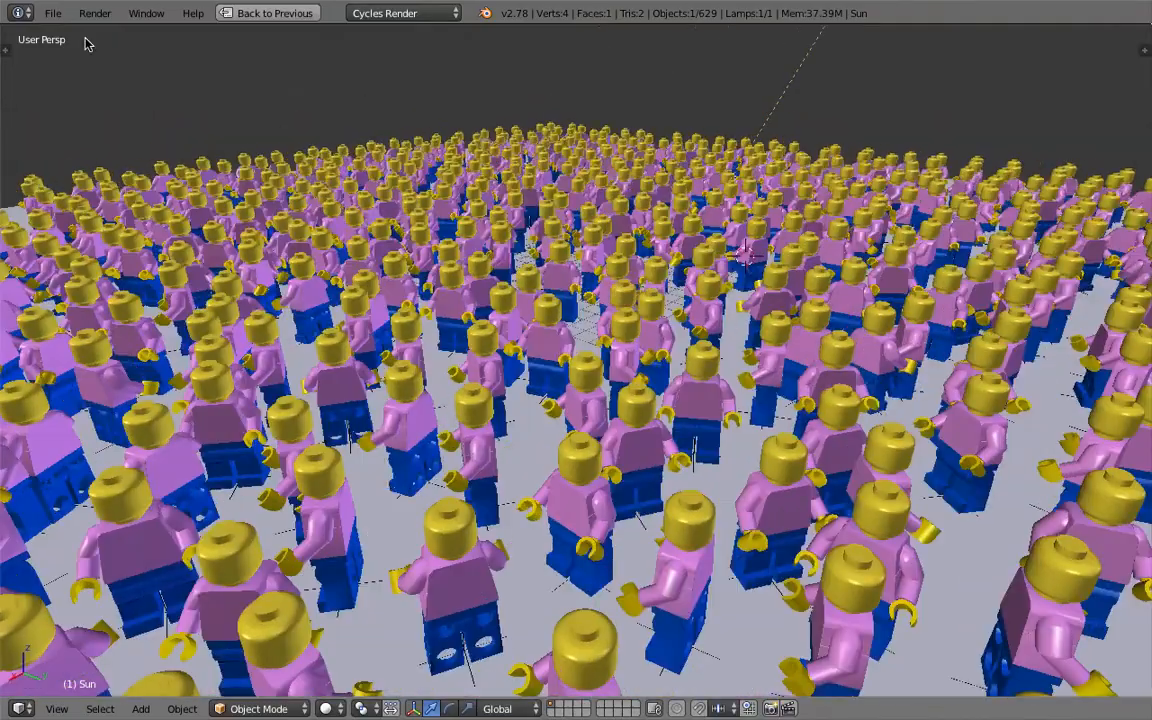
# Open the recent source file srbrandon_lego_guy.blend
pyautogui.click(52, 13)
pyautogui.click(52, 13)
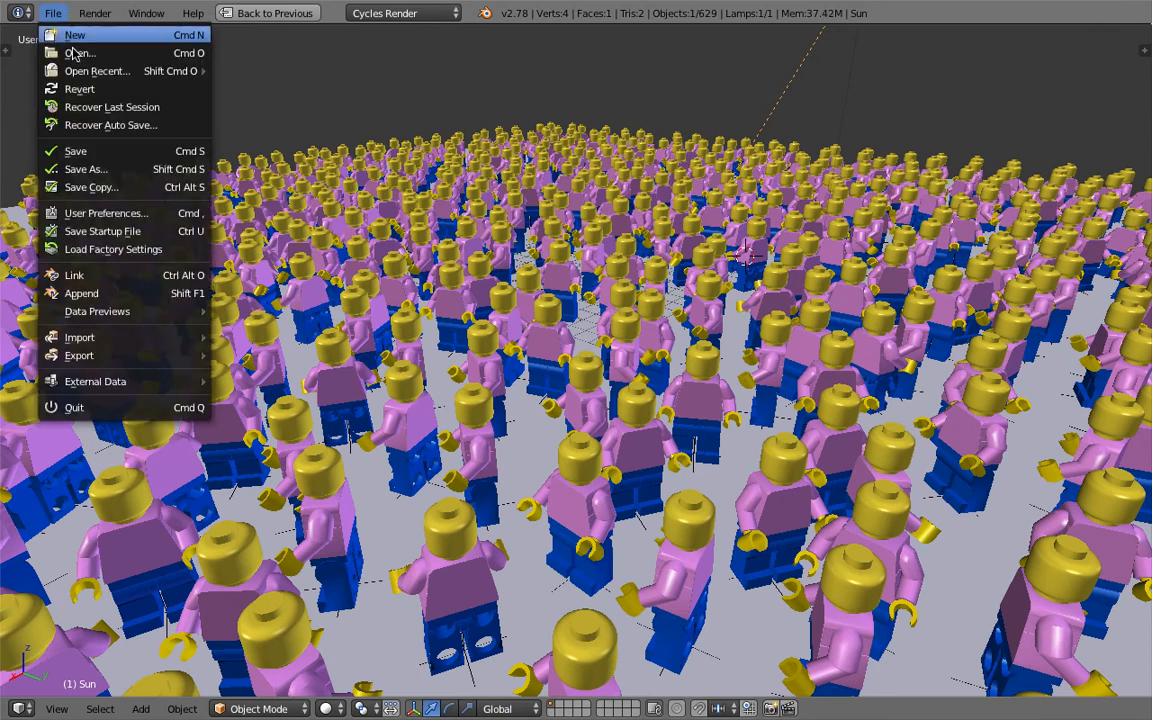
pyautogui.moveTo(100, 71)
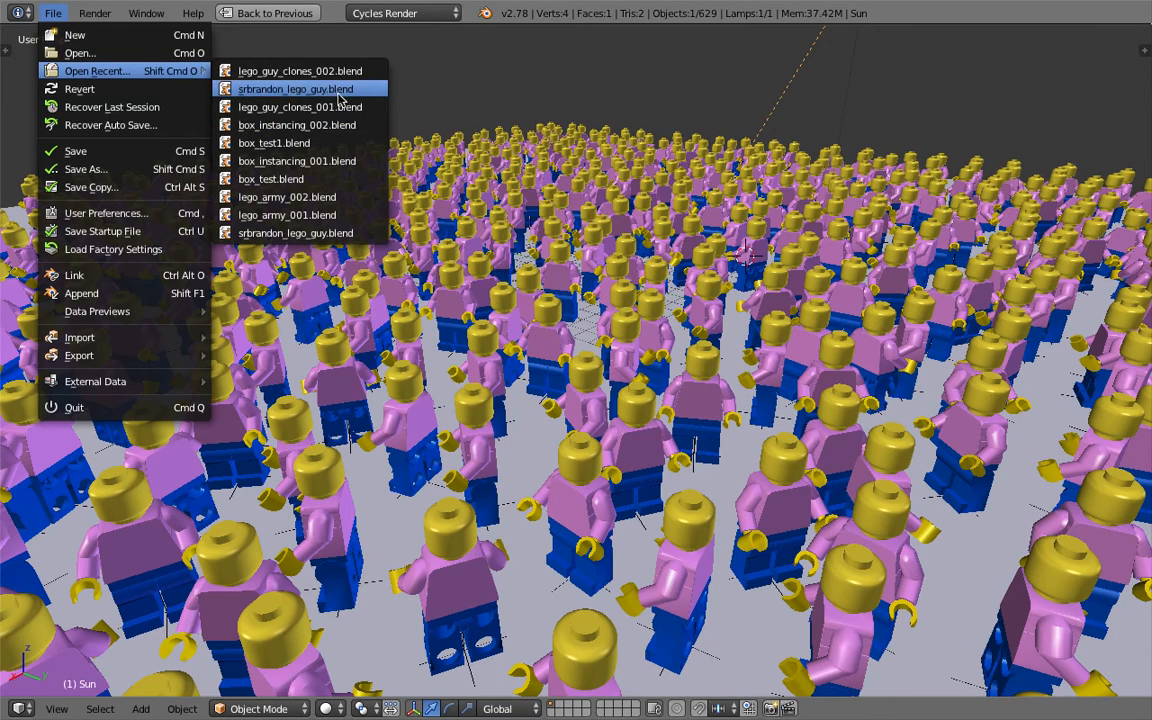
pyautogui.click(300, 89)
# Change the diffuse colour of the Lego figure's torso material to mint green
pyautogui.rightClick(527, 322)
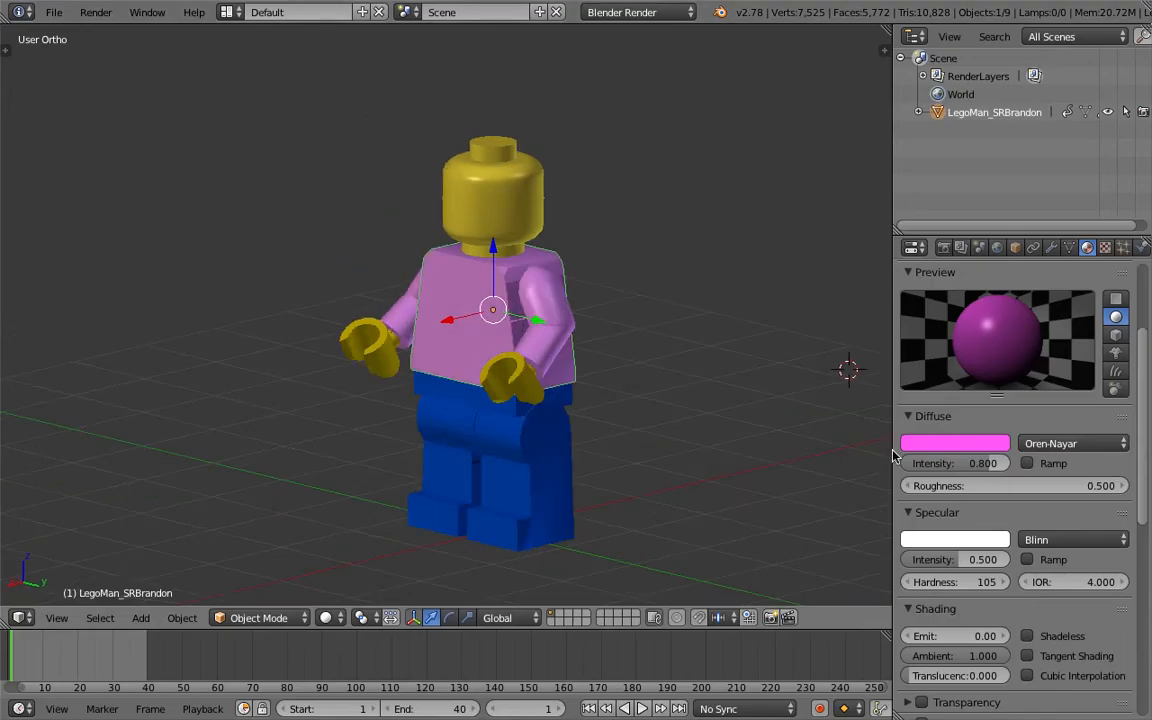
pyautogui.click(950, 443)
pyautogui.moveTo(926, 274)
pyautogui.mouseDown()
pyautogui.moveTo(882, 266)
pyautogui.moveTo(901, 249)
pyautogui.moveTo(891, 234)
pyautogui.mouseUp()
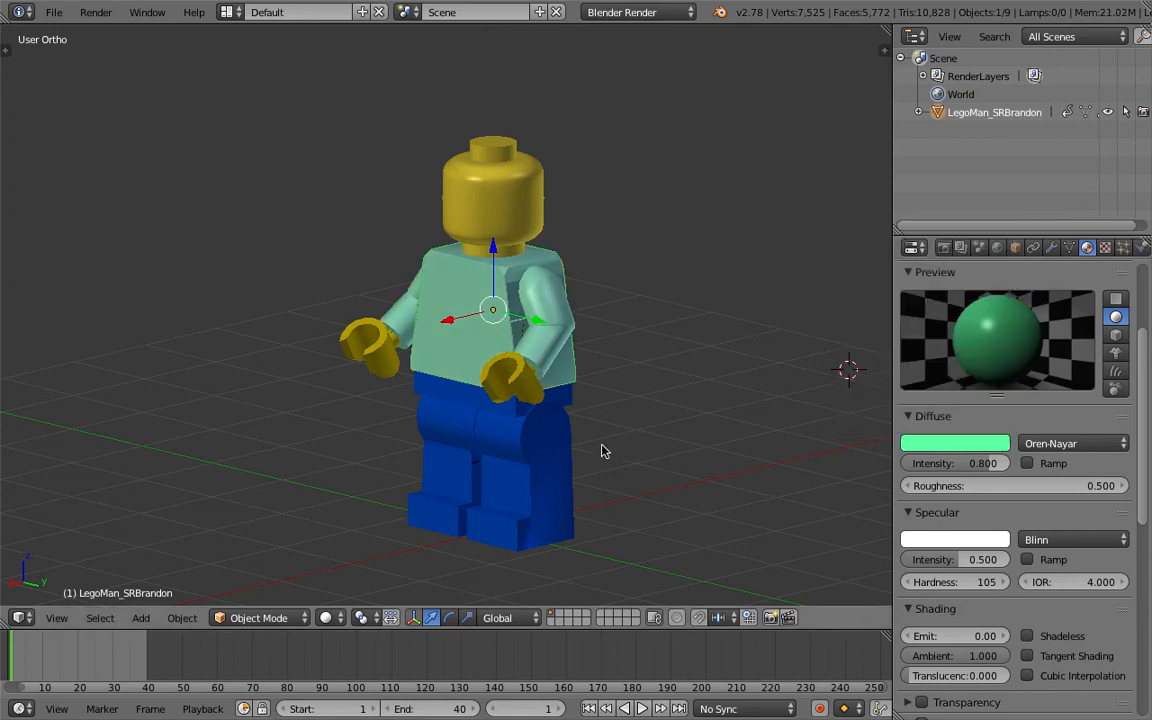
# Change the diffuse colour of the Lego figure's leg material to a muted dark pink
pyautogui.rightClick(530, 460)
pyautogui.click(920, 443)
pyautogui.moveTo(927, 303)
pyautogui.mouseDown()
pyautogui.moveTo(916, 270)
pyautogui.moveTo(894, 291)
pyautogui.moveTo(940, 301)
pyautogui.moveTo(928, 301)
pyautogui.mouseUp()
pyautogui.moveTo(507, 304); pyautogui.dragTo(578, 310, button='middle')
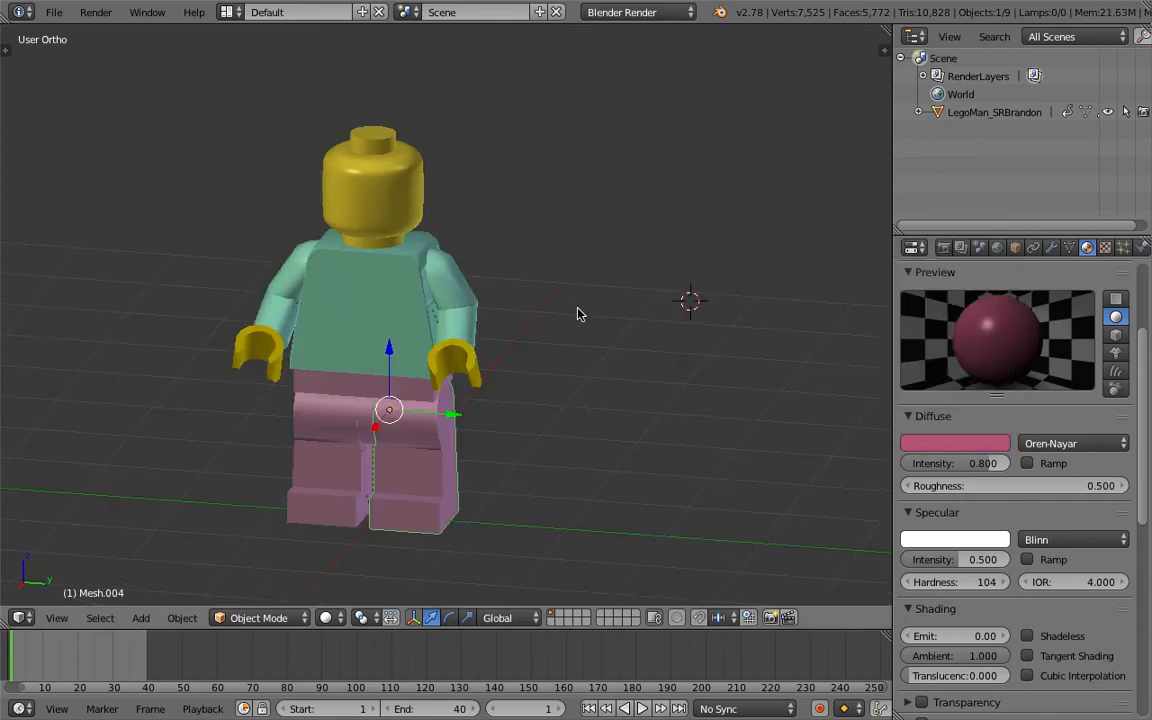
# Save the recoloured figure file and reopen lego_guy_clones_002.blend
pyautogui.hotkey('ctrl', 's')
pyautogui.click(55, 13)
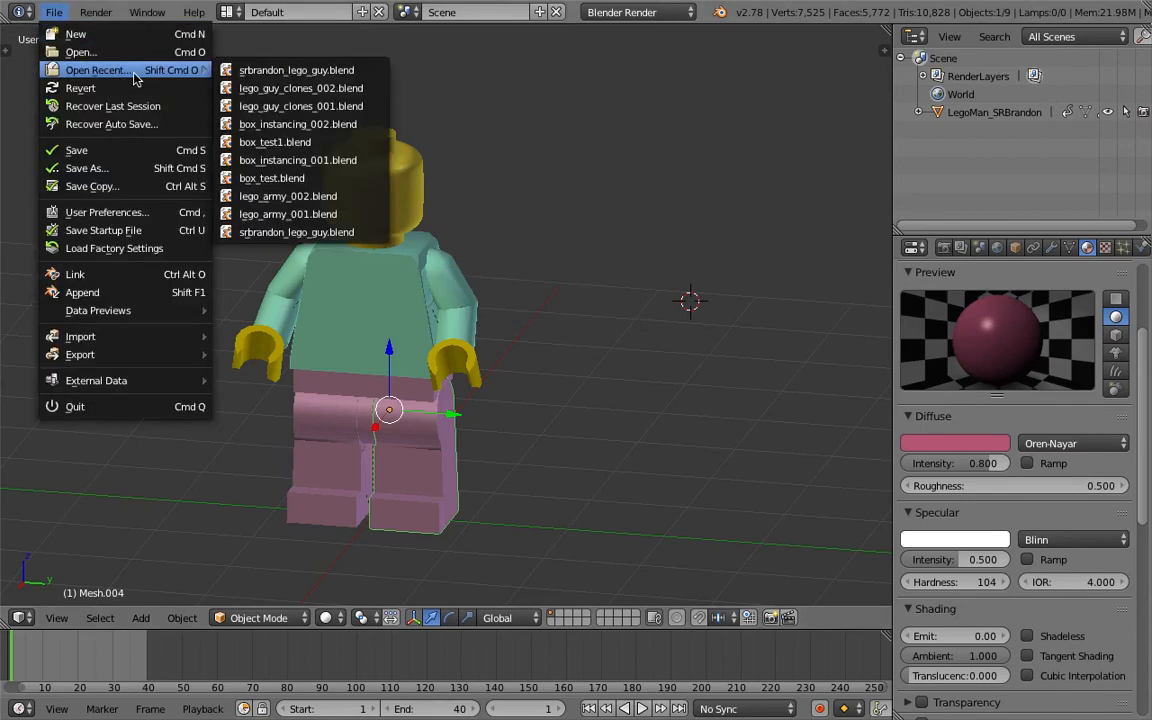
pyautogui.click(302, 90)
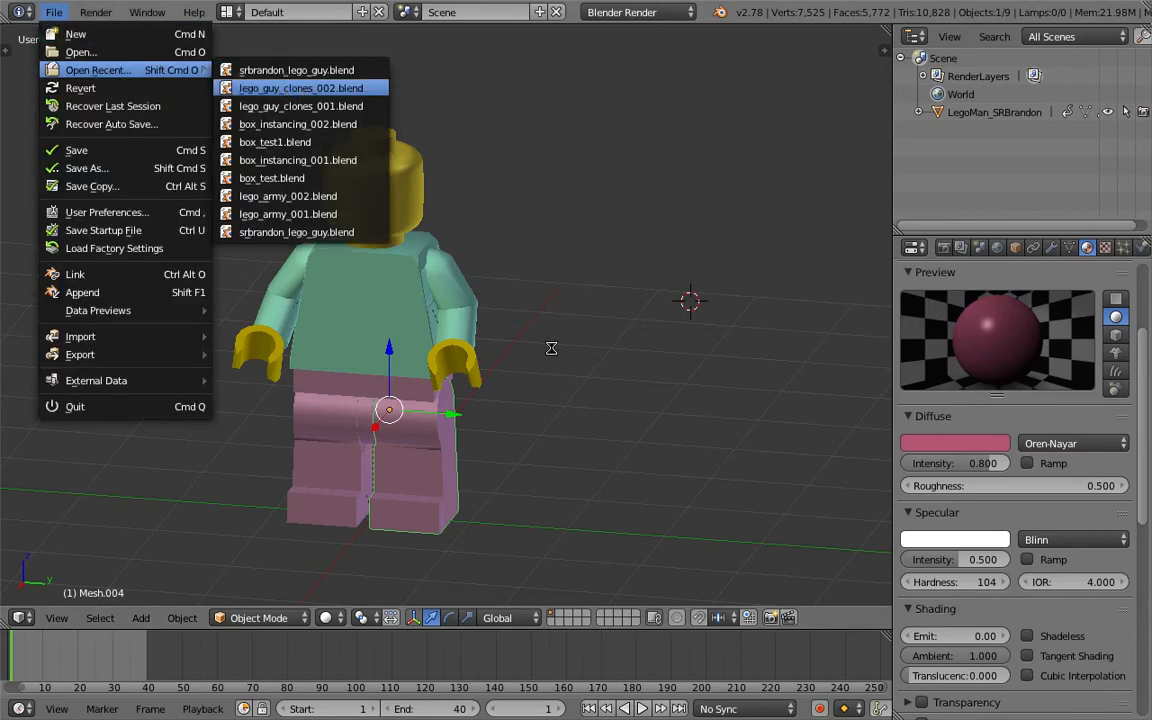
# Examine the cloned crowd up close from several angles to check the linked figures' new colours
pyautogui.moveTo(531, 411)
pyautogui.mouseDown(button='middle')
pyautogui.moveTo(616, 408)
pyautogui.moveTo(617, 477)
pyautogui.moveTo(585, 510)
pyautogui.mouseUp(button='middle')
pyautogui.scroll(5, 590, 500)
pyautogui.moveTo(623, 445)
pyautogui.mouseDown(button='middle')
pyautogui.moveTo(631, 472)
pyautogui.moveTo(603, 501)
pyautogui.moveTo(529, 435)
pyautogui.moveTo(561, 404)
pyautogui.moveTo(789, 465)
pyautogui.moveTo(671, 409)
pyautogui.moveTo(684, 365)
pyautogui.moveTo(517, 317)
pyautogui.moveTo(575, 375)
pyautogui.moveTo(645, 371)
pyautogui.mouseUp(button='middle')
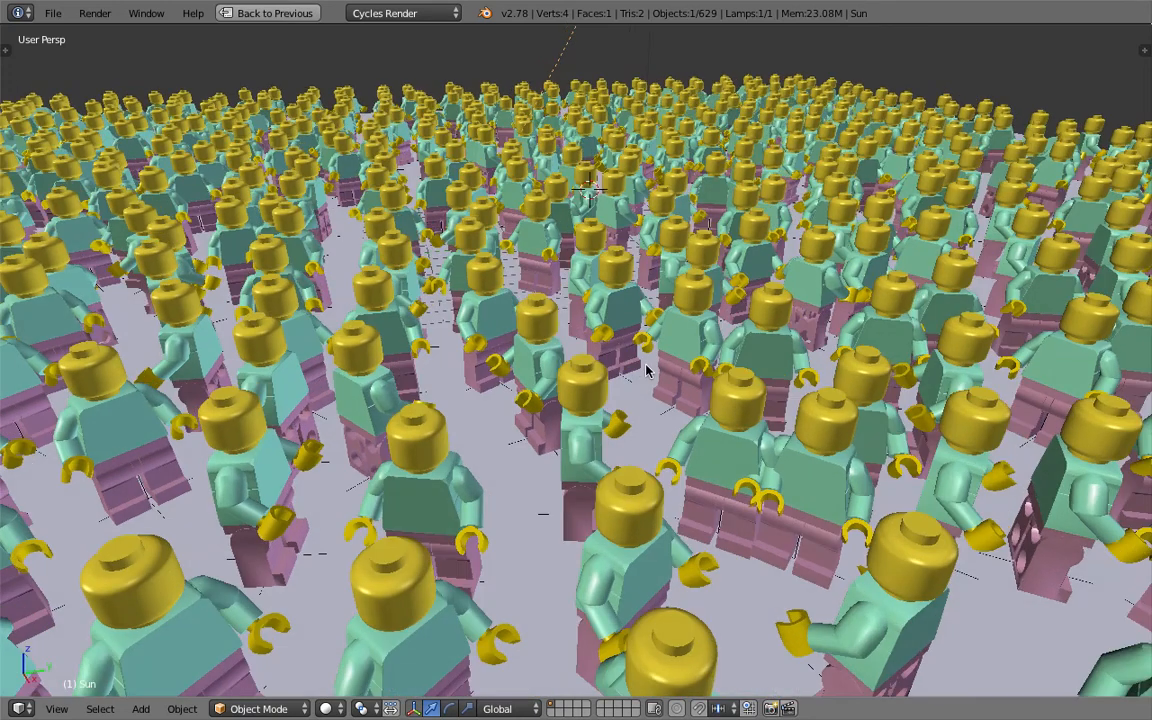
pyautogui.moveTo(549, 320)
pyautogui.mouseDown(button='middle')
pyautogui.moveTo(649, 330)
pyautogui.moveTo(545, 357)
pyautogui.mouseUp(button='middle')
pyautogui.moveTo(571, 354); pyautogui.dragTo(698, 346, button='middle')
pyautogui.scroll(2, 569, 347)
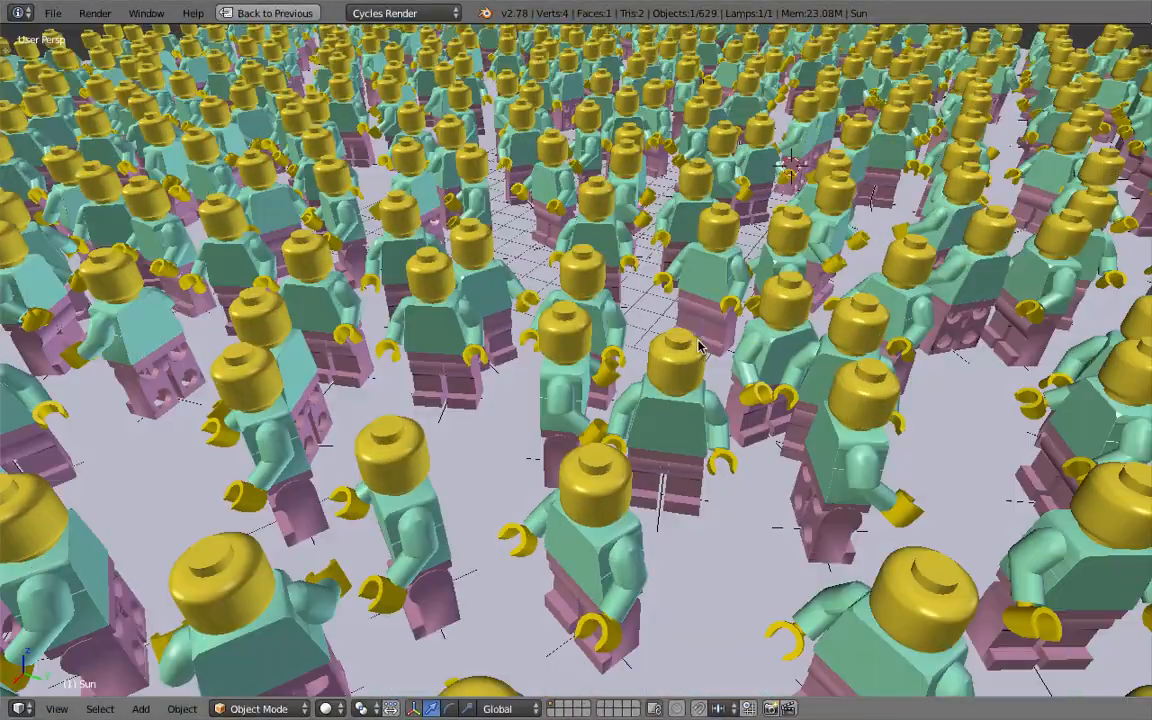